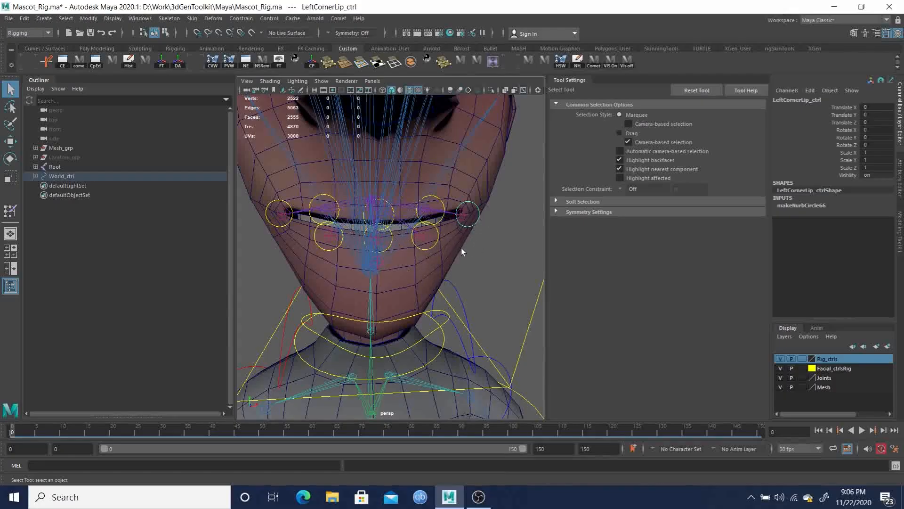
Go to frame 100 and key the translation and rotation of the left corner lip control
drag(549, 431, 508, 432)
key(shift+w)
key(shift+e)
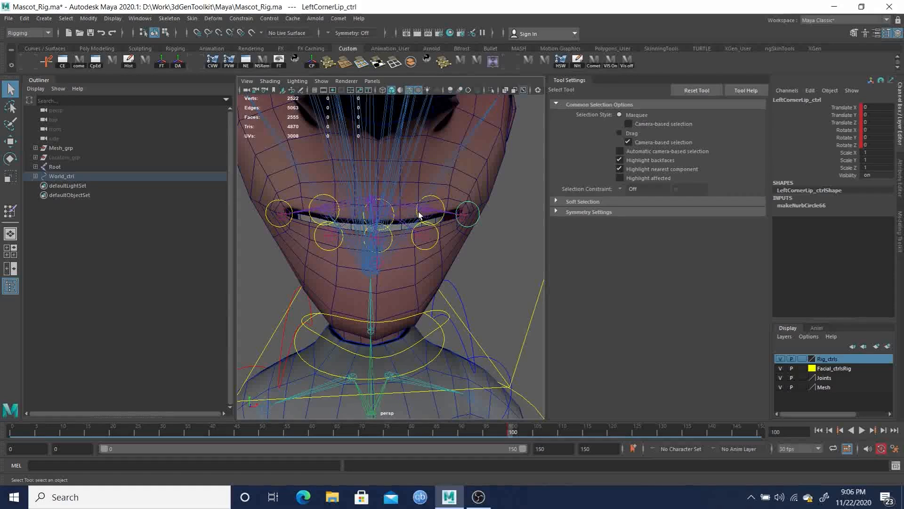
Hide the Joints display layer so only the lip controls show around the mouth
click(439, 198)
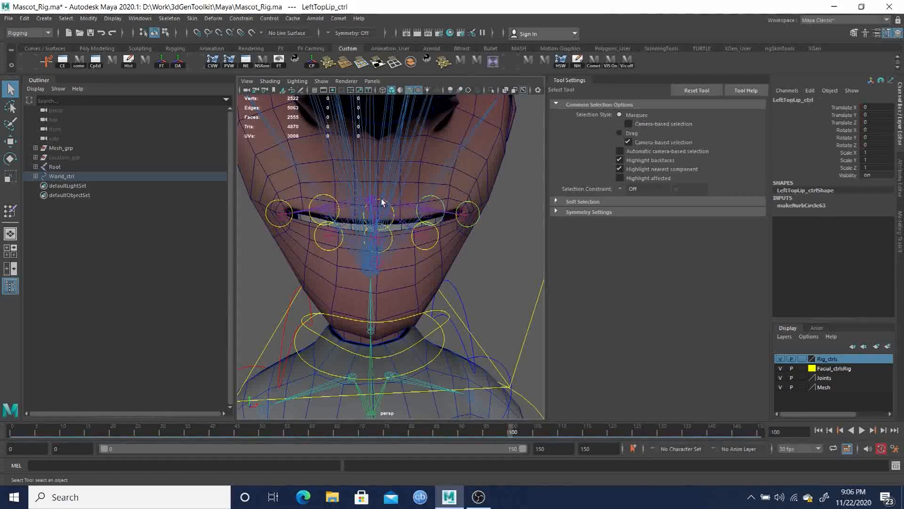
click(392, 224)
alt+drag(393, 224, 441, 143)
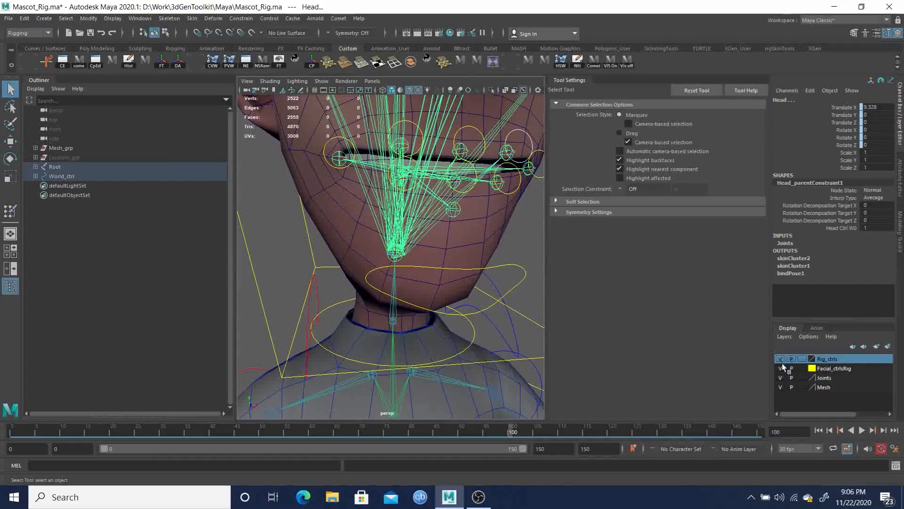
click(781, 378)
Select all the lip controls around the mouth and key their translation and rotation at frame 100
click(482, 153)
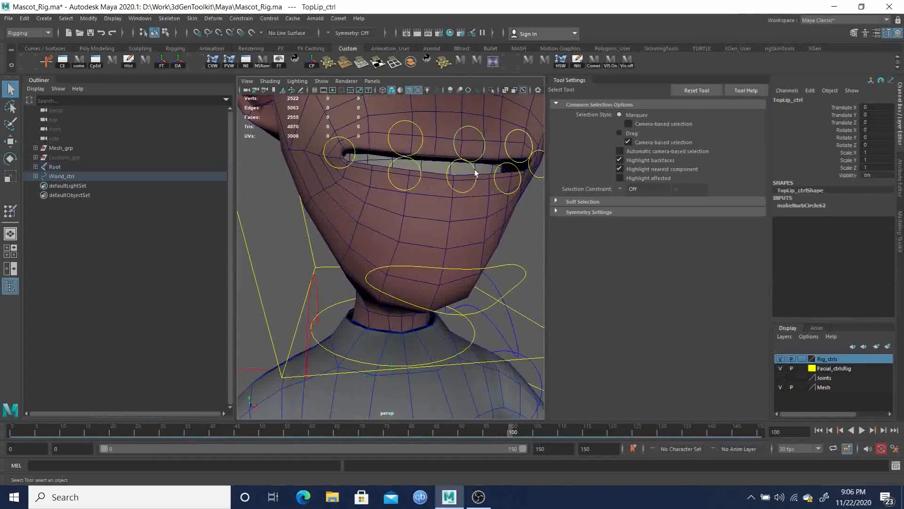
click(422, 145)
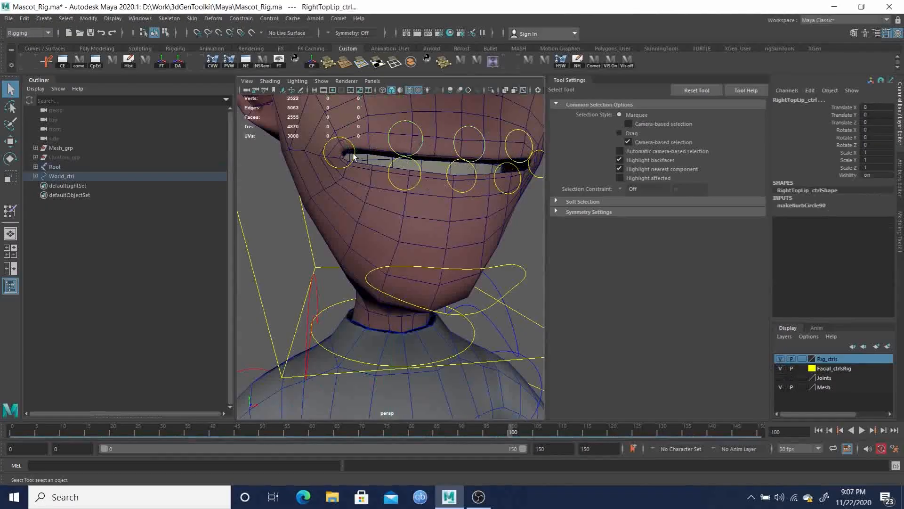
click(353, 156)
click(407, 188)
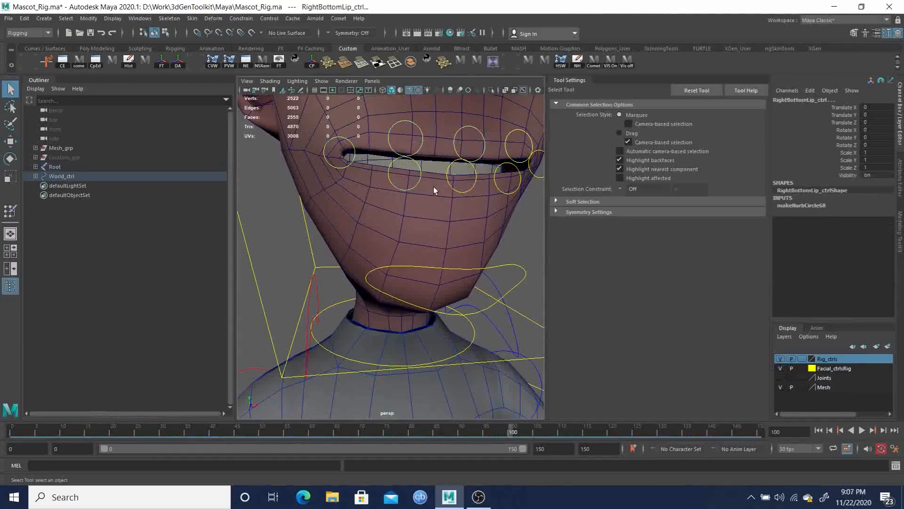
click(448, 185)
click(502, 193)
click(536, 177)
click(506, 155)
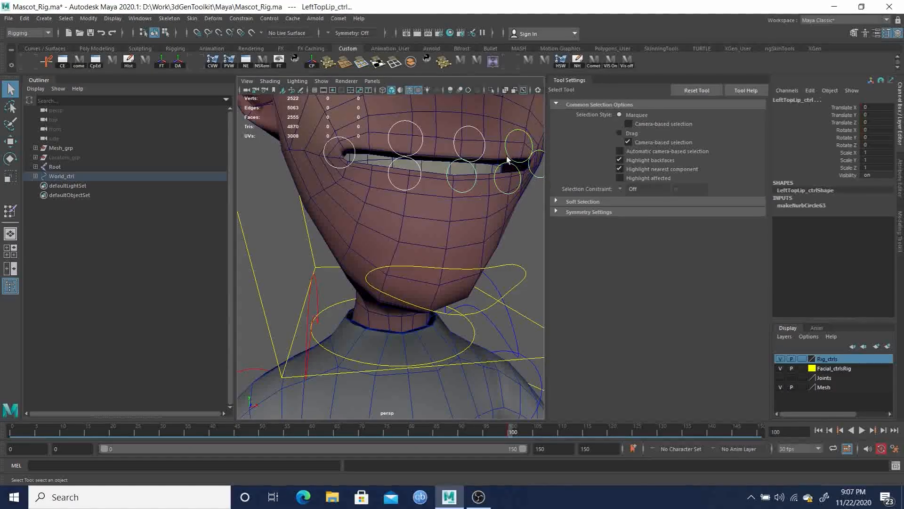
key(shift+w)
key(shift+e)
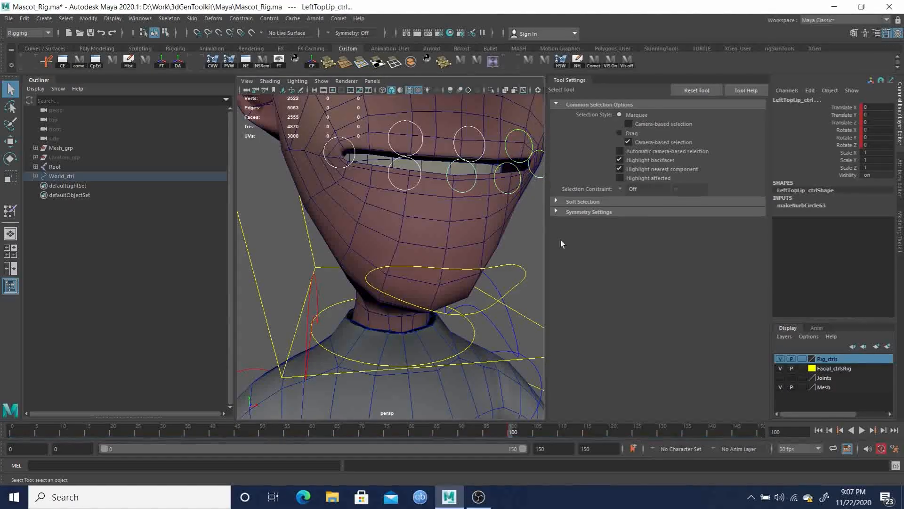
click(535, 432)
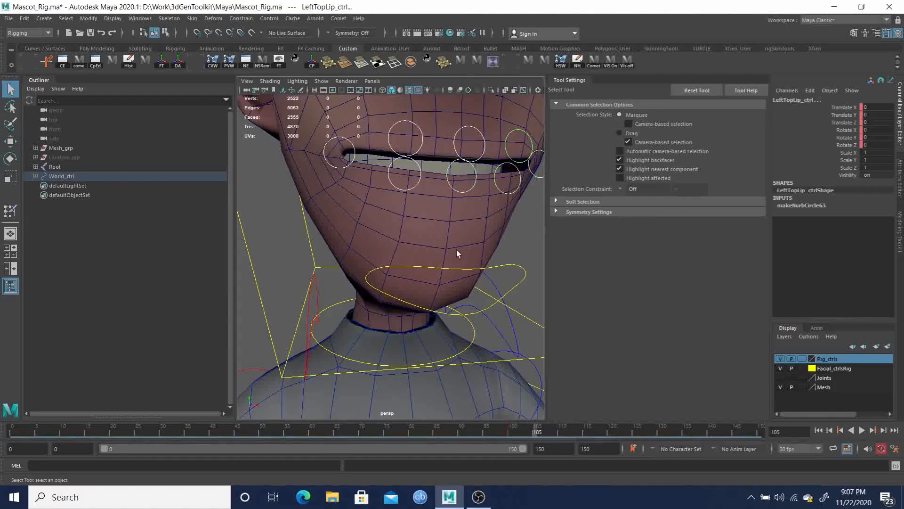
alt+drag(457, 251, 433, 265)
click(559, 429)
key(s)
key(ctrl+z)
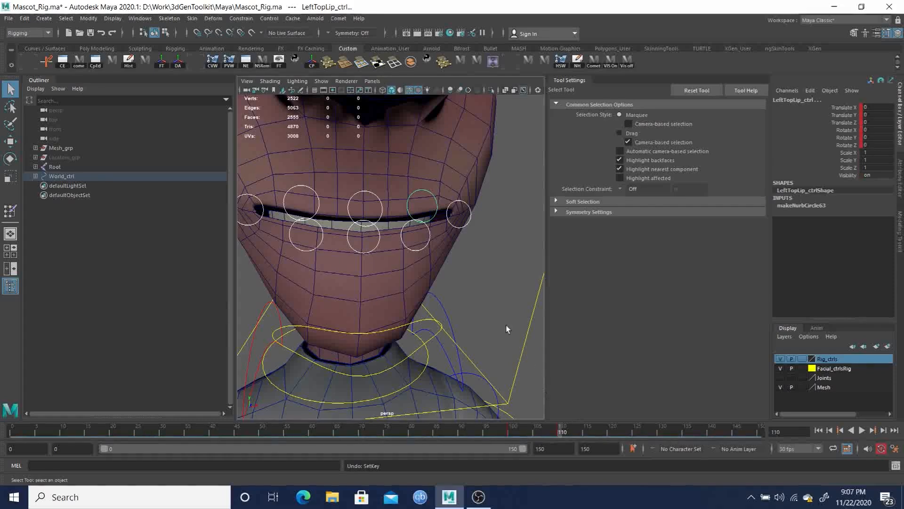
At frame 105, move the left top lip control upward with the Move tool
alt+drag(482, 312, 509, 399)
click(539, 432)
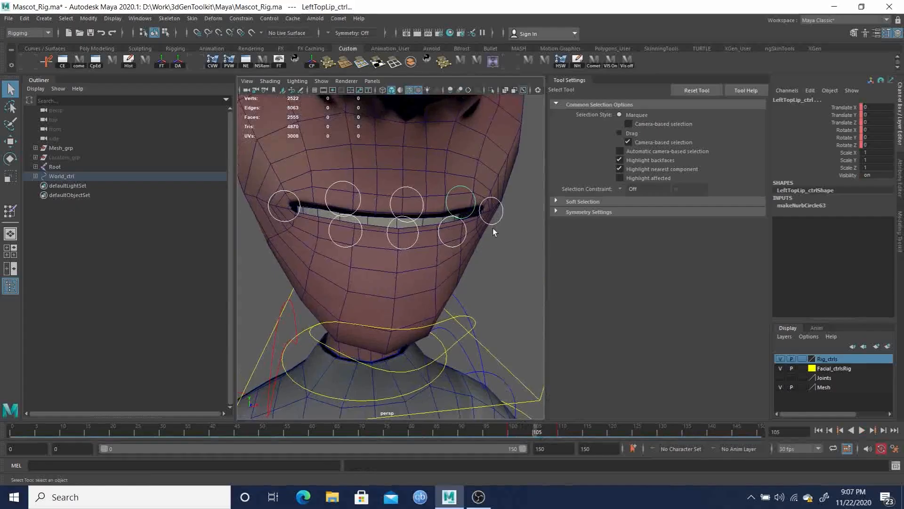
alt+drag(494, 225, 490, 238)
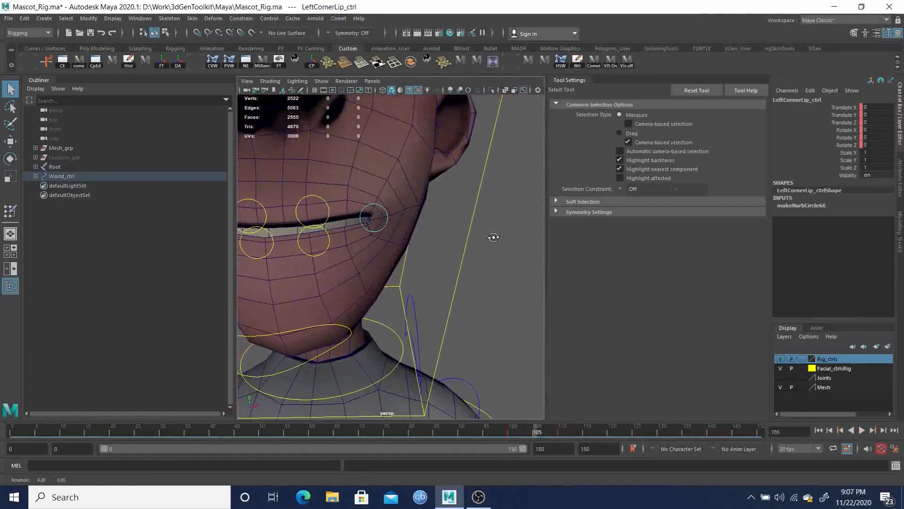
click(389, 219)
key(w)
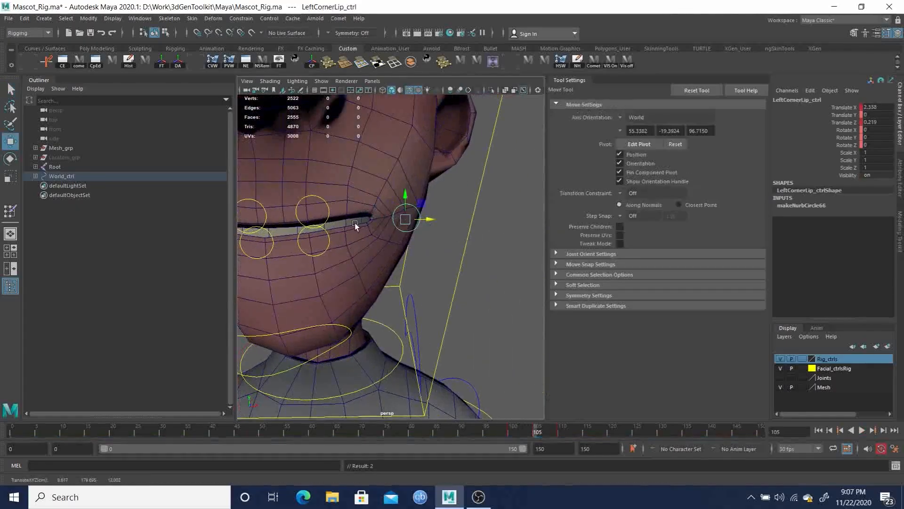
click(326, 206)
drag(315, 187, 317, 142)
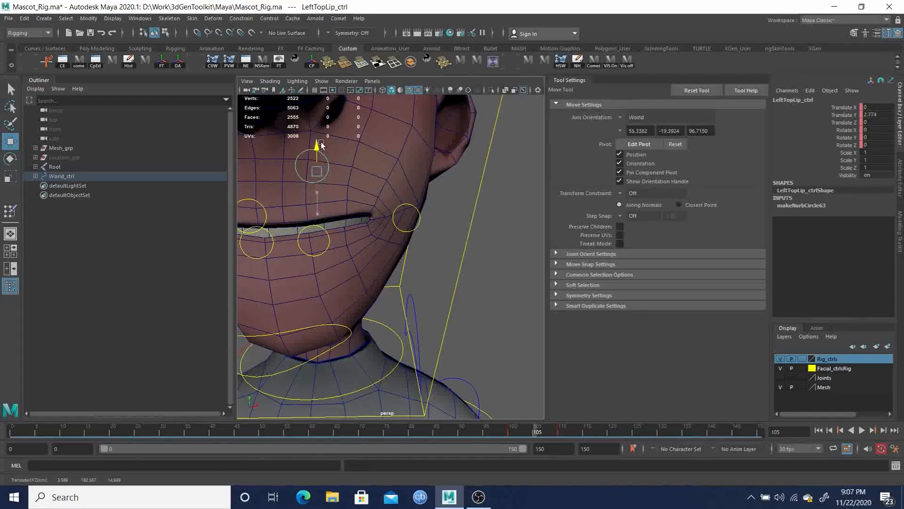
Move the middle top lip control upward to open the upper lip
alt+drag(351, 203, 366, 190)
click(375, 241)
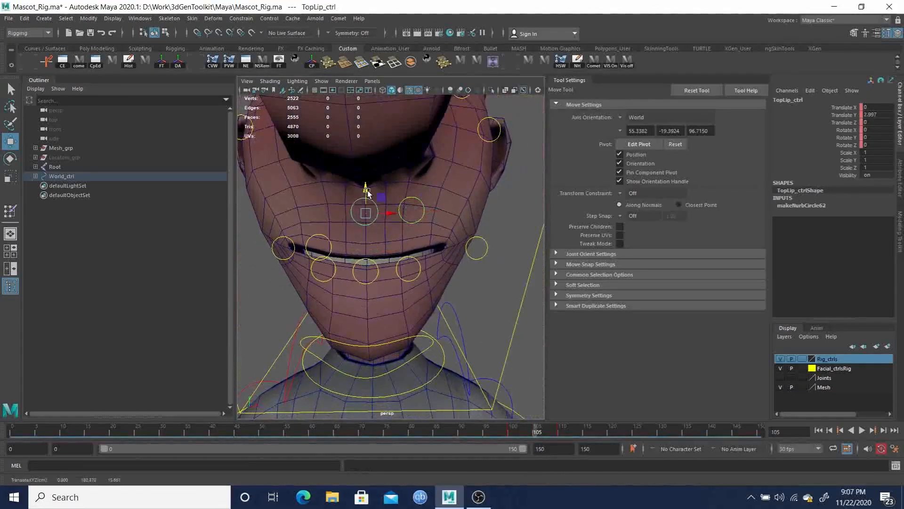
click(314, 246)
drag(318, 225, 318, 188)
Move the bottom lip controls downward to open the mouth
click(292, 240)
drag(316, 248, 328, 269)
click(319, 276)
click(357, 281)
drag(369, 247, 371, 279)
click(414, 278)
drag(407, 246, 417, 267)
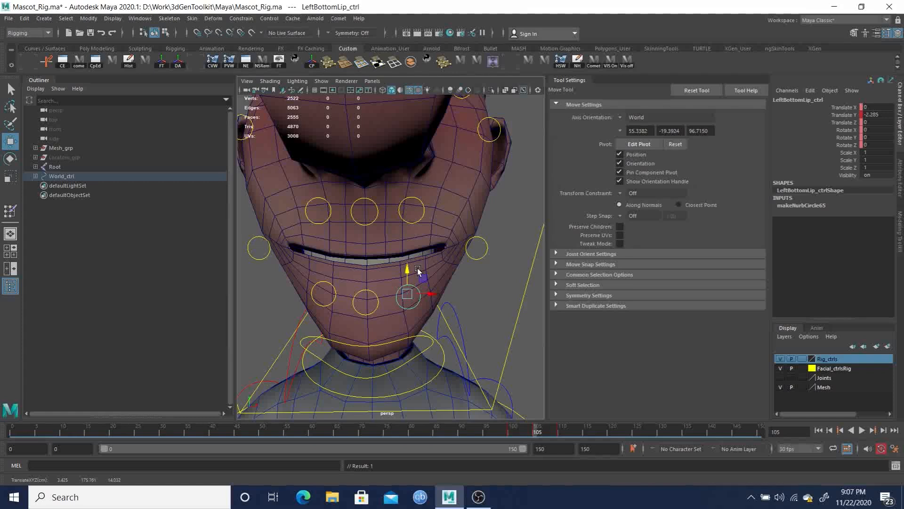
Play back the mouth animation and return to frame 100
click(507, 430)
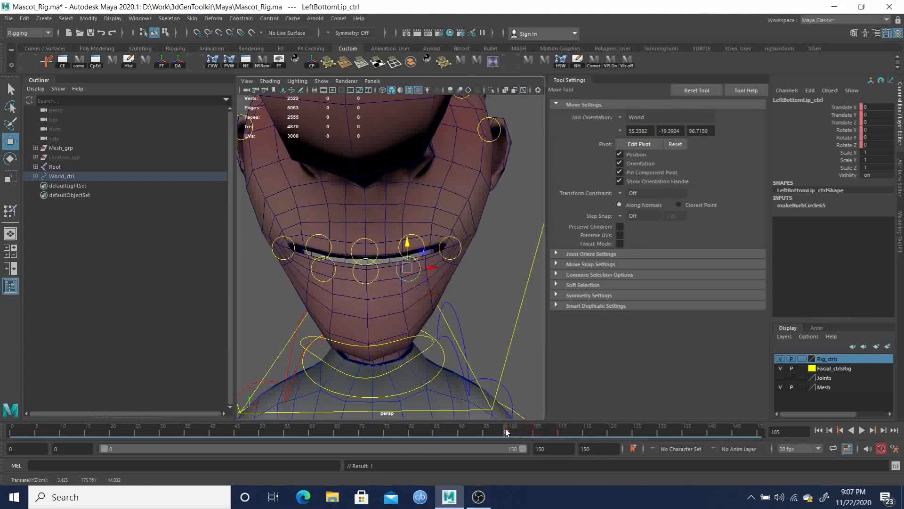
key(alt+v)
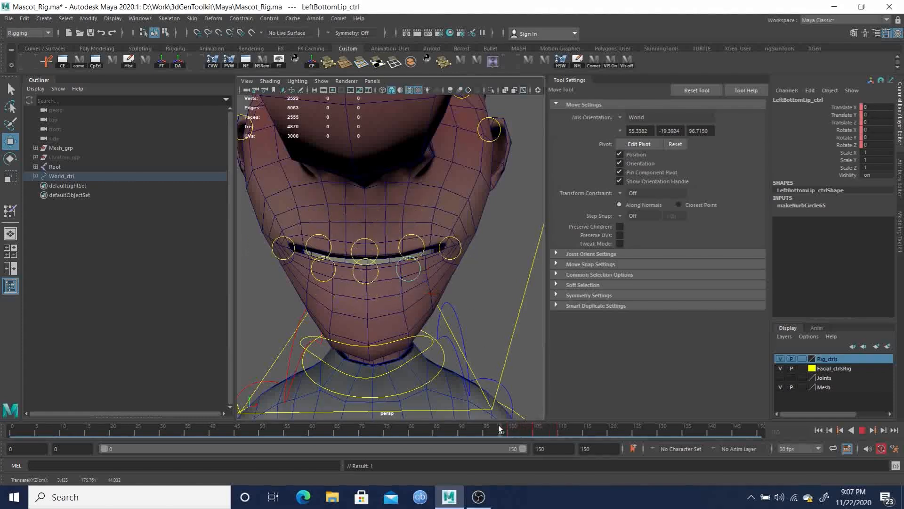
mouse_move(533, 430)
mouse_down()
mouse_move(510, 429)
mouse_move(558, 432)
mouse_move(509, 432)
mouse_up()
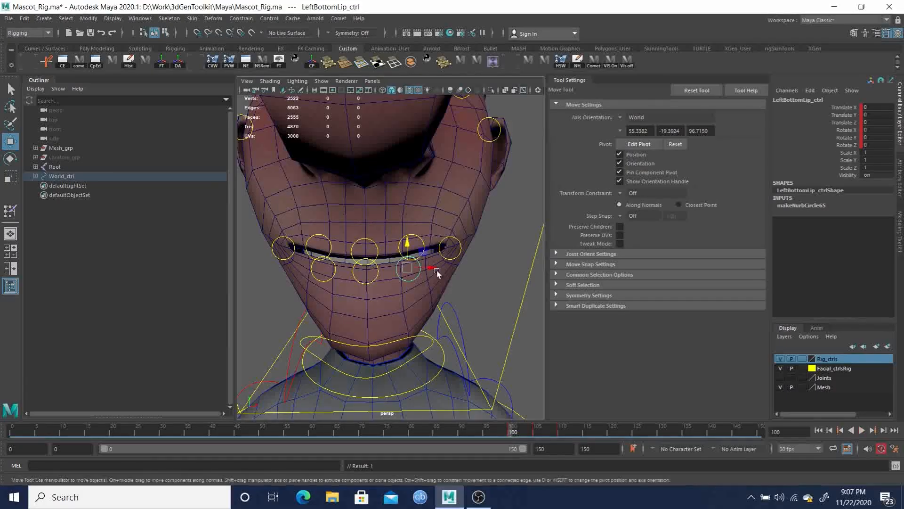
Select the head mesh and open the Paint Skin Weights tool on it
click(448, 208)
right_drag(452, 215, 426, 203)
alt+drag(421, 205, 447, 185)
alt+right_drag(448, 184, 438, 187)
mouse_move(419, 198)
alt+middle_down()
mouse_move(434, 185)
mouse_move(426, 205)
alt+middle_up()
alt+right_drag(426, 205, 430, 176)
Pick the LeftTopLip joint as the influence to paint by showing the Joints layer, then hide it again
scroll(687, 190, down, 12)
scroll(694, 190, down, 4)
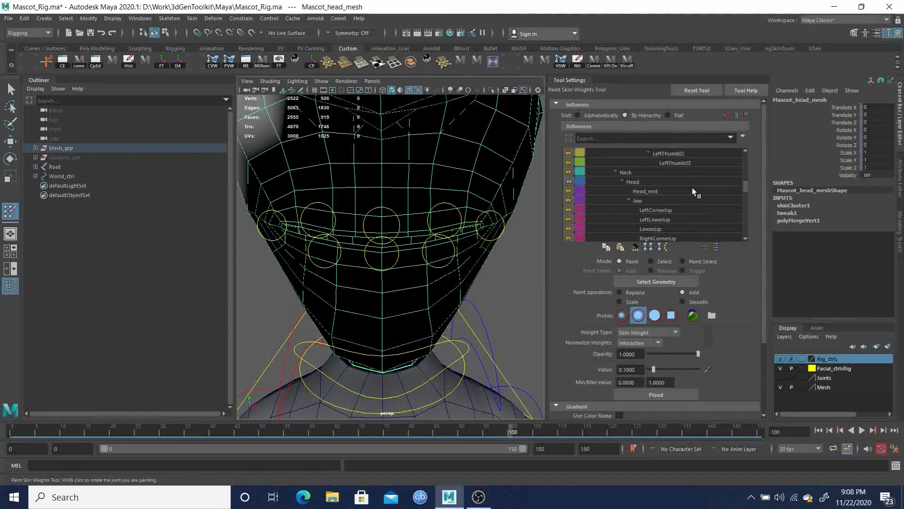
scroll(694, 190, down, 2)
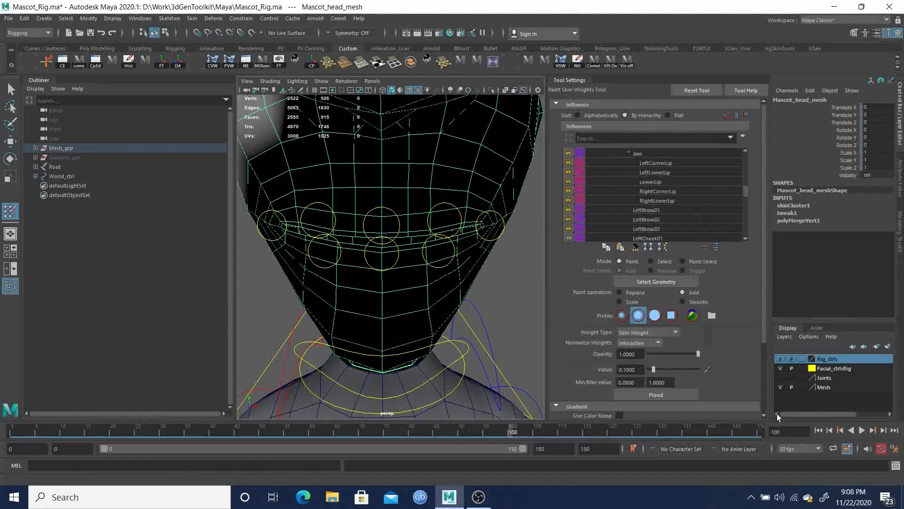
click(781, 378)
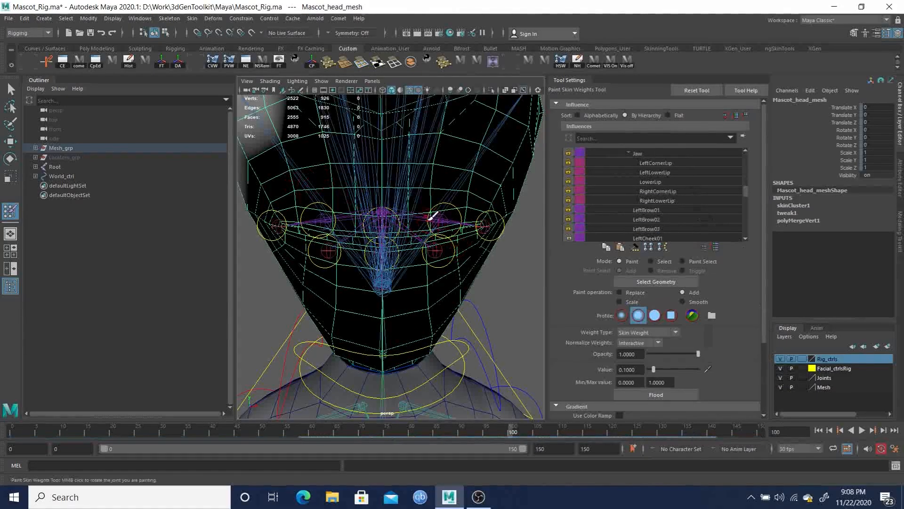
right_drag(445, 214, 448, 191)
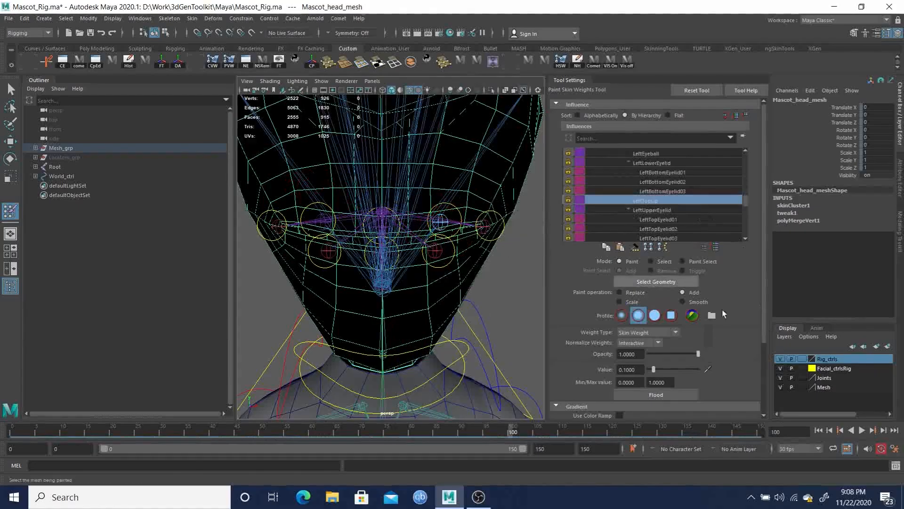
click(781, 378)
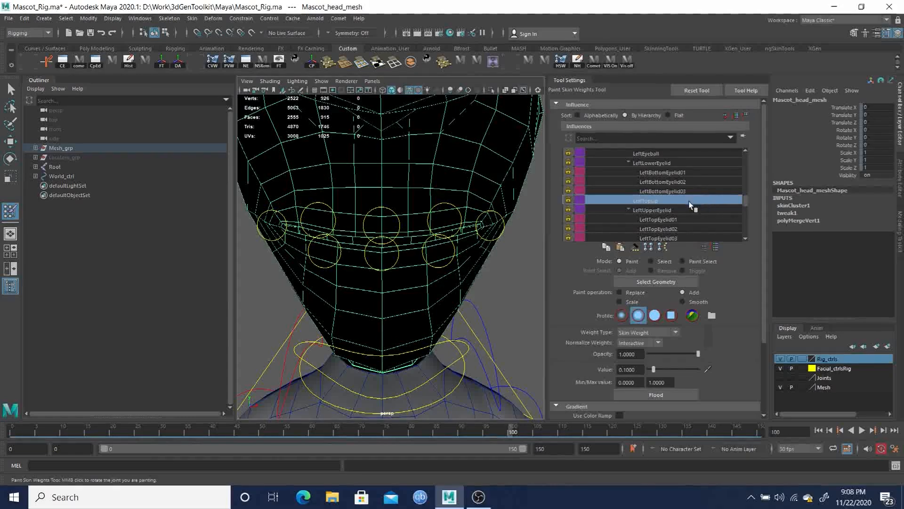
drag(747, 204, 748, 202)
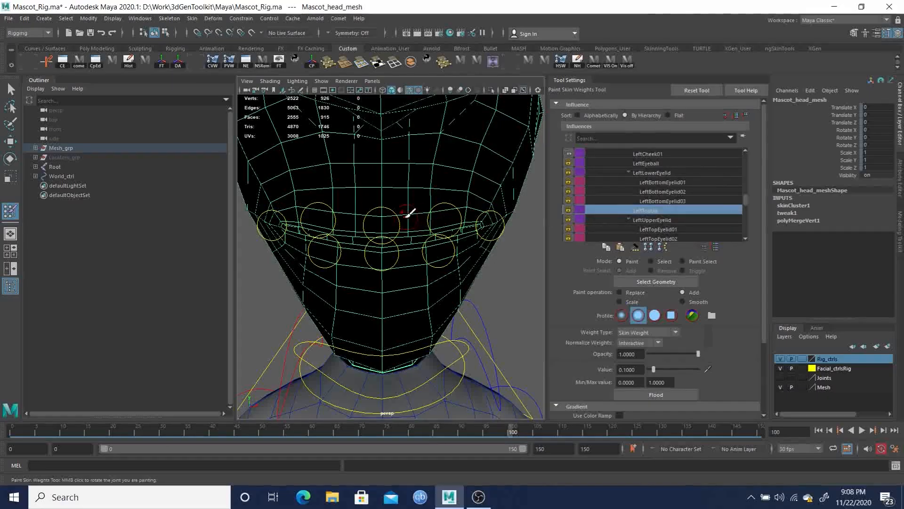
Unlock the weights of the TopLip influence in the influences list
scroll(695, 208, down, 5)
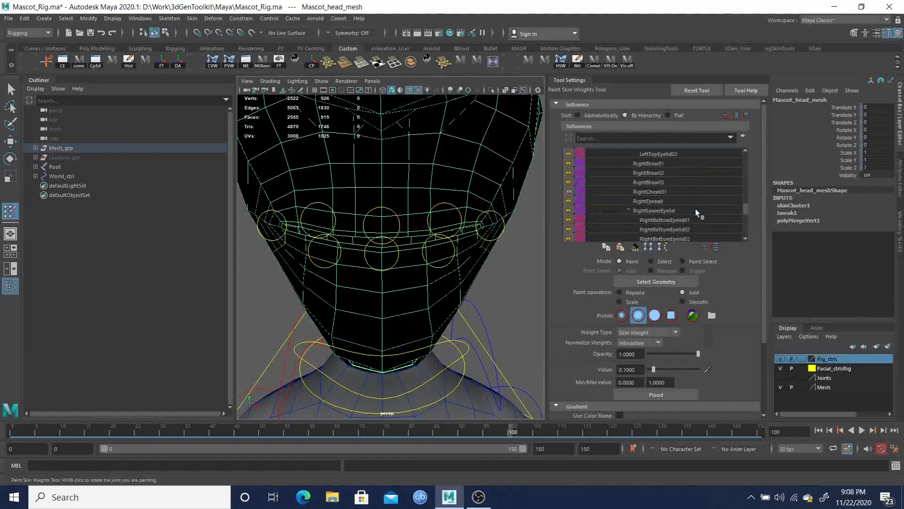
scroll(697, 213, down, 2)
click(569, 220)
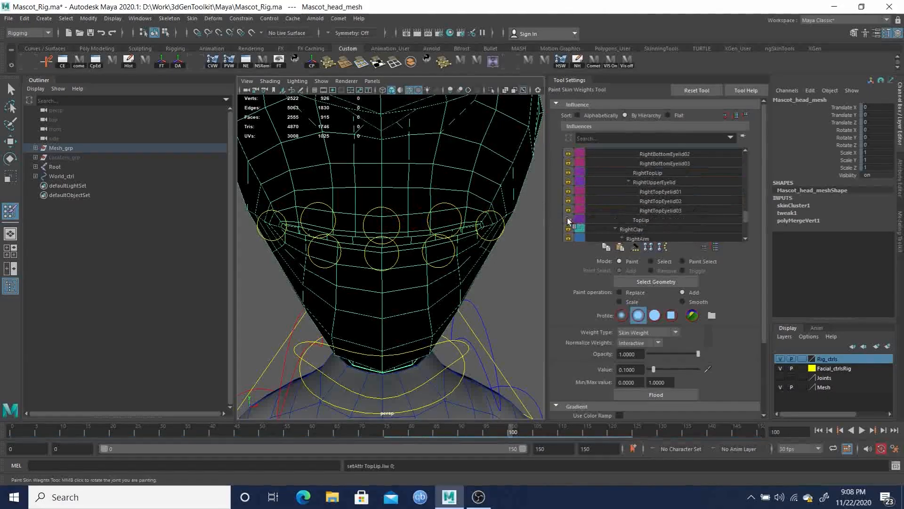
Browse the influences list around the lip and eyelid joints
scroll(746, 213, up, 3)
scroll(747, 213, up, 6)
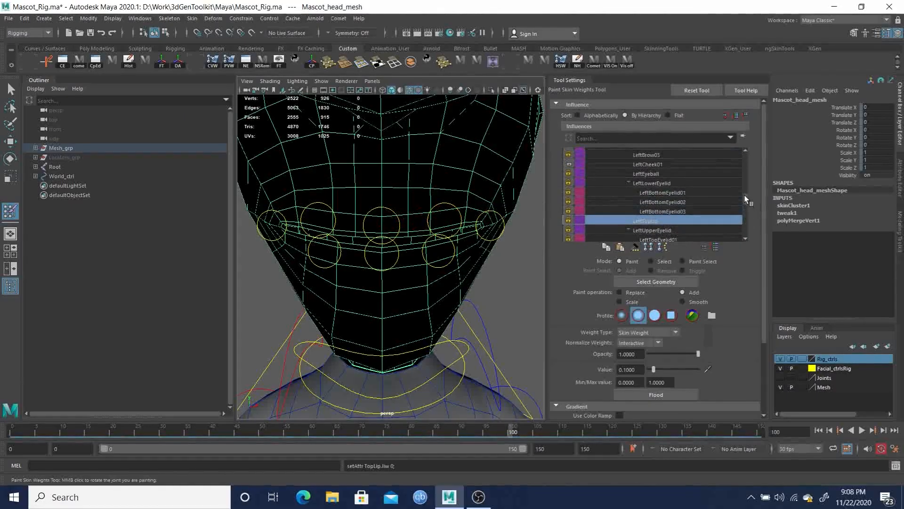
scroll(746, 188, up, 1)
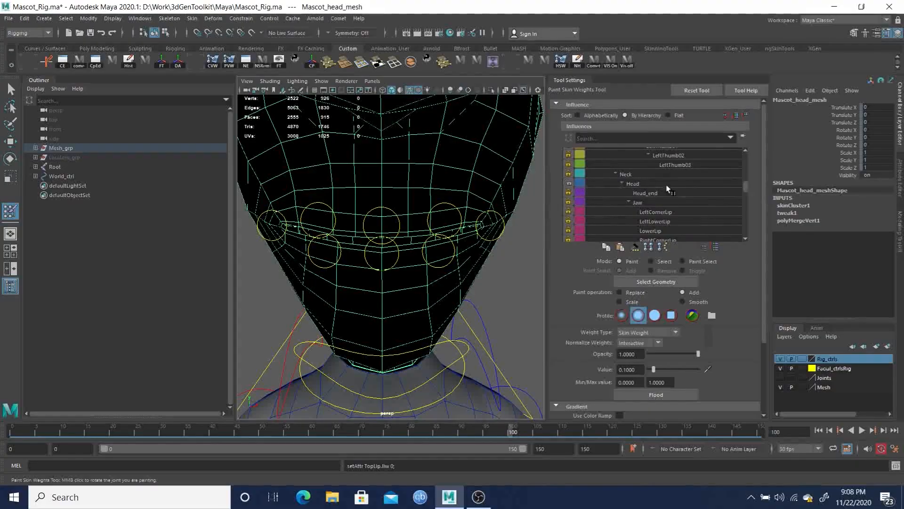
drag(746, 186, 748, 201)
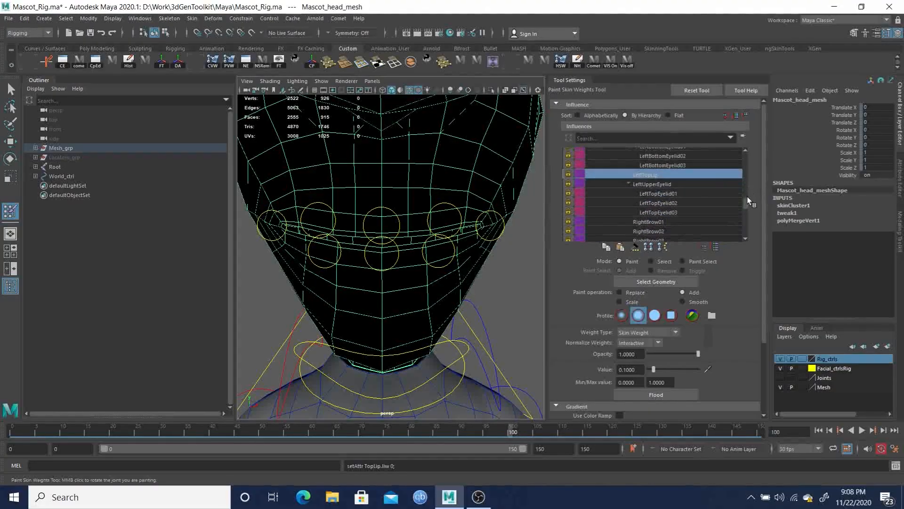
click(702, 246)
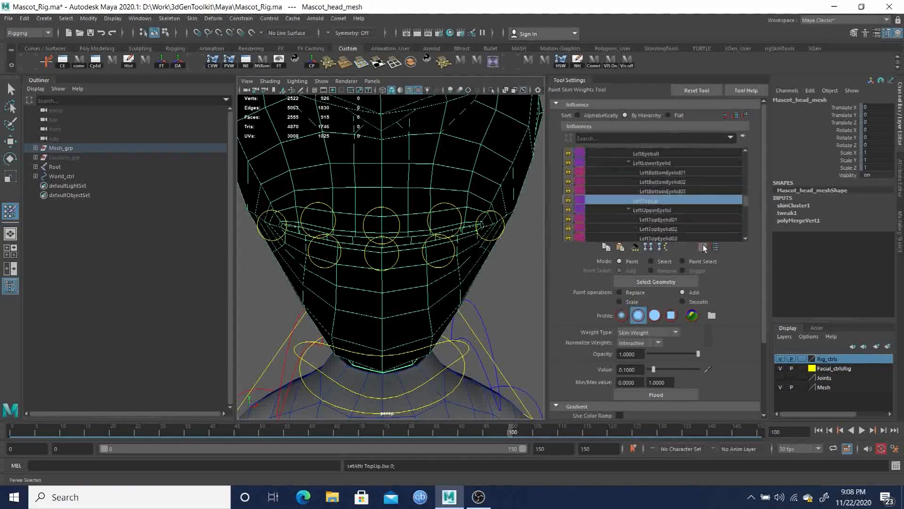
drag(747, 202, 704, 221)
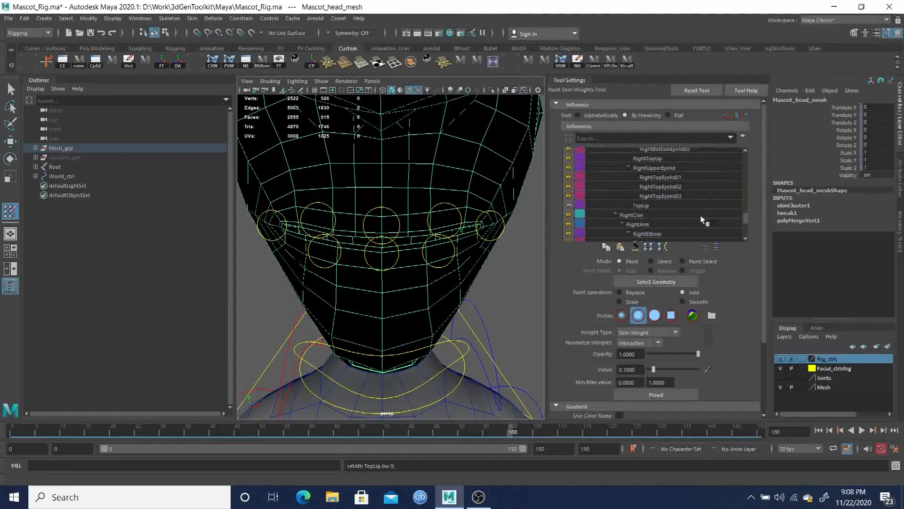
Select the TopLip influence and lock the weights of the RightCheek01 and LeftCheek01 influences
click(643, 206)
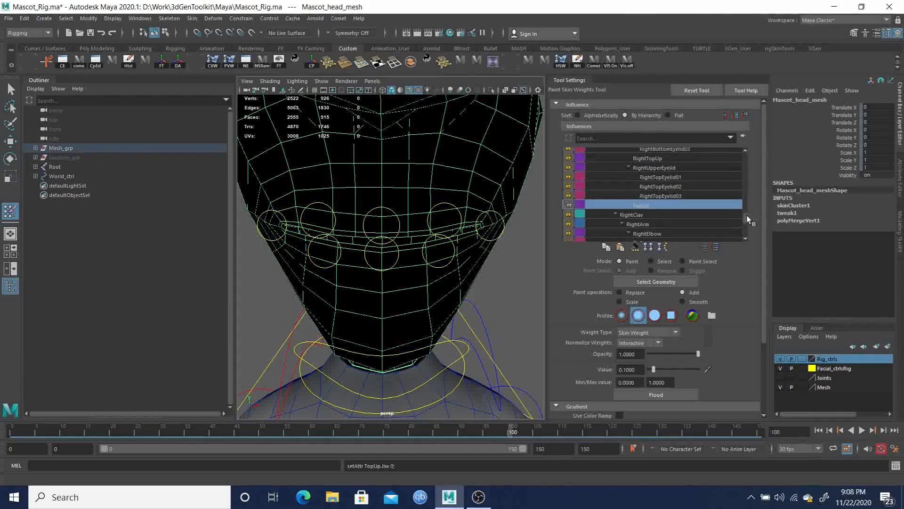
drag(747, 219, 745, 209)
click(568, 214)
drag(746, 211, 747, 197)
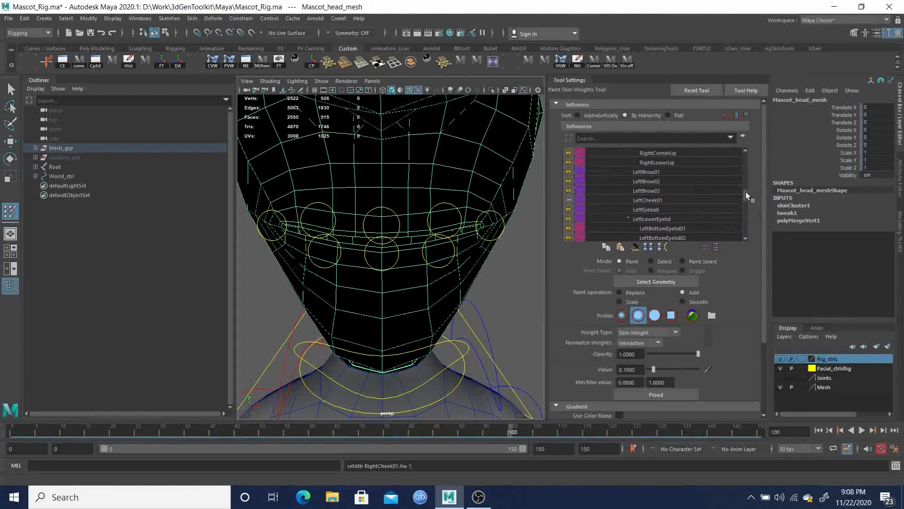
click(568, 199)
mouse_move(745, 201)
mouse_down()
mouse_move(746, 184)
mouse_move(748, 213)
mouse_up()
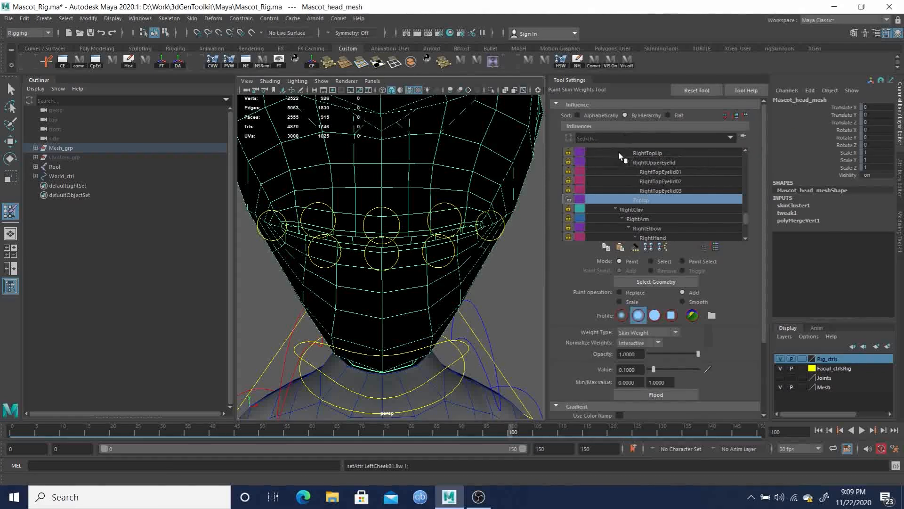
Sort the influences alphabetically and paint TopLip weights onto the centre of the upper lip with Add at 0.1
click(576, 115)
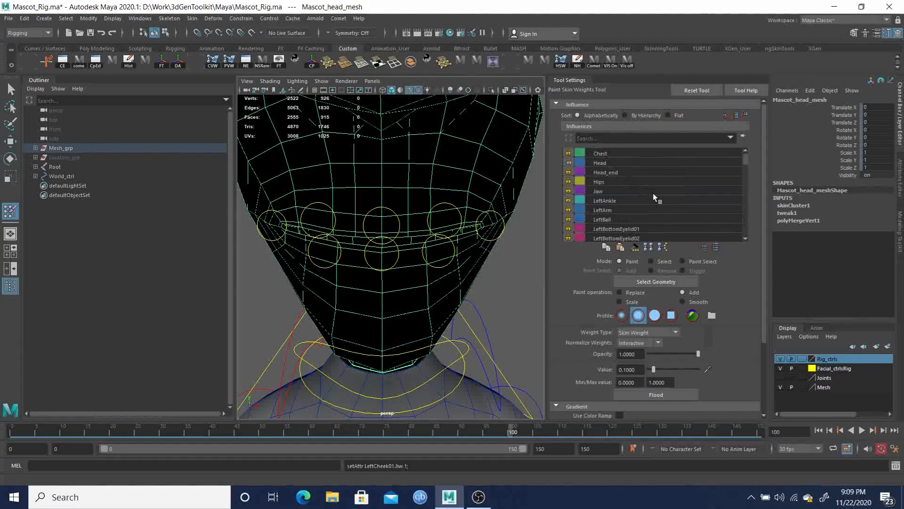
drag(746, 159, 751, 234)
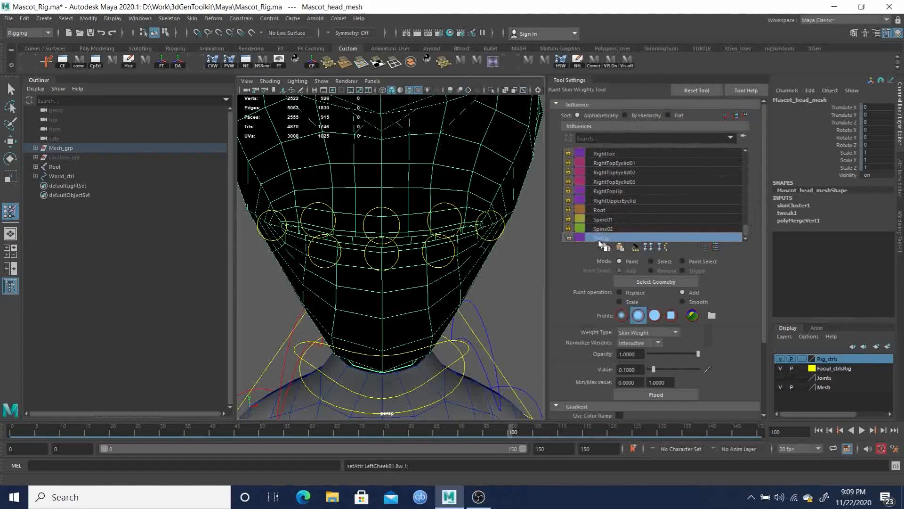
drag(749, 235, 761, 254)
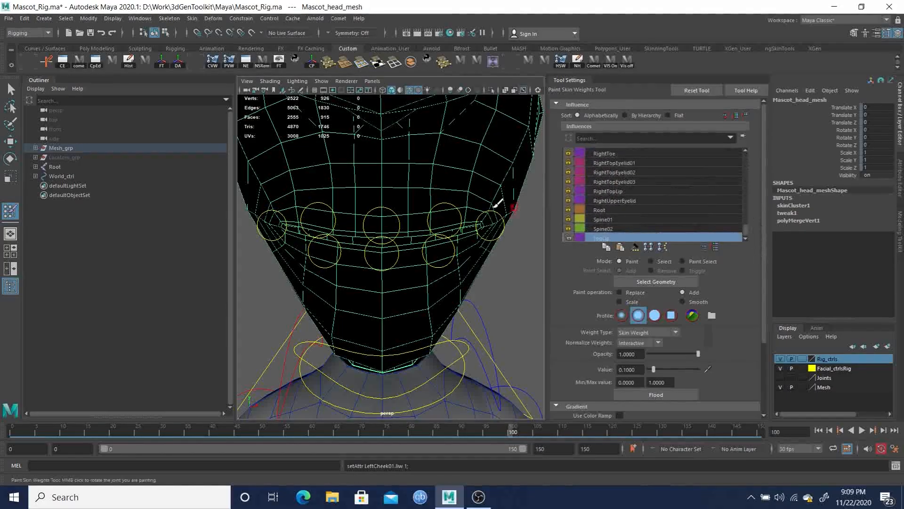
alt+drag(455, 233, 453, 232)
alt+middle_drag(368, 221, 375, 210)
alt+right_drag(375, 210, 385, 214)
mouse_move(386, 212)
alt+middle_down()
mouse_move(389, 194)
mouse_move(394, 200)
alt+middle_up()
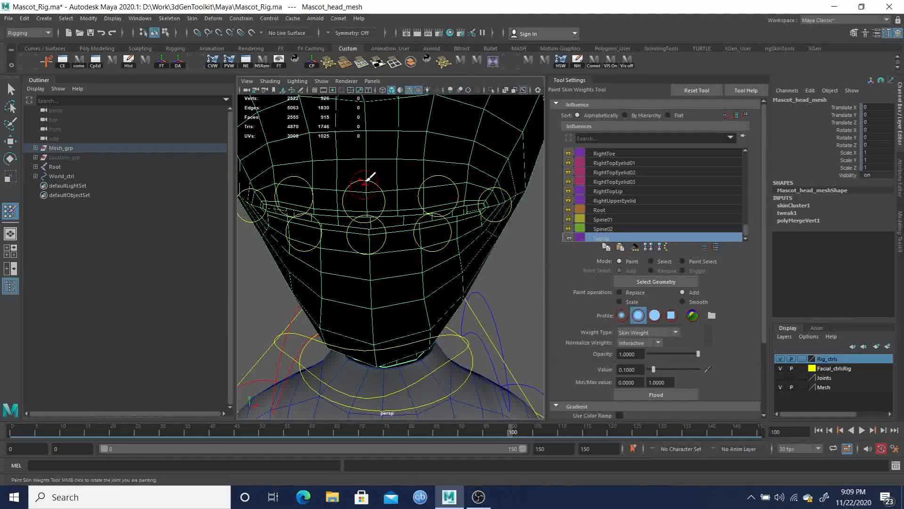
mouse_move(372, 156)
mouse_down()
mouse_move(370, 167)
mouse_move(373, 118)
mouse_move(377, 178)
mouse_move(363, 205)
mouse_up()
drag(541, 432, 537, 433)
mouse_move(372, 194)
mouse_down()
mouse_move(364, 137)
mouse_move(376, 119)
mouse_up()
drag(371, 202, 369, 101)
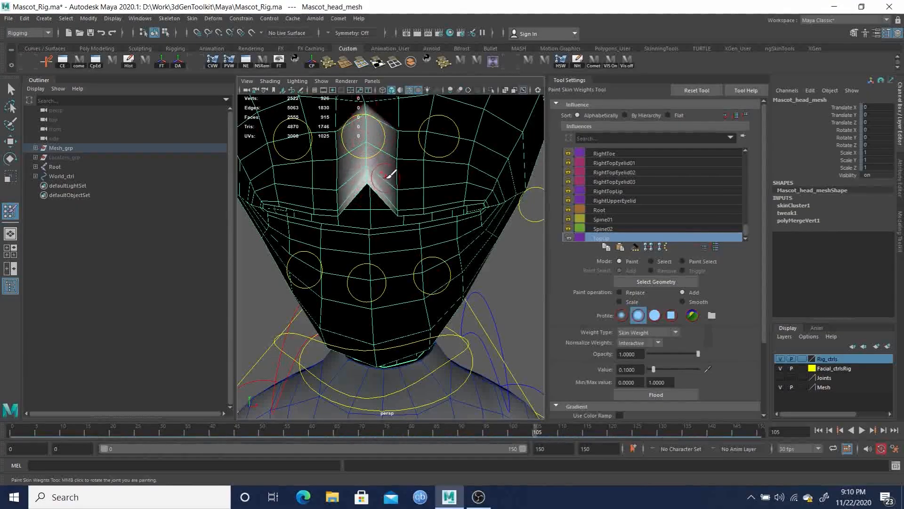
Continue painting TopLip weights along the middle of the upper lip
alt+drag(383, 174, 391, 203)
alt+middle_drag(371, 217, 381, 181)
drag(385, 143, 385, 203)
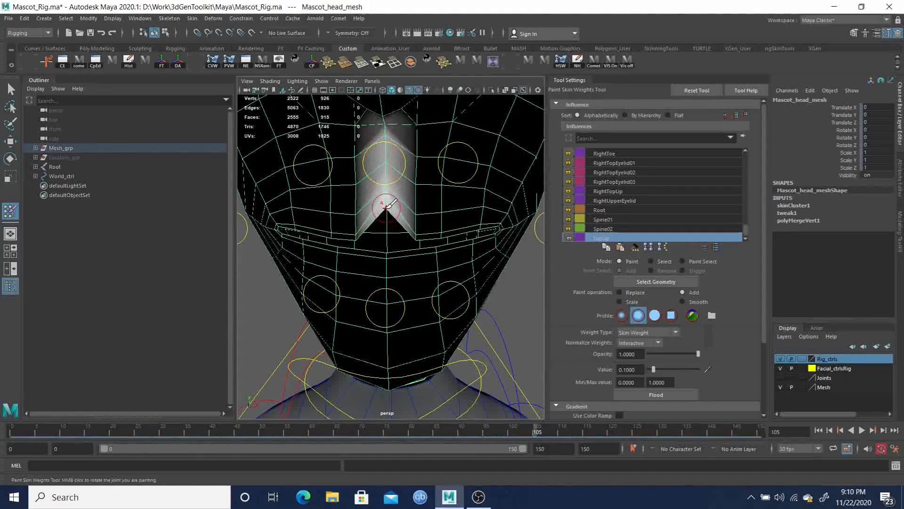
mouse_move(386, 205)
mouse_down()
mouse_move(386, 170)
mouse_move(387, 197)
mouse_move(405, 207)
mouse_up()
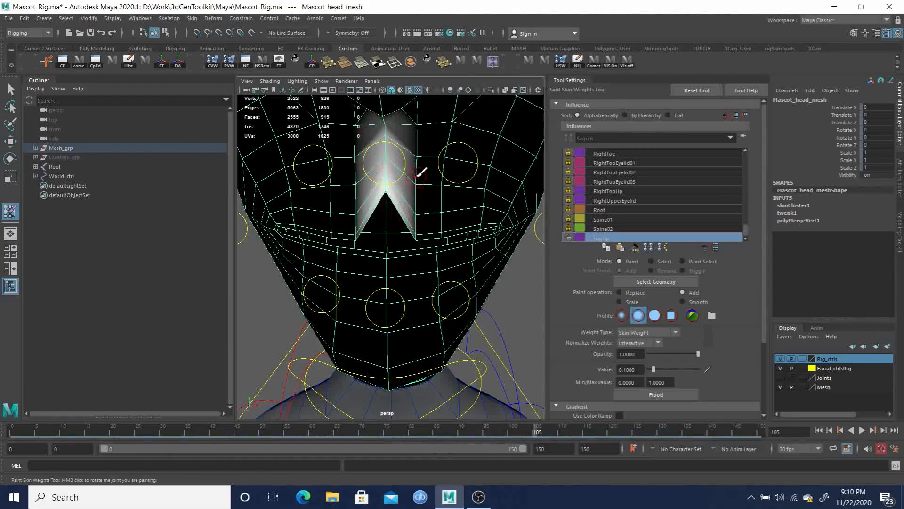
mouse_move(416, 153)
mouse_down()
mouse_move(417, 142)
mouse_move(423, 202)
mouse_move(414, 200)
mouse_move(424, 192)
mouse_up()
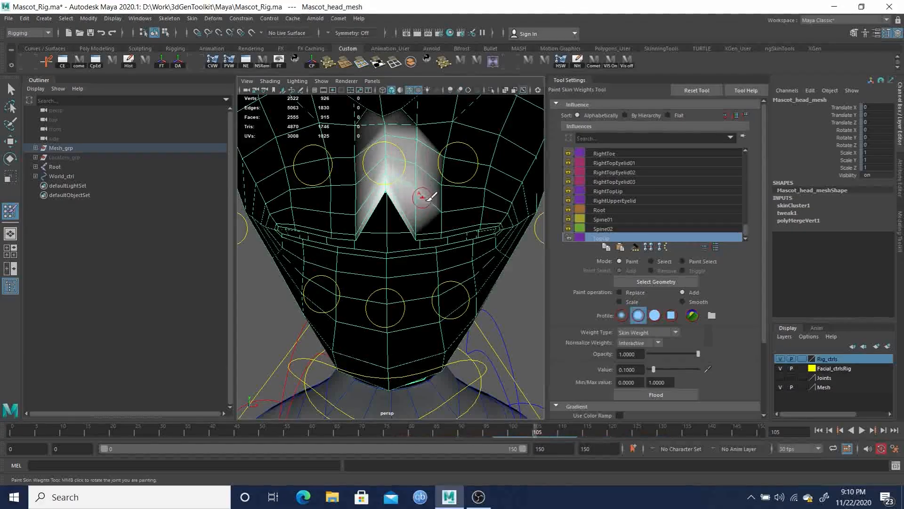
drag(420, 239, 414, 197)
alt+drag(425, 260, 409, 250)
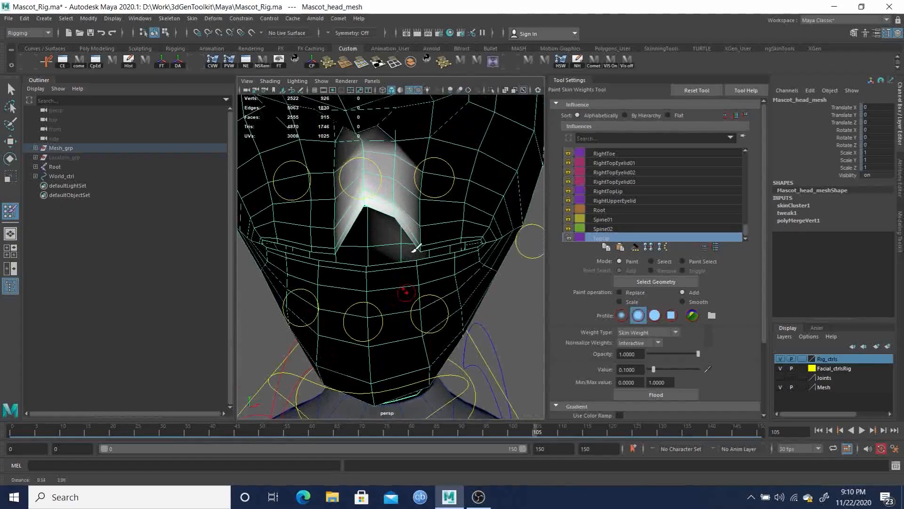
click(394, 216)
click(393, 199)
click(393, 198)
alt+drag(414, 218, 390, 215)
scroll(390, 214, up, 2)
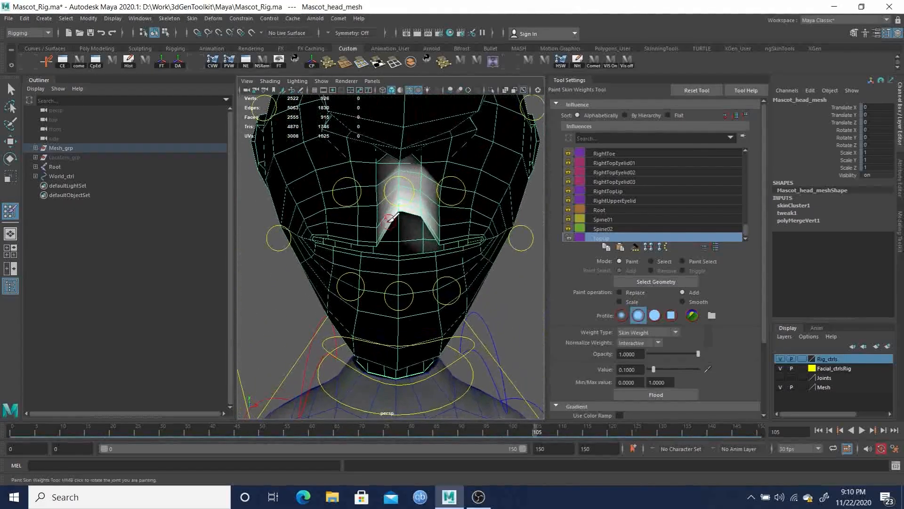
alt+middle_drag(396, 217, 386, 219)
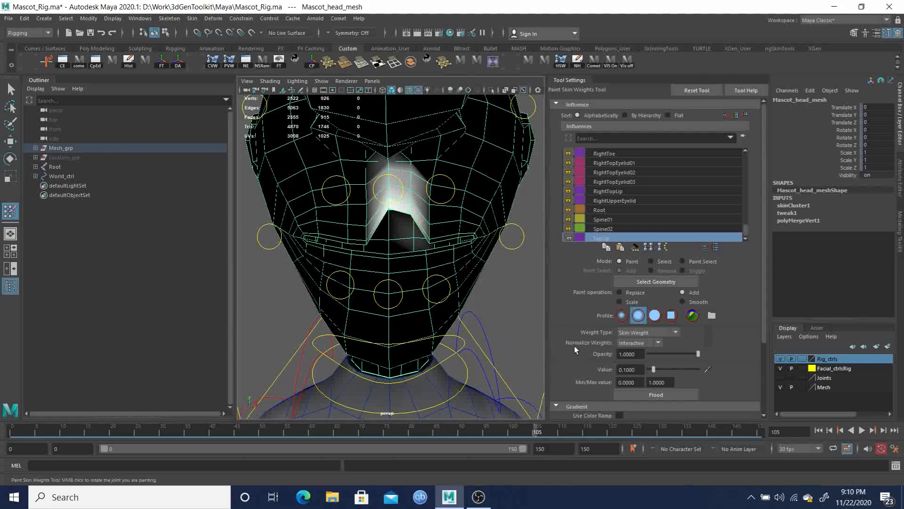
Flood the TopLip weights with the Smooth operation and undo the flood
click(683, 302)
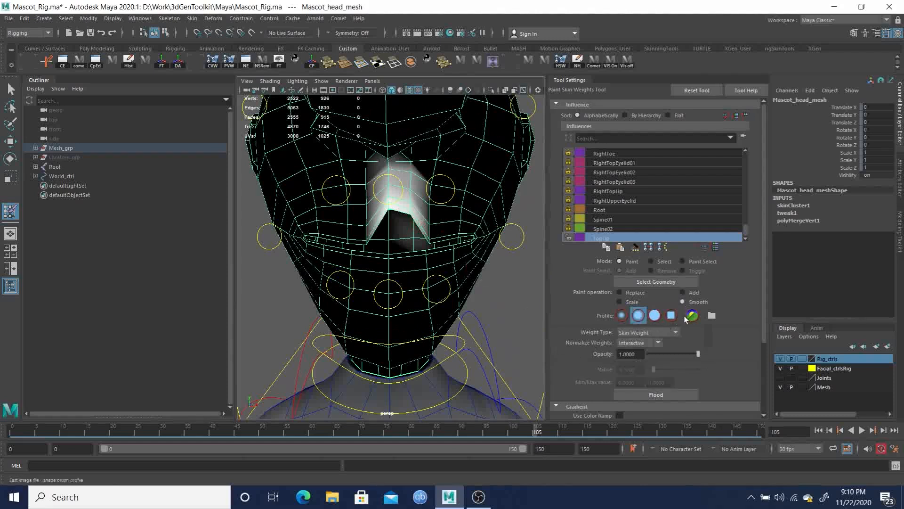
click(656, 395)
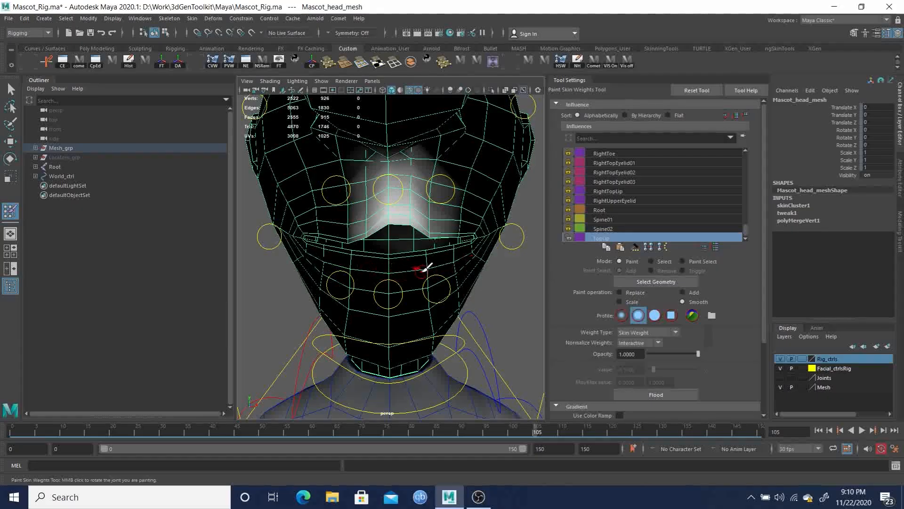
key(ctrl+z)
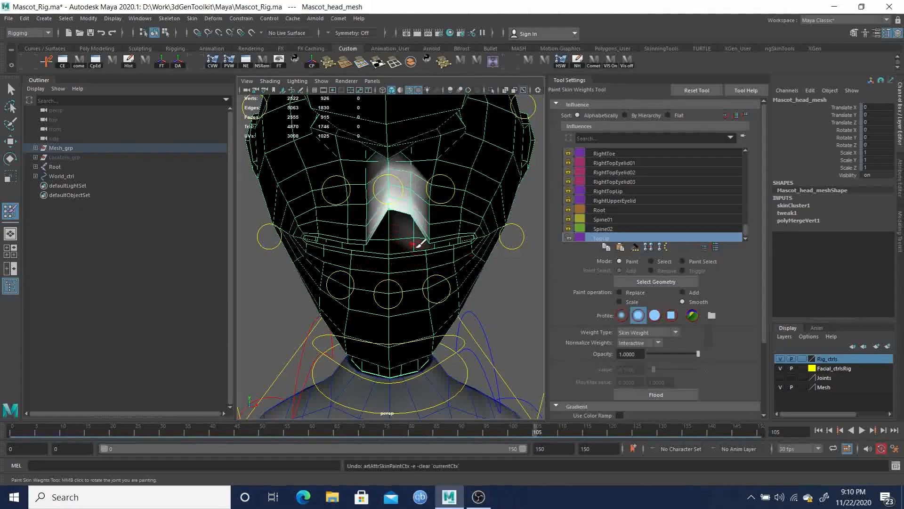
Switch the paint operation to Replace with a value of 0 and brush over the upper lip area
alt+drag(415, 210, 392, 206)
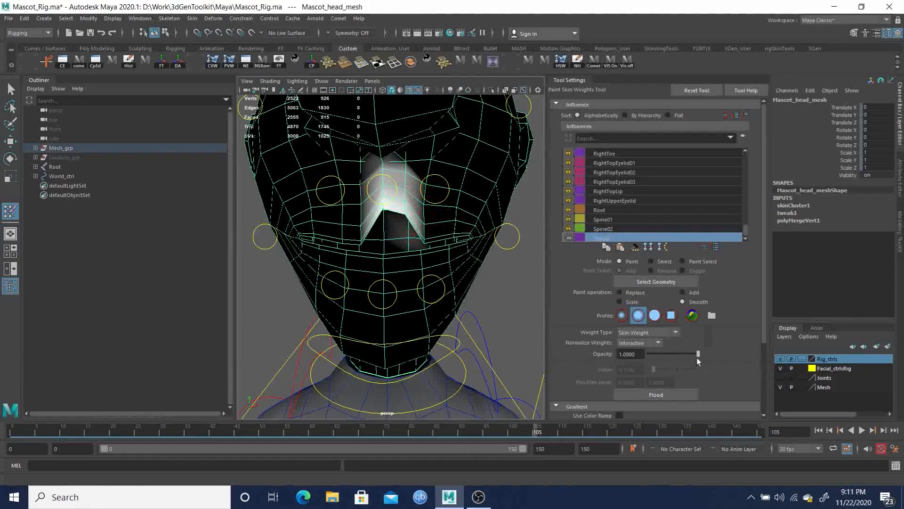
click(686, 292)
click(628, 292)
drag(654, 369, 658, 370)
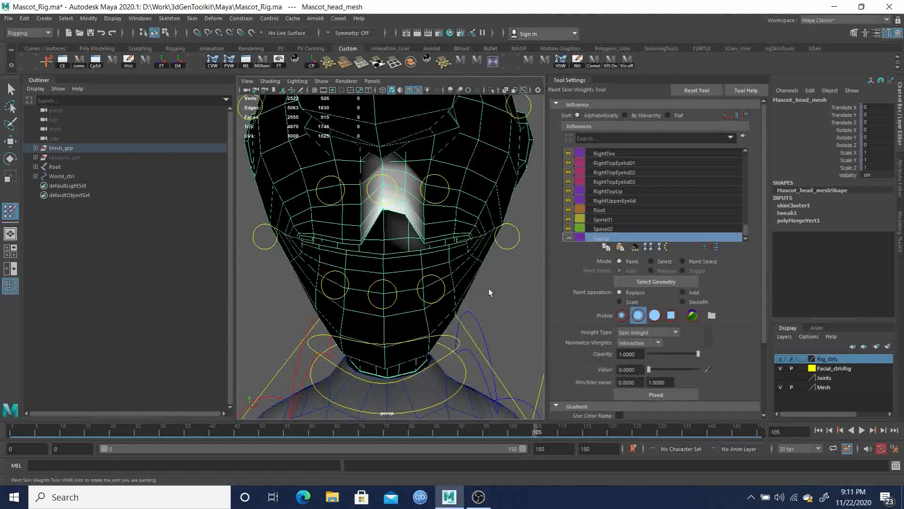
mouse_move(406, 245)
alt+mouse_down()
mouse_move(390, 226)
mouse_move(411, 240)
alt+mouse_up()
scroll(412, 239, up, 3)
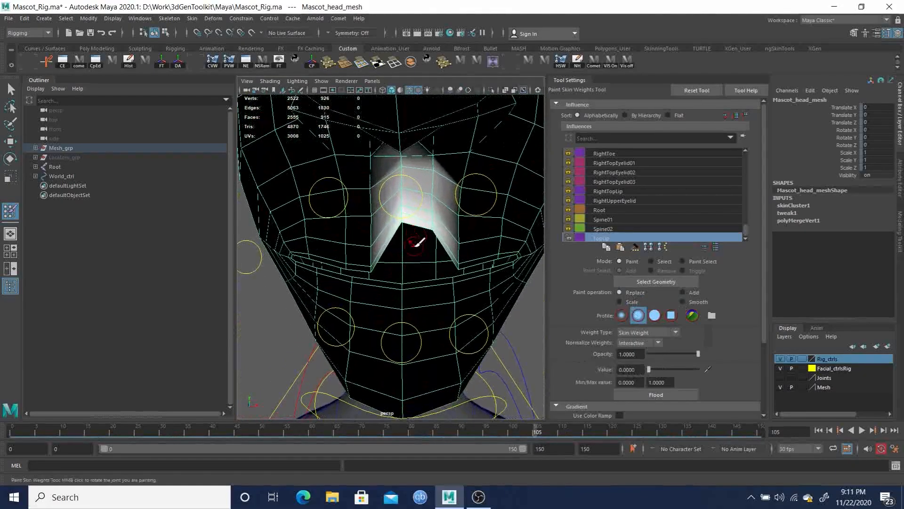
scroll(424, 250, down, 4)
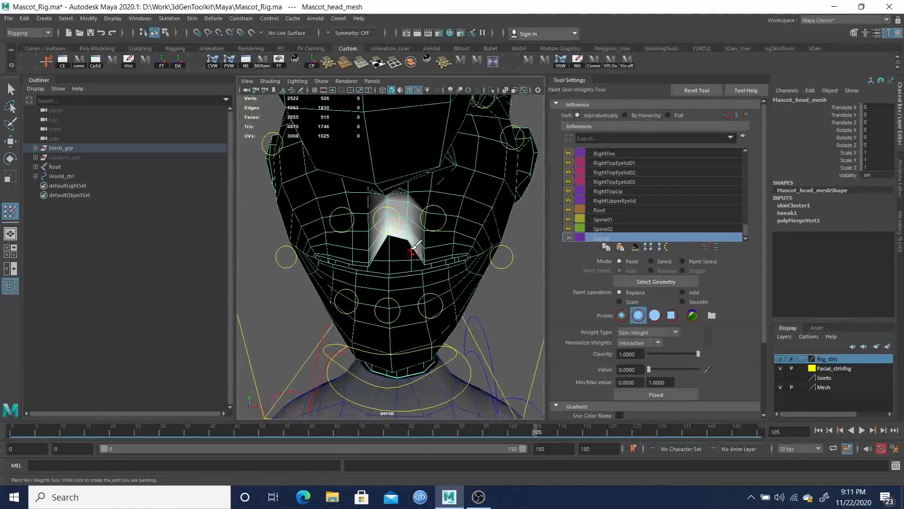
Lock the TopLip influence's weights, select the LeftTopLip influence and set the paint value to 0.1
click(568, 238)
drag(746, 229, 741, 189)
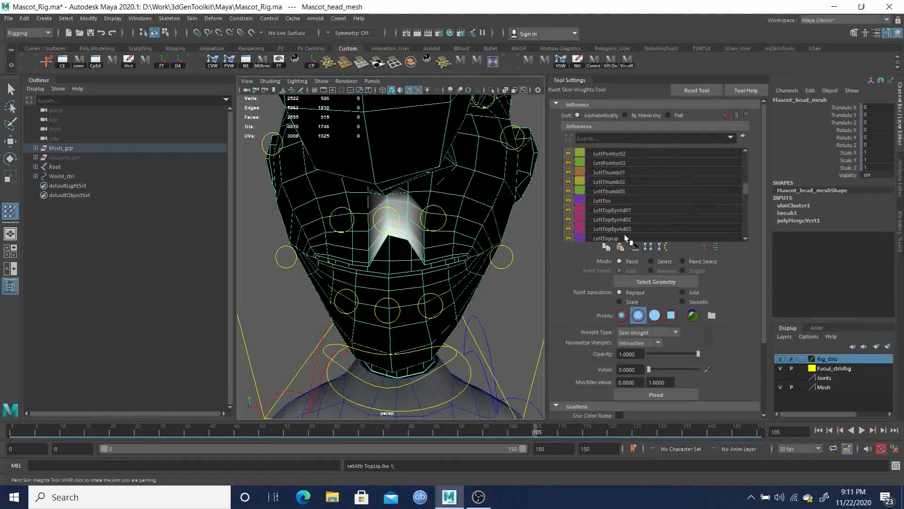
click(610, 239)
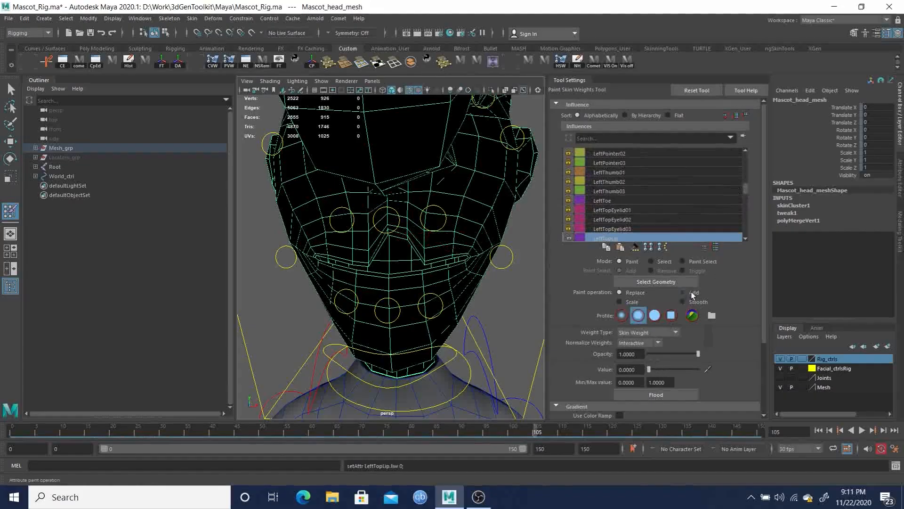
text(0.1)
key(Return)
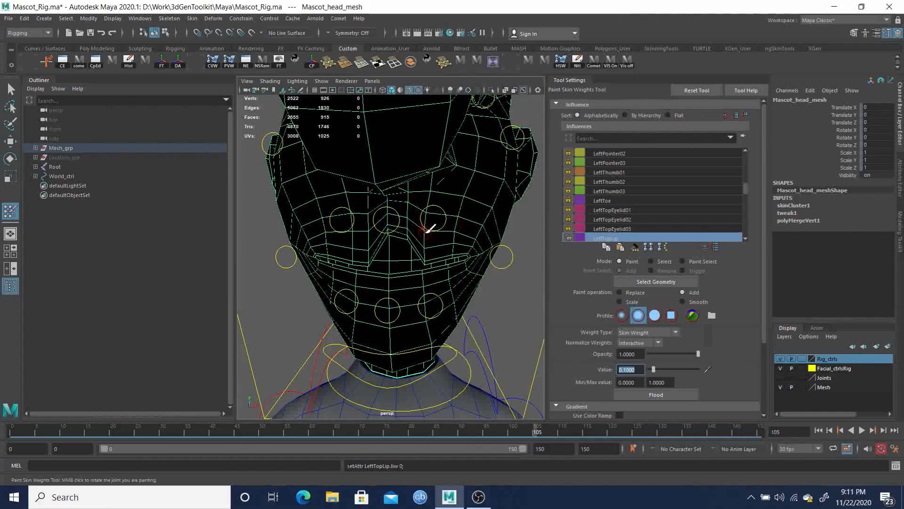
Paint LeftTopLip weights onto the left half of the upper lip
scroll(434, 230, up, 4)
mouse_move(447, 179)
mouse_down()
mouse_move(447, 240)
mouse_move(444, 191)
mouse_move(487, 196)
mouse_move(490, 181)
mouse_move(485, 236)
mouse_move(478, 186)
mouse_move(499, 166)
mouse_move(489, 168)
mouse_up()
alt+drag(473, 202, 465, 194)
scroll(452, 190, up, 4)
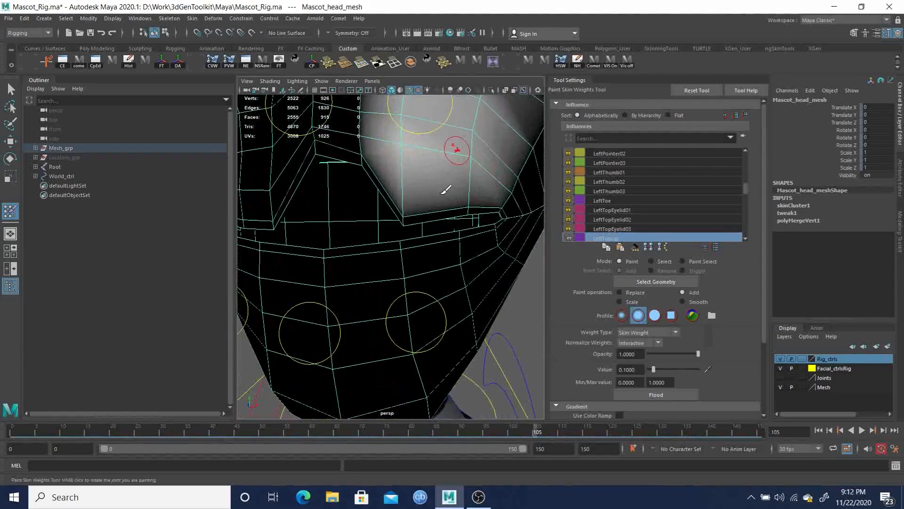
click(406, 209)
click(407, 214)
click(408, 198)
mouse_move(413, 194)
mouse_down()
mouse_move(403, 182)
mouse_move(418, 165)
mouse_move(418, 205)
mouse_move(404, 202)
mouse_move(412, 168)
mouse_move(364, 147)
mouse_move(361, 130)
mouse_move(377, 133)
mouse_up()
alt+middle_drag(413, 171, 432, 207)
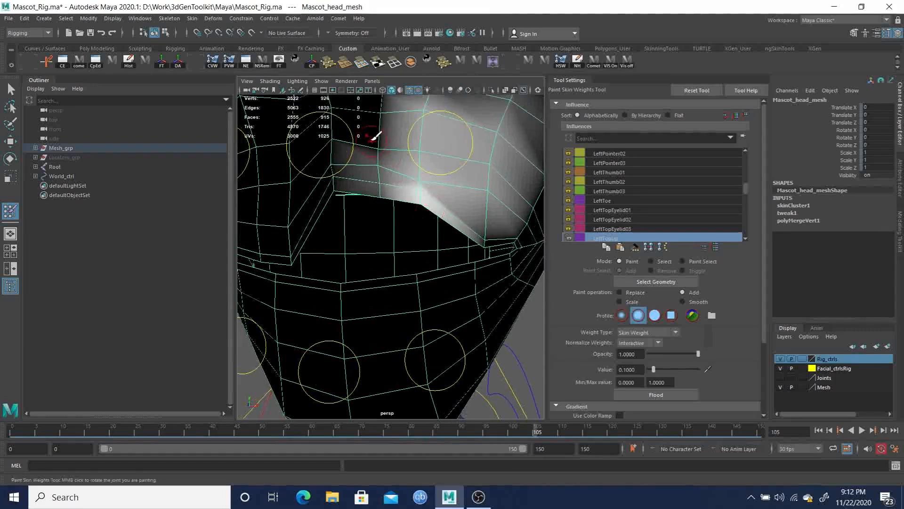
click(374, 138)
scroll(424, 190, down, 6)
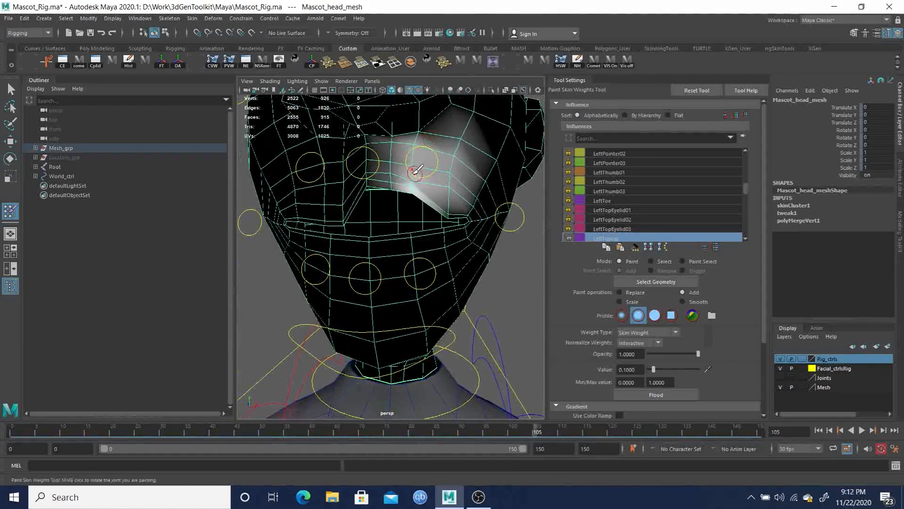
Continue painting LeftTopLip weights out toward the left corner of the mouth
drag(416, 170, 388, 154)
alt+right_drag(386, 157, 398, 169)
click(428, 127)
alt+drag(482, 167, 463, 161)
click(432, 177)
click(432, 177)
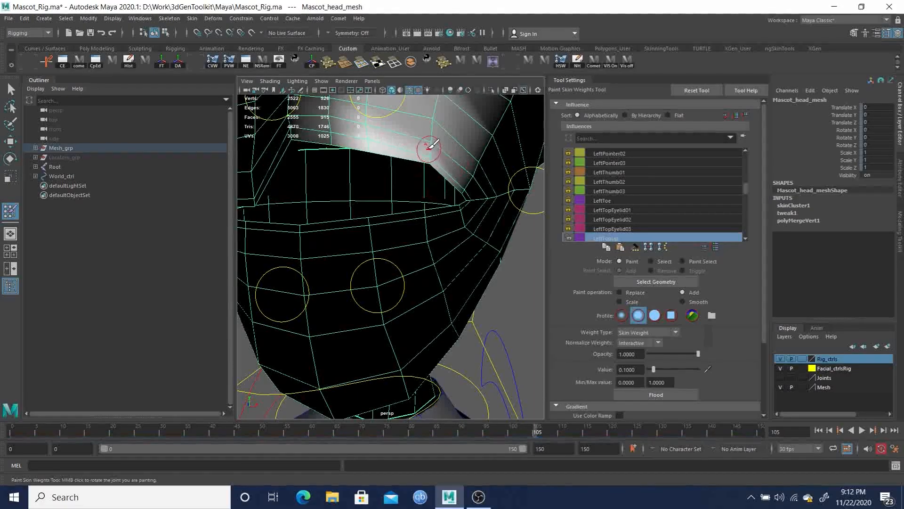
mouse_move(430, 149)
mouse_down()
mouse_move(428, 113)
mouse_move(466, 173)
mouse_move(437, 165)
mouse_move(441, 153)
mouse_move(424, 191)
mouse_up()
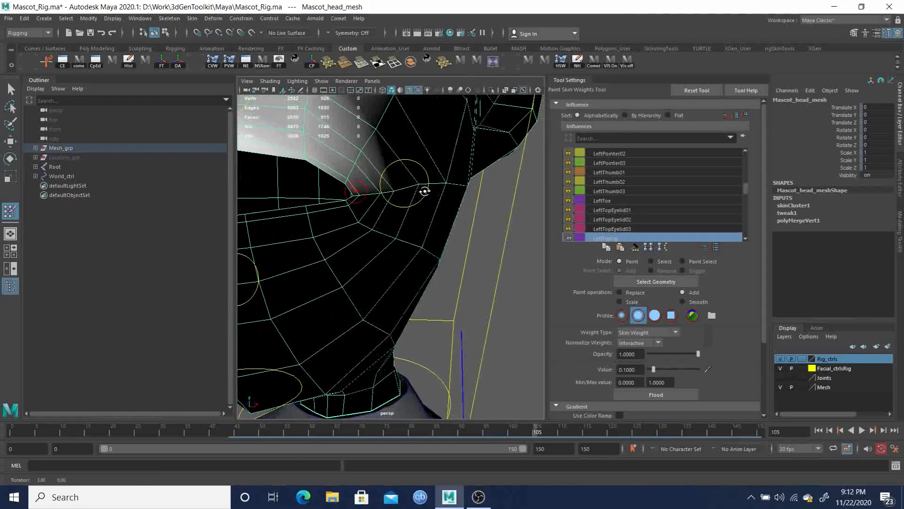
alt+drag(356, 201, 397, 199)
alt+middle_drag(395, 198, 376, 183)
alt+right_drag(375, 184, 404, 194)
alt+drag(404, 194, 408, 192)
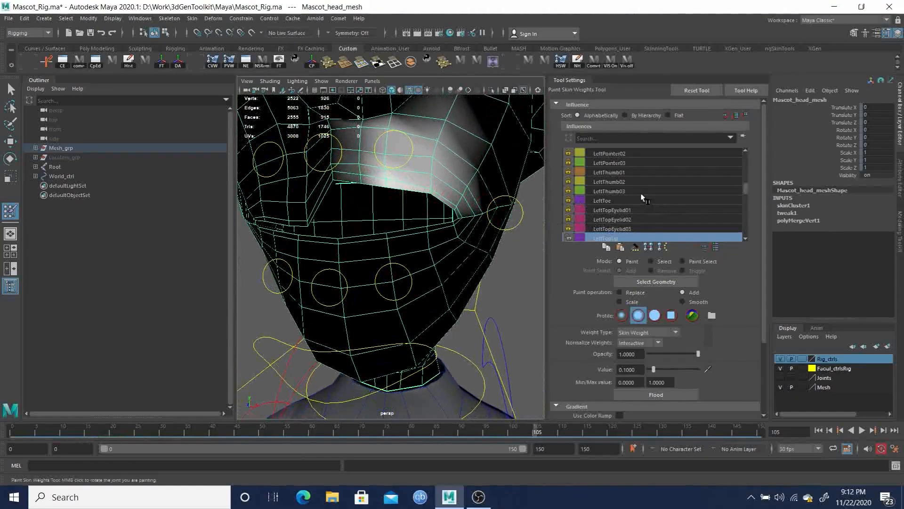
Select the LeftCornerLip influence and paint its weights around the left mouth corner
scroll(659, 208, down, 2)
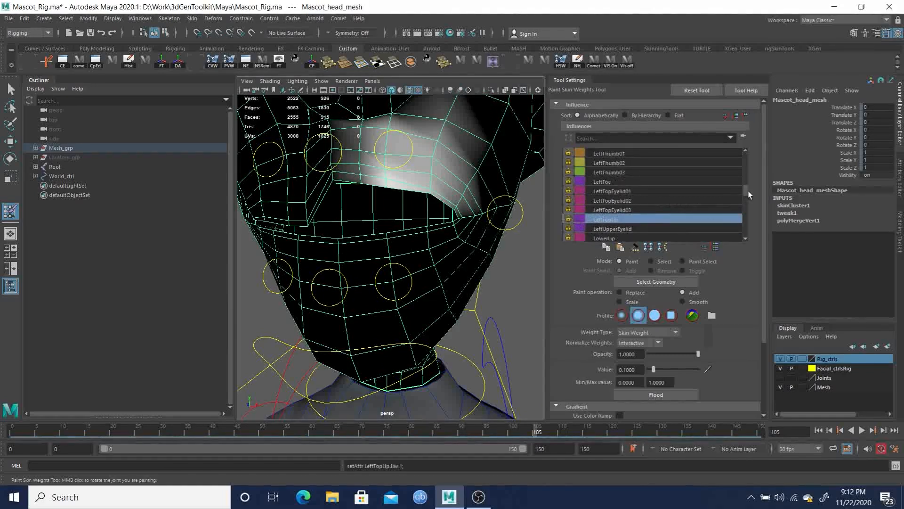
scroll(747, 188, up, 7)
drag(748, 189, 748, 177)
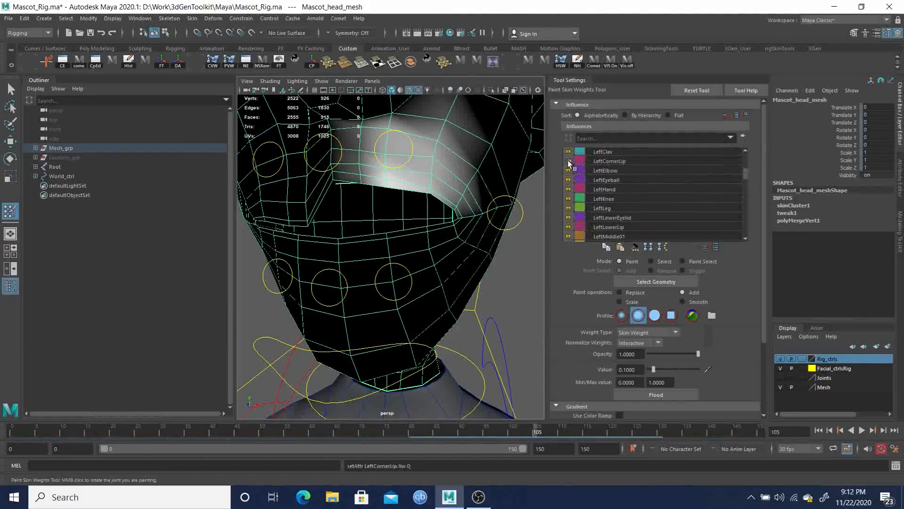
click(607, 161)
alt+drag(456, 200, 448, 197)
alt+middle_drag(448, 197, 438, 183)
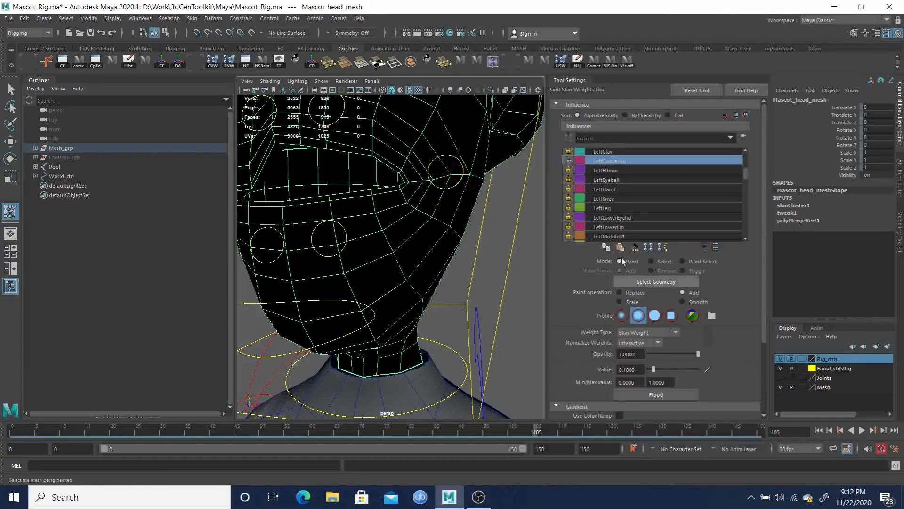
mouse_move(453, 169)
mouse_down()
mouse_move(460, 161)
mouse_move(475, 168)
mouse_move(443, 193)
mouse_up()
mouse_move(389, 226)
alt+mouse_down()
mouse_move(408, 212)
mouse_move(351, 208)
alt+mouse_up()
scroll(372, 215, up, 4)
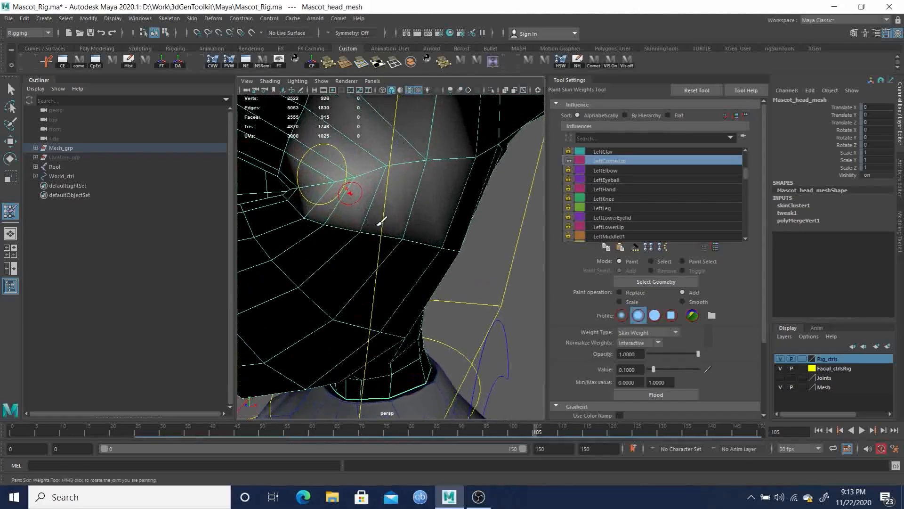
mouse_move(358, 184)
mouse_down()
mouse_move(359, 172)
mouse_move(344, 166)
mouse_move(346, 118)
mouse_move(379, 133)
mouse_up()
mouse_move(347, 202)
mouse_down()
mouse_move(405, 230)
mouse_move(350, 201)
mouse_move(376, 228)
mouse_up()
alt+middle_drag(471, 230, 391, 249)
mouse_move(430, 227)
mouse_down()
mouse_move(430, 239)
mouse_move(458, 259)
mouse_up()
click(466, 254)
Continue painting LeftCornerLip weights across the cheek beside the left mouth corner
click(333, 248)
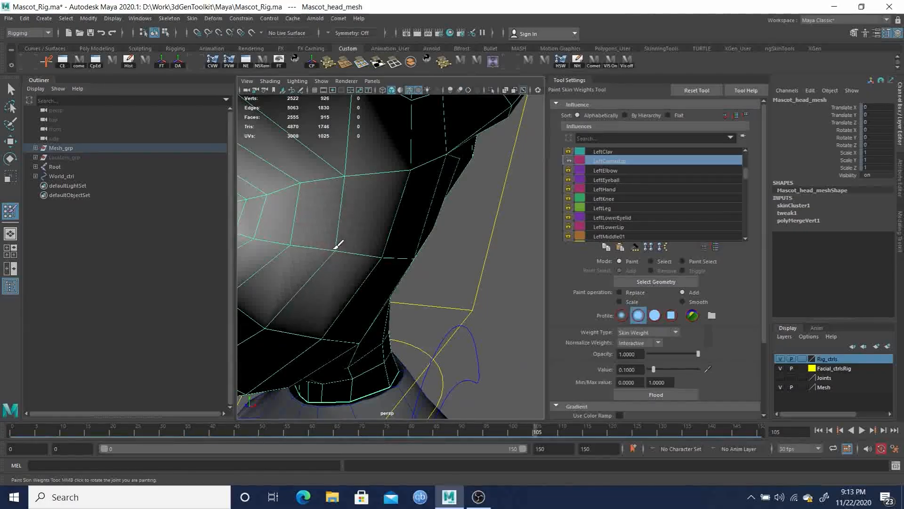
alt+drag(335, 249, 341, 248)
alt+right_drag(355, 248, 347, 250)
alt+drag(365, 238, 408, 233)
drag(460, 268, 424, 249)
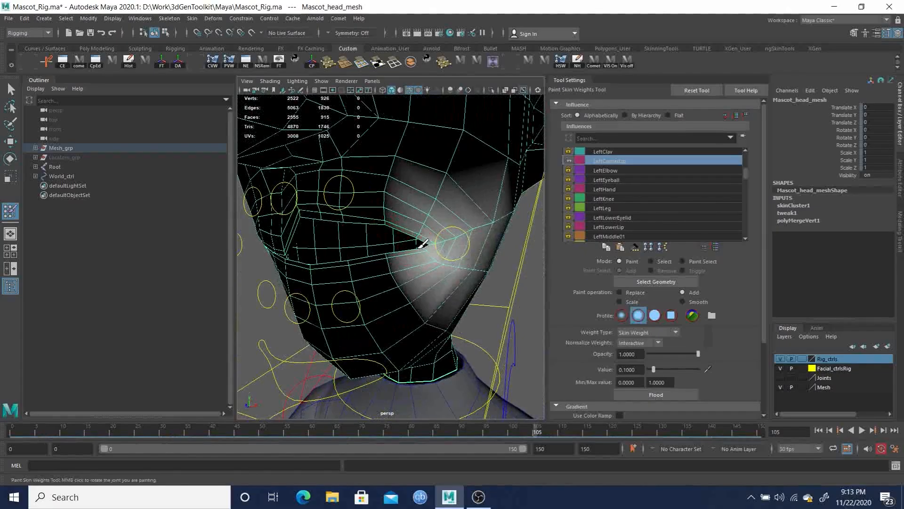
click(419, 233)
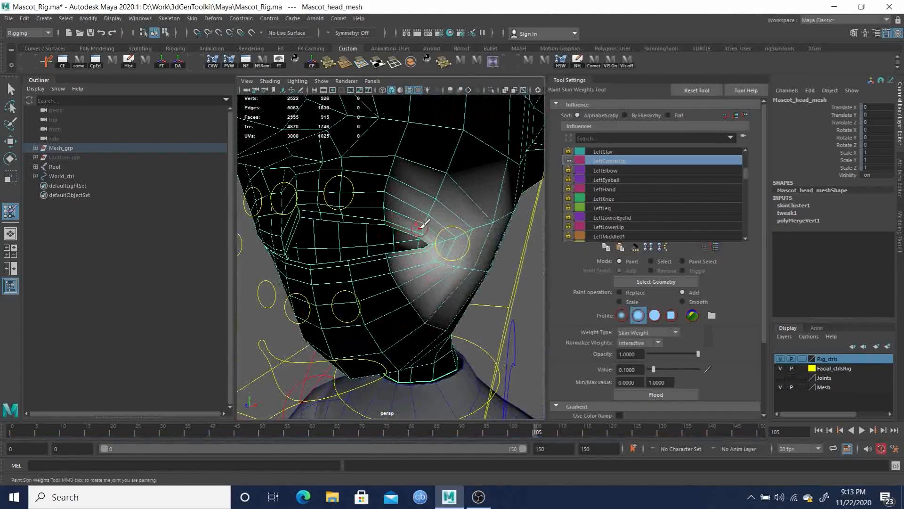
click(423, 223)
click(430, 213)
drag(437, 196, 477, 226)
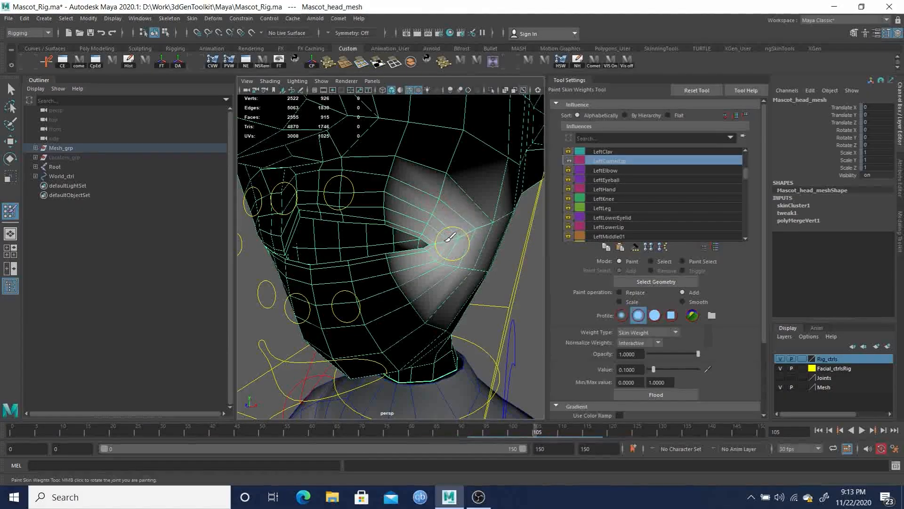
Paint more LeftCornerLip weight just inside the left corner of the mouth
click(478, 226)
mouse_move(447, 262)
alt+mouse_down()
mouse_move(414, 258)
mouse_move(440, 253)
alt+mouse_up()
alt+right_drag(440, 252, 448, 258)
alt+middle_drag(447, 258, 439, 256)
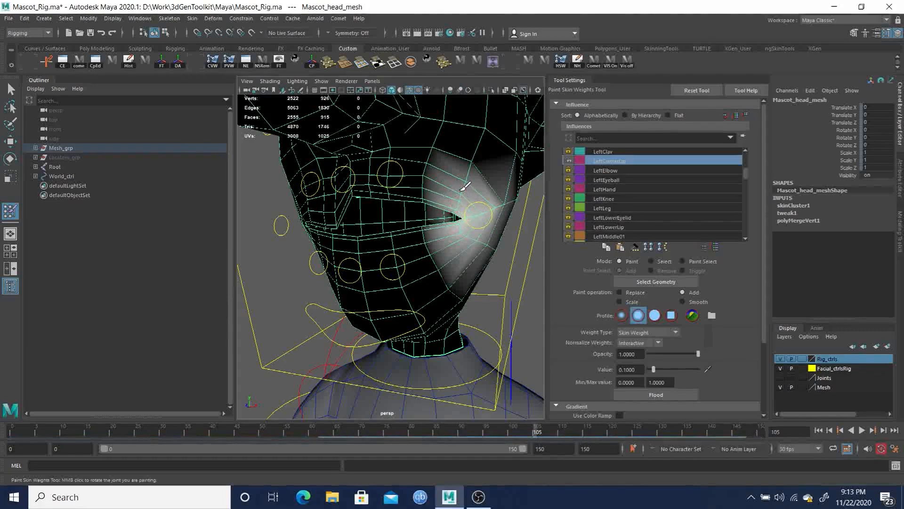
Smooth the LeftCornerLip weights by flooding with the Smooth operation at 0.1 opacity
click(684, 301)
double_click(629, 354)
text(0.1)
key(Return)
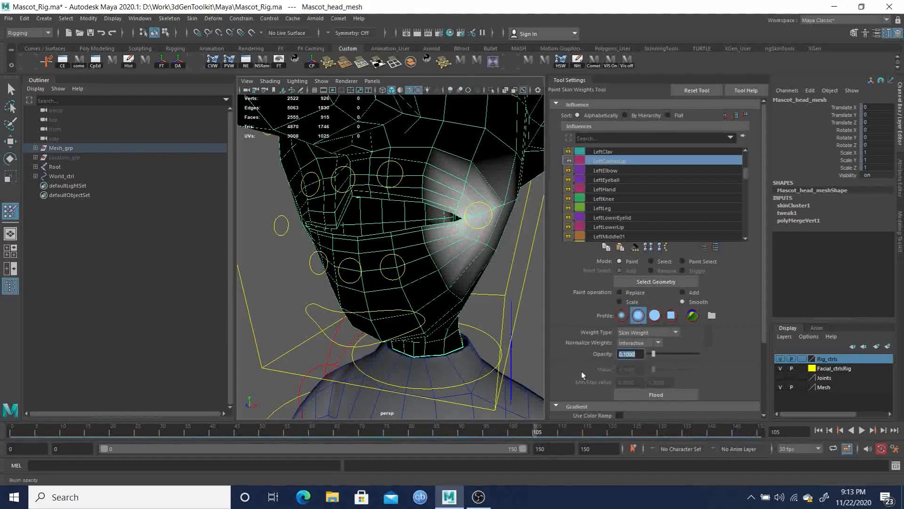
click(661, 396)
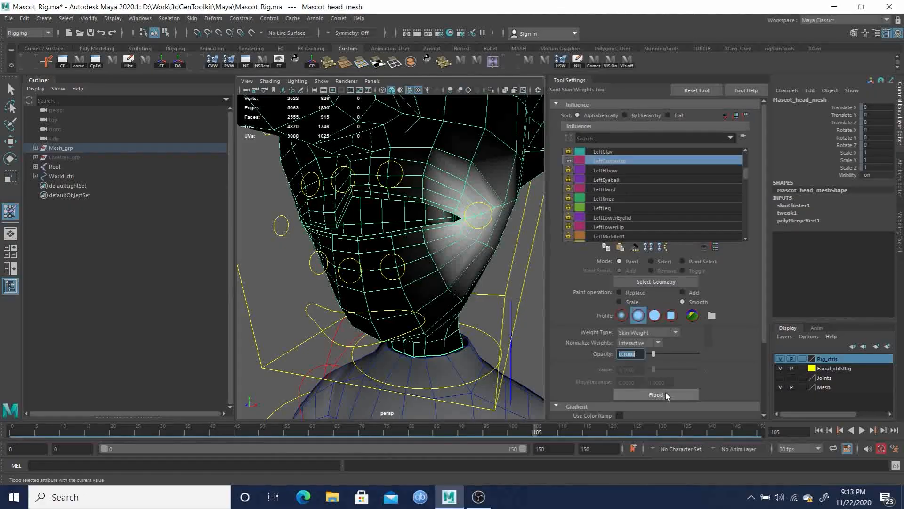
Select the LeftLowerLip influence and adjust the locks on the neighbouring lip influences
mouse_move(459, 248)
alt+mouse_down()
mouse_move(418, 251)
mouse_move(457, 257)
alt+mouse_up()
scroll(437, 256, down, 5)
scroll(455, 273, up, 6)
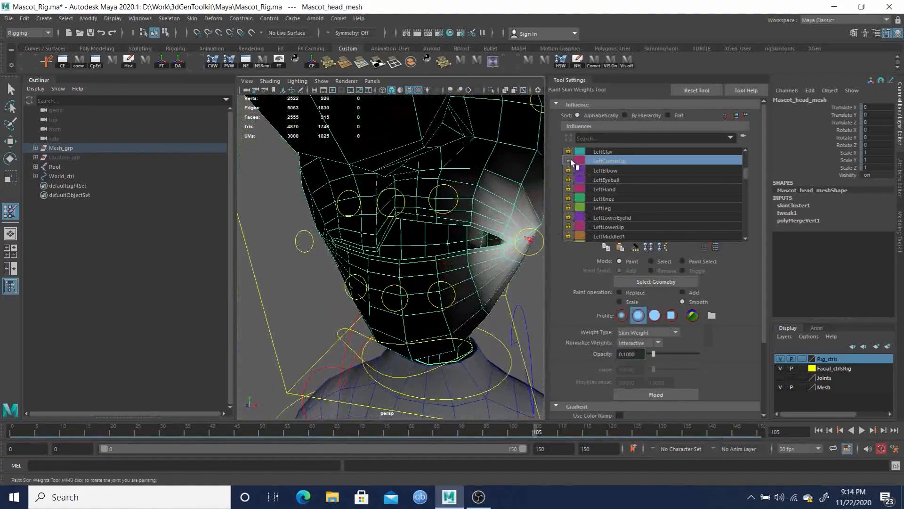
scroll(456, 270, up, 3)
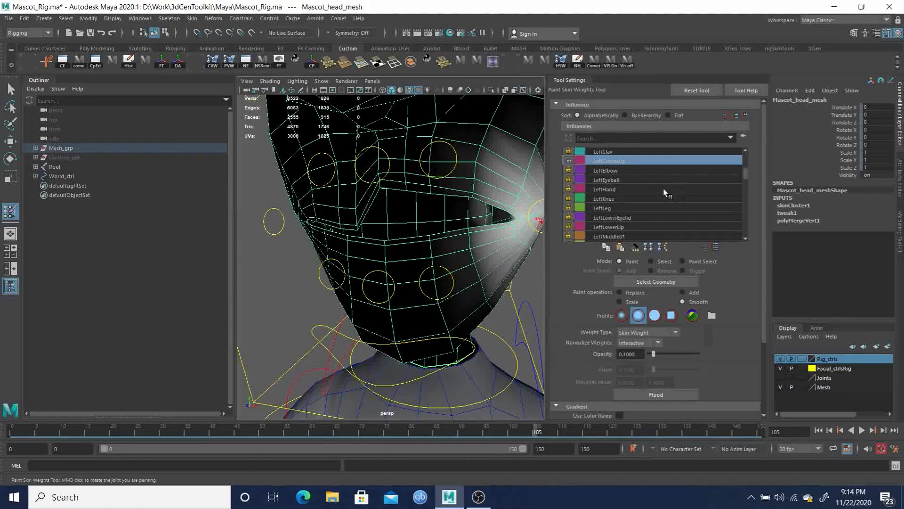
drag(750, 178, 748, 163)
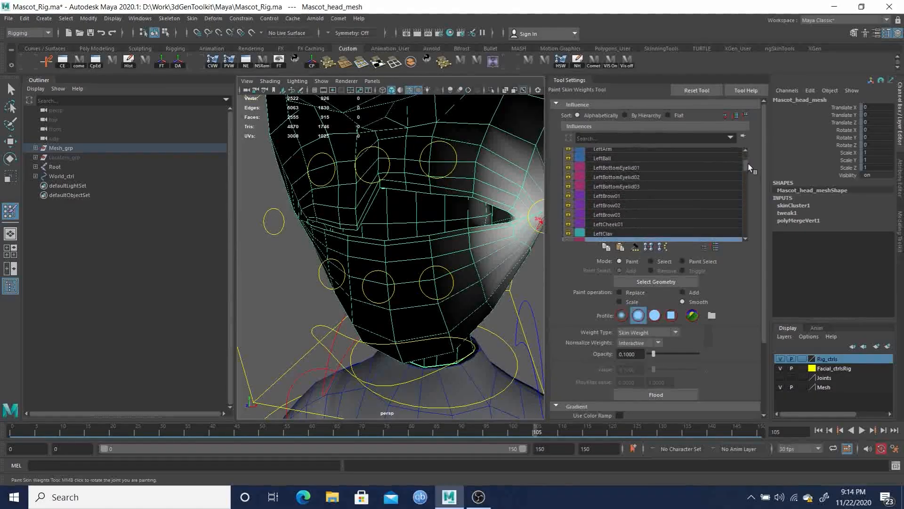
drag(749, 164, 754, 178)
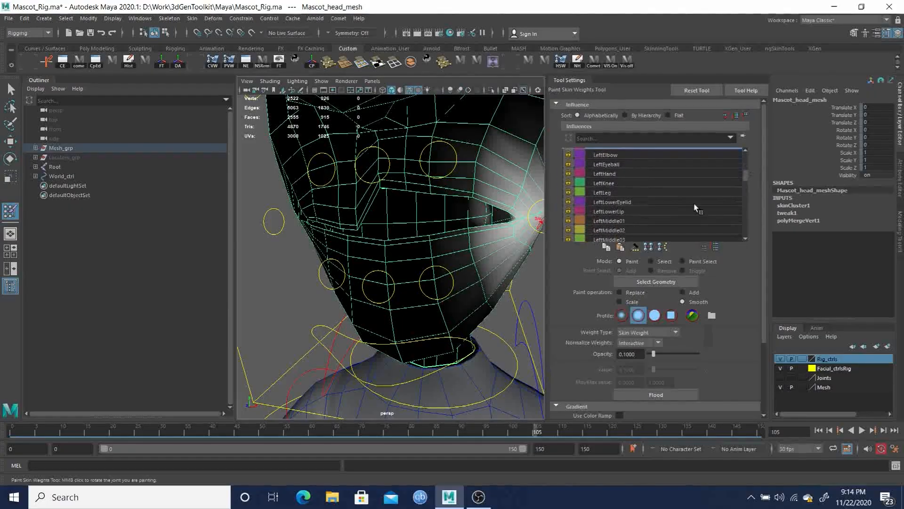
click(615, 211)
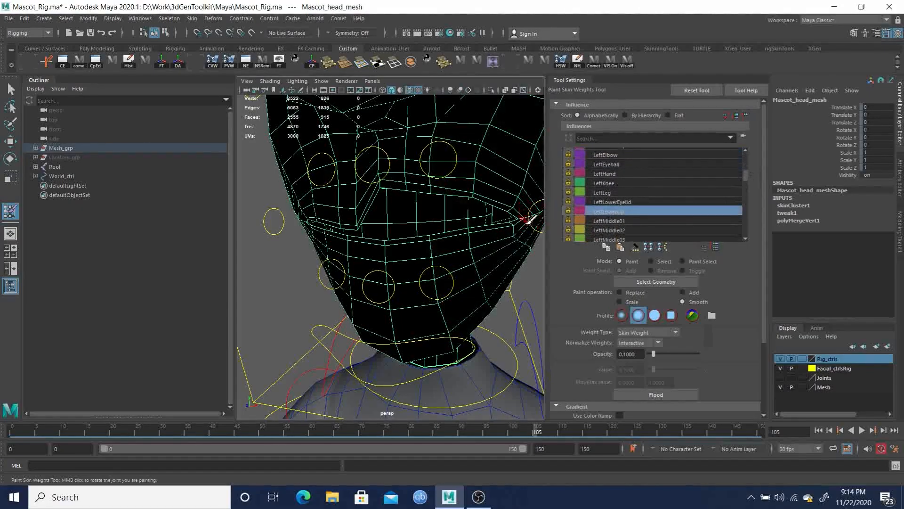
alt+drag(428, 224, 398, 165)
alt+middle_drag(398, 165, 429, 211)
alt+right_drag(429, 212, 456, 242)
alt+drag(437, 218, 427, 198)
alt+middle_drag(428, 198, 444, 204)
alt+right_drag(444, 204, 444, 208)
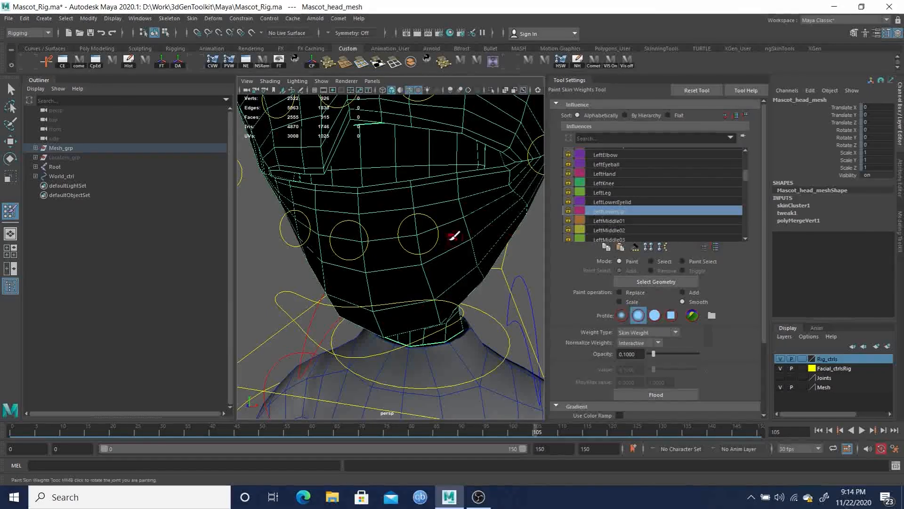
click(568, 211)
drag(746, 180, 746, 169)
click(569, 201)
drag(746, 173, 747, 178)
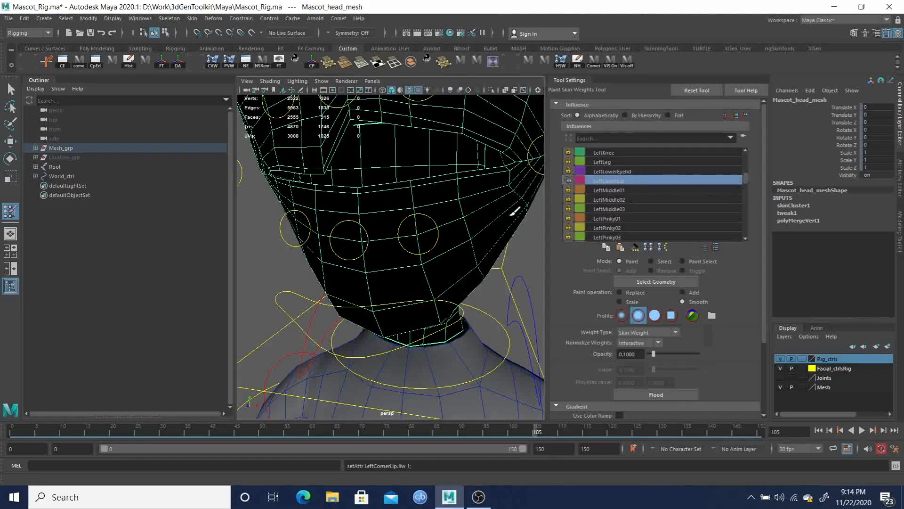
Switch to Add at opacity 1 and paint LeftLowerLip weights onto the lower lip
click(421, 237)
click(690, 292)
double_click(629, 353)
text(1)
key(Return)
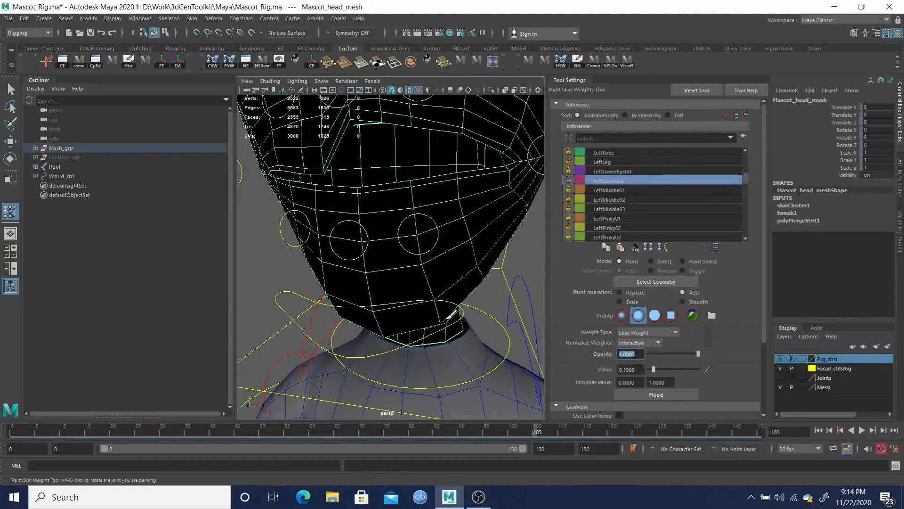
mouse_move(415, 235)
mouse_down()
mouse_move(415, 227)
mouse_move(428, 248)
mouse_move(415, 186)
mouse_move(430, 268)
mouse_move(417, 256)
mouse_move(412, 198)
mouse_move(415, 235)
mouse_move(428, 266)
mouse_up()
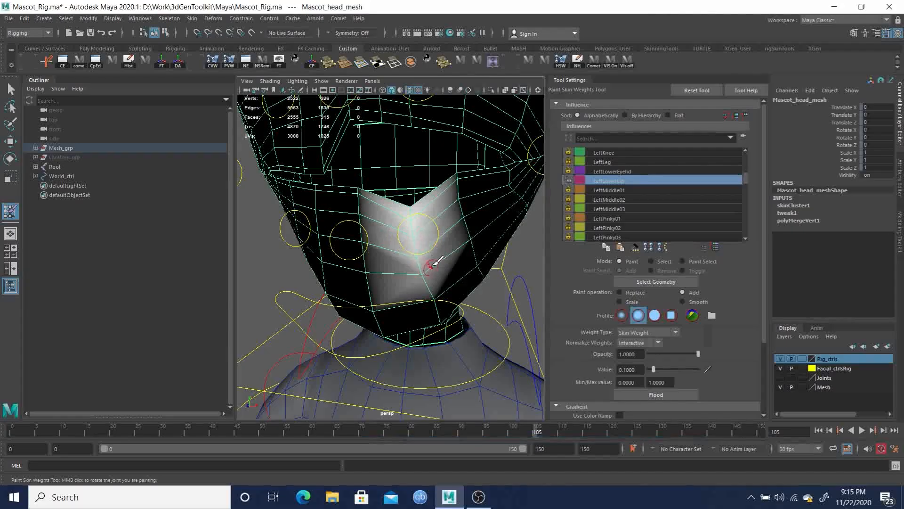
Continue painting LeftLowerLip weights across the left half of the lower lip
mouse_move(474, 226)
mouse_down()
mouse_move(478, 232)
mouse_move(471, 212)
mouse_move(466, 222)
mouse_move(466, 174)
mouse_move(462, 228)
mouse_move(473, 241)
mouse_move(450, 234)
mouse_move(470, 208)
mouse_move(458, 189)
mouse_up()
drag(411, 220, 411, 210)
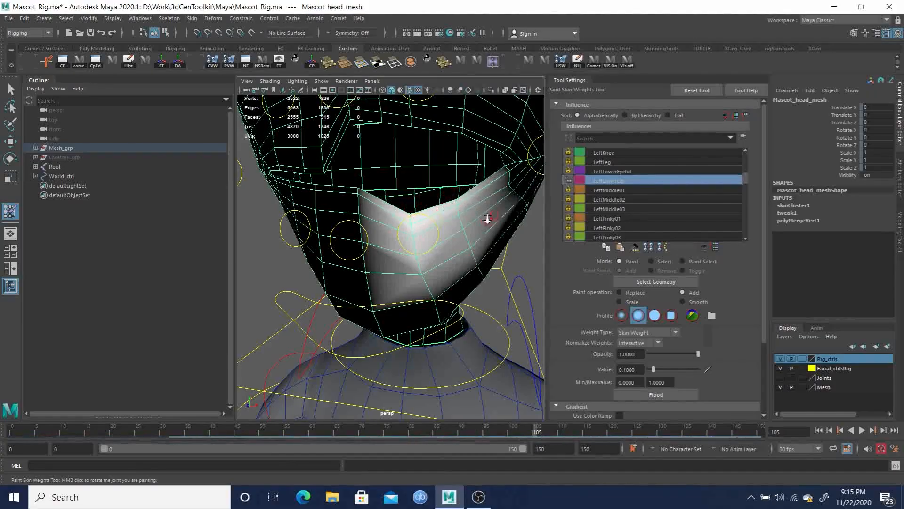
scroll(471, 209, down, 5)
mouse_move(444, 211)
alt+mouse_down()
mouse_move(421, 220)
mouse_move(461, 200)
mouse_move(465, 218)
alt+mouse_up()
scroll(462, 200, up, 3)
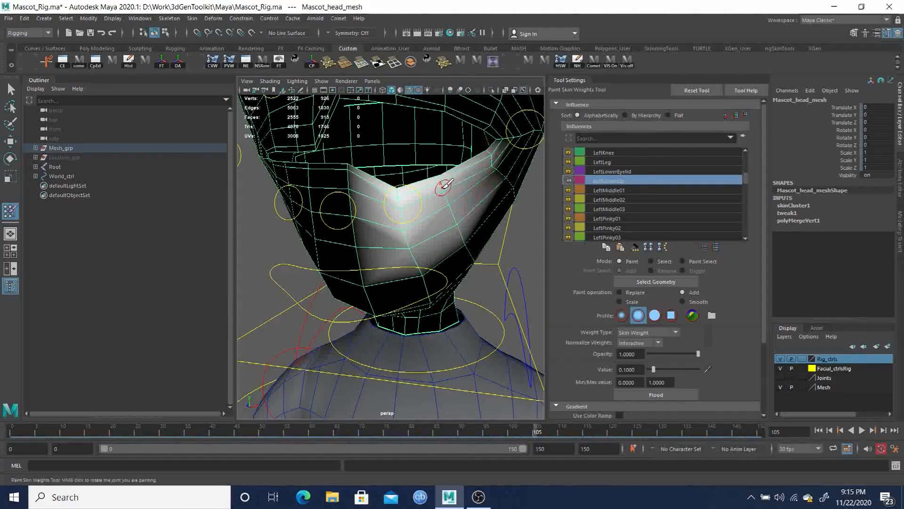
mouse_move(434, 198)
alt+mouse_down()
mouse_move(444, 185)
mouse_move(413, 183)
mouse_move(409, 207)
mouse_move(398, 142)
alt+mouse_up()
scroll(433, 185, up, 2)
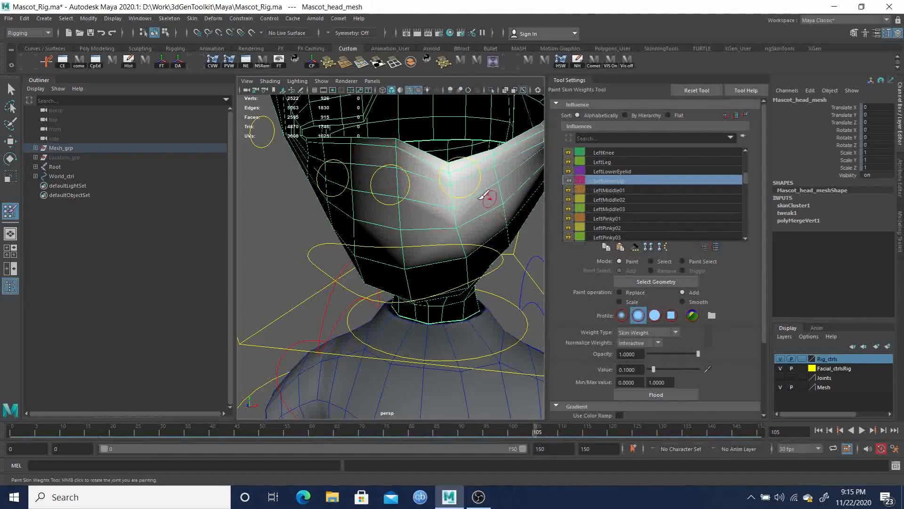
click(463, 220)
mouse_move(500, 182)
mouse_down()
mouse_move(509, 198)
mouse_move(490, 171)
mouse_move(502, 183)
mouse_up()
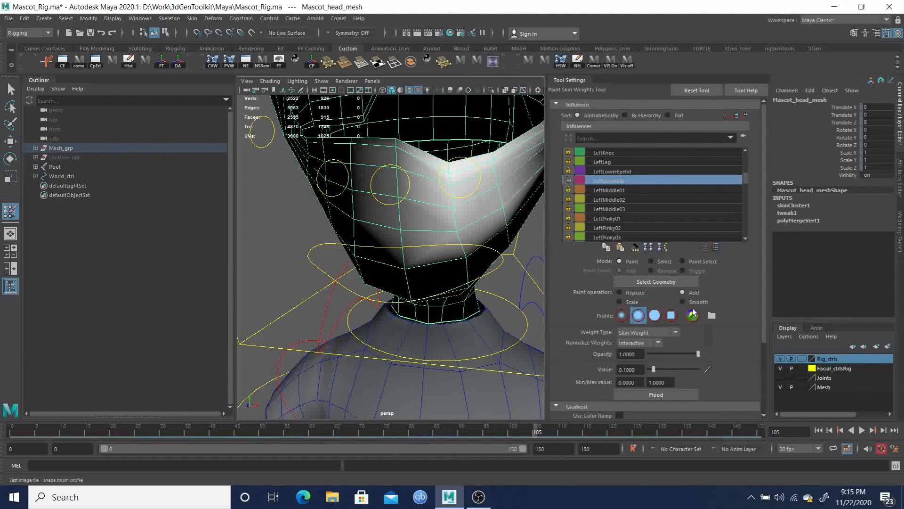
Smooth the LeftLowerLip weights by flooding with the Smooth operation at 0.1 opacity
click(693, 304)
text(0.1)
key(Return)
click(668, 394)
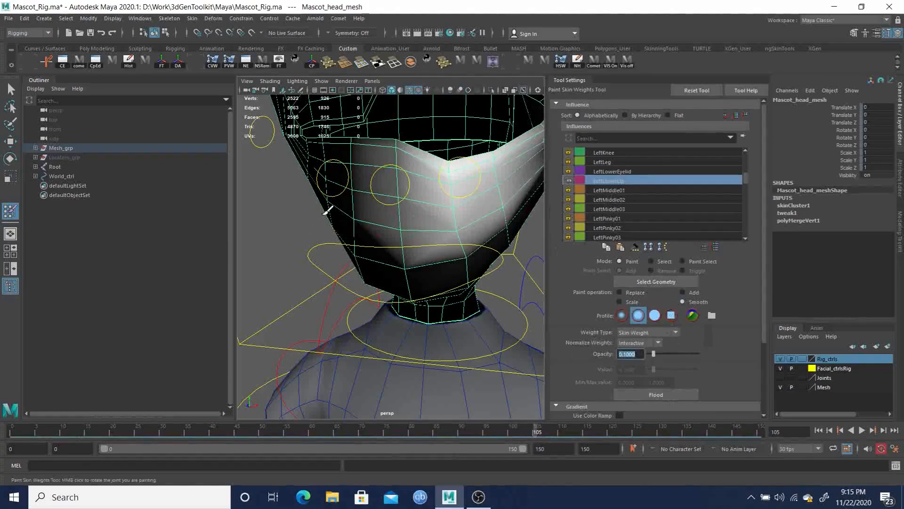
Lock the LeftLowerLip influence, then unlock and select the LowerLip influence
click(568, 181)
scroll(621, 219, down, 2)
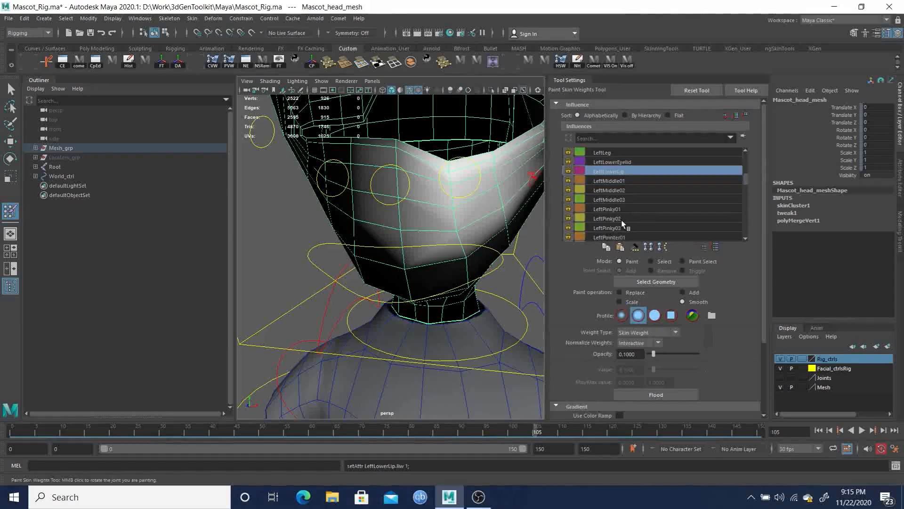
scroll(621, 220, down, 3)
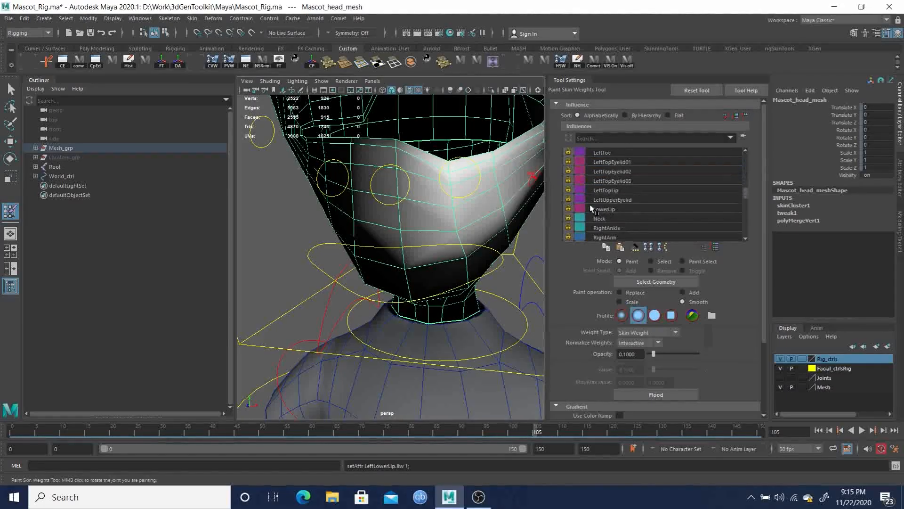
click(568, 208)
click(609, 208)
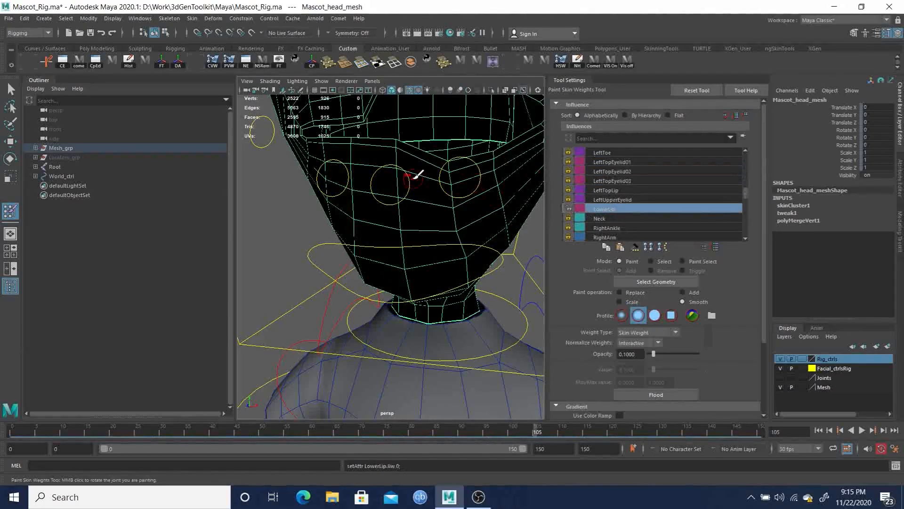
Switch to Add and paint LowerLip weights onto the centre of the lower lip
click(688, 292)
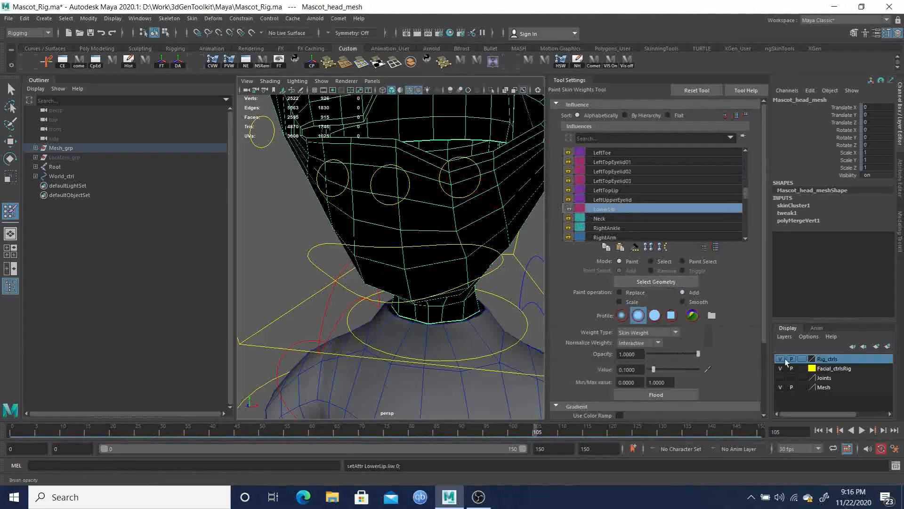
mouse_move(399, 209)
mouse_down()
mouse_move(403, 228)
mouse_move(394, 152)
mouse_up()
click(395, 154)
click(395, 160)
click(396, 169)
click(397, 179)
click(396, 183)
mouse_move(394, 183)
mouse_down()
mouse_move(404, 241)
mouse_move(397, 179)
mouse_up()
click(397, 174)
click(397, 174)
click(398, 203)
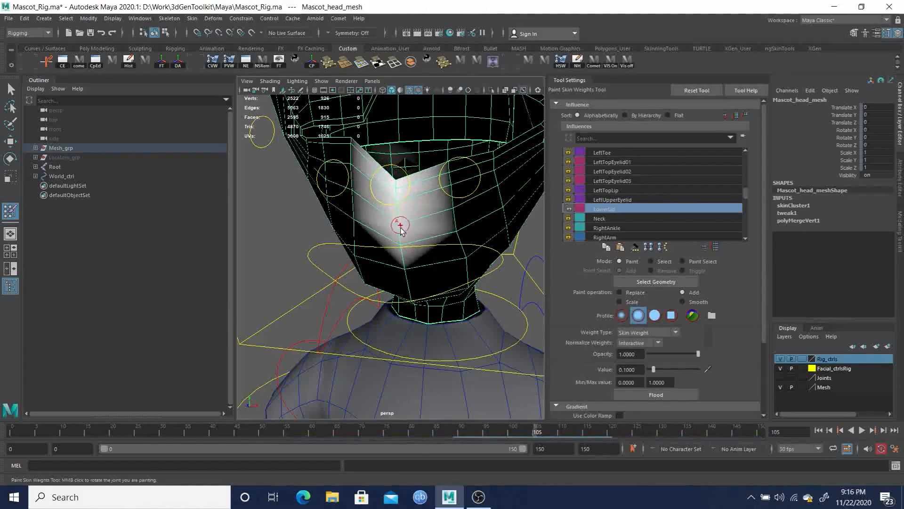
Continue painting LowerLip weights outward across the lower lip and chin
mouse_move(417, 228)
mouse_down()
mouse_move(460, 232)
mouse_move(447, 173)
mouse_up()
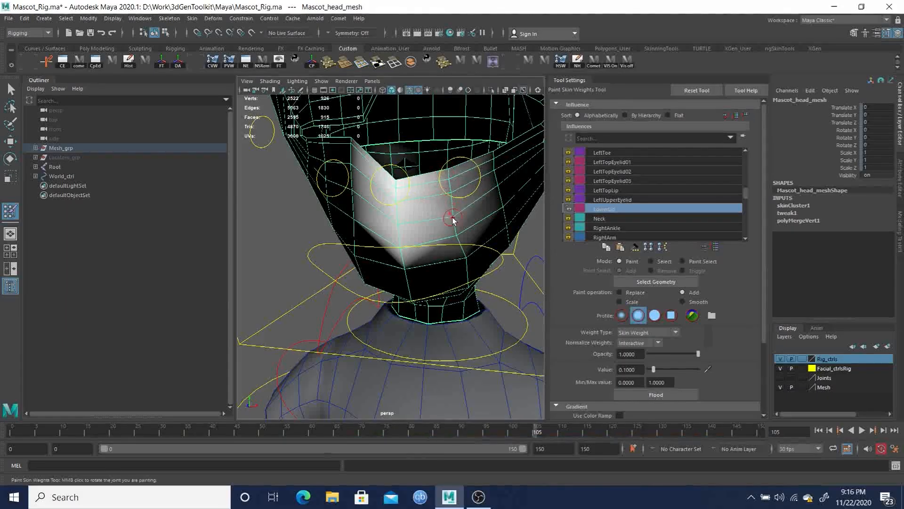
mouse_move(443, 254)
alt+mouse_down()
mouse_move(397, 256)
mouse_move(446, 251)
alt+mouse_up()
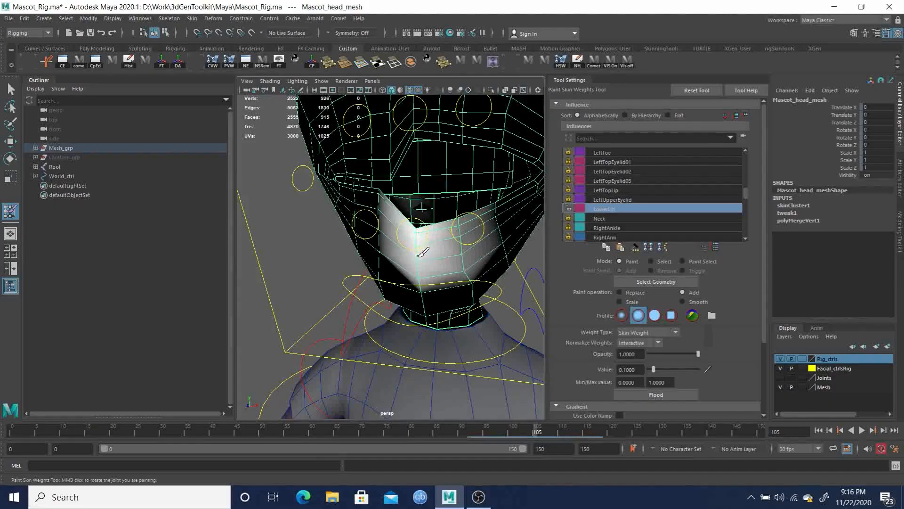
mouse_move(427, 270)
alt+mouse_down()
mouse_move(437, 276)
mouse_move(429, 273)
mouse_move(438, 257)
mouse_move(415, 242)
mouse_move(429, 264)
mouse_move(424, 226)
mouse_move(448, 256)
mouse_move(414, 264)
mouse_move(495, 247)
alt+mouse_up()
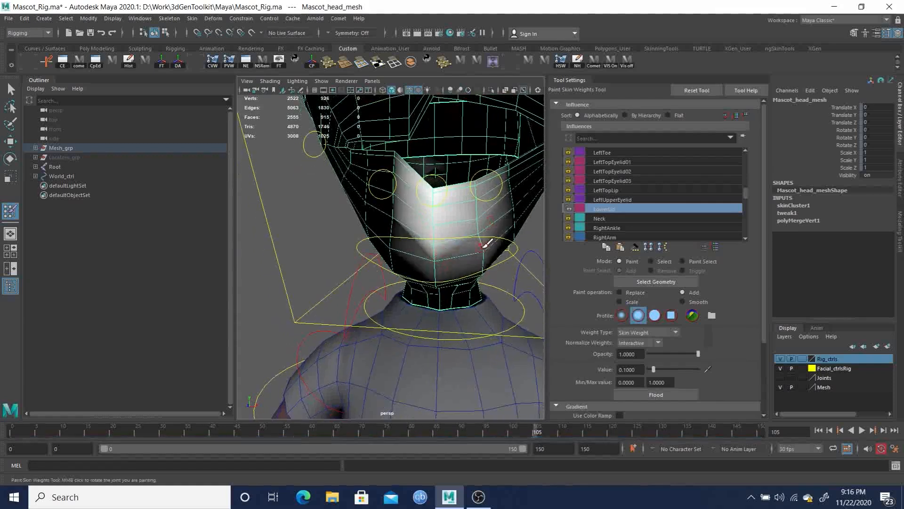
Smooth the LowerLip weights by flooding with the Smooth operation at 0.1 opacity
click(683, 301)
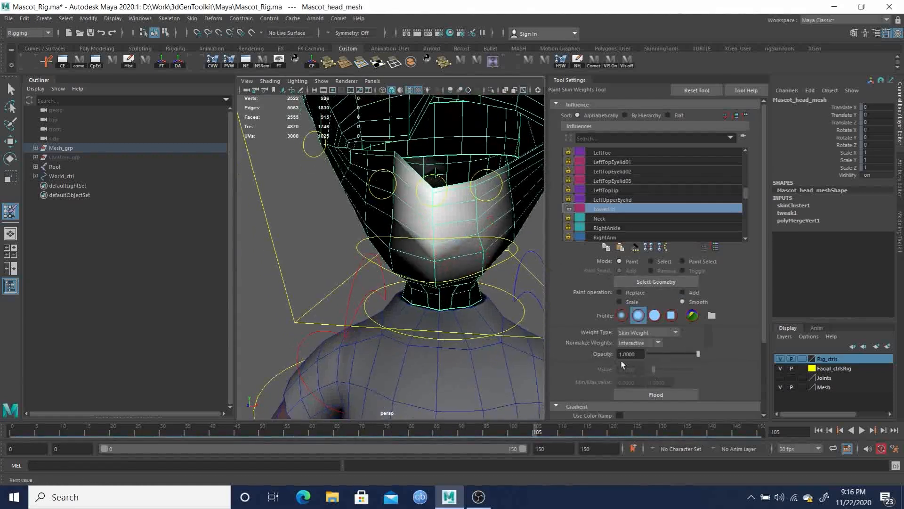
drag(640, 354, 553, 352)
text(.1)
key(Return)
click(665, 394)
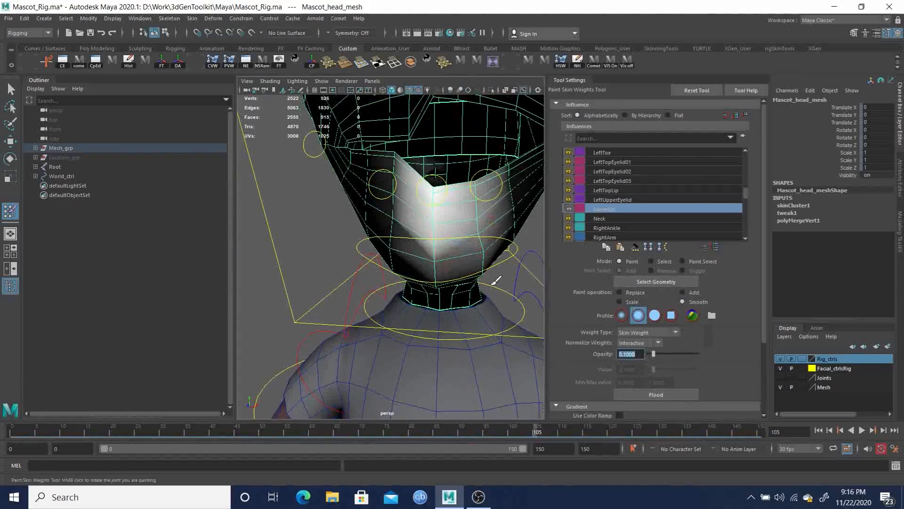
Lock every influence except LowerLip using Lock Inverse Selection
mouse_move(456, 231)
alt+mouse_down()
mouse_move(430, 226)
mouse_move(448, 242)
mouse_move(450, 226)
mouse_move(430, 210)
mouse_move(505, 216)
alt+mouse_up()
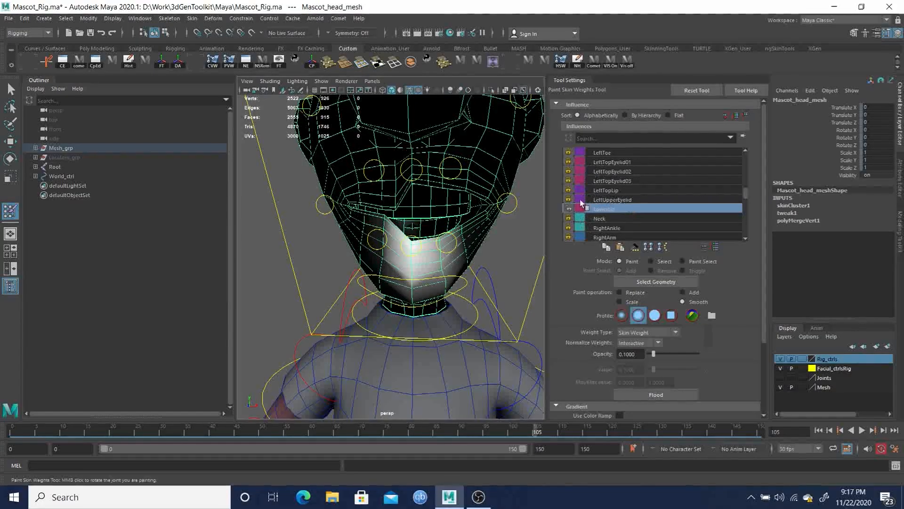
right_click(603, 208)
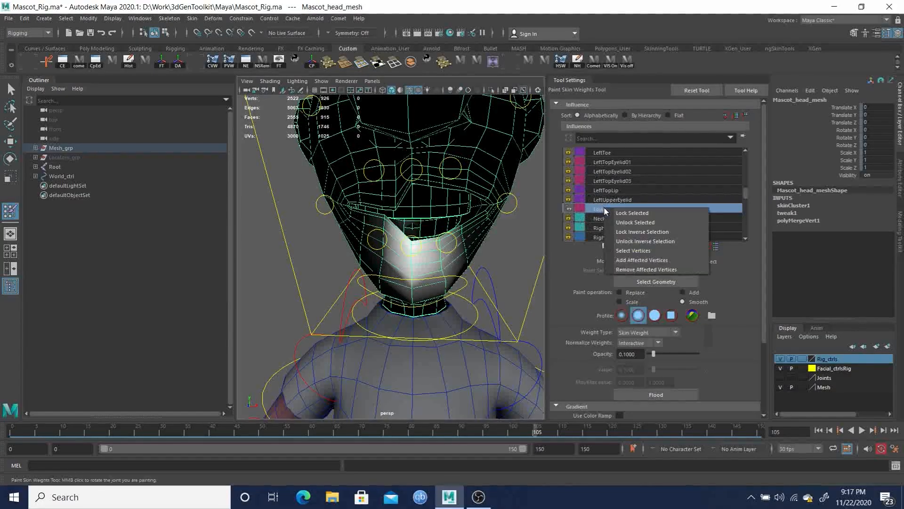
click(651, 232)
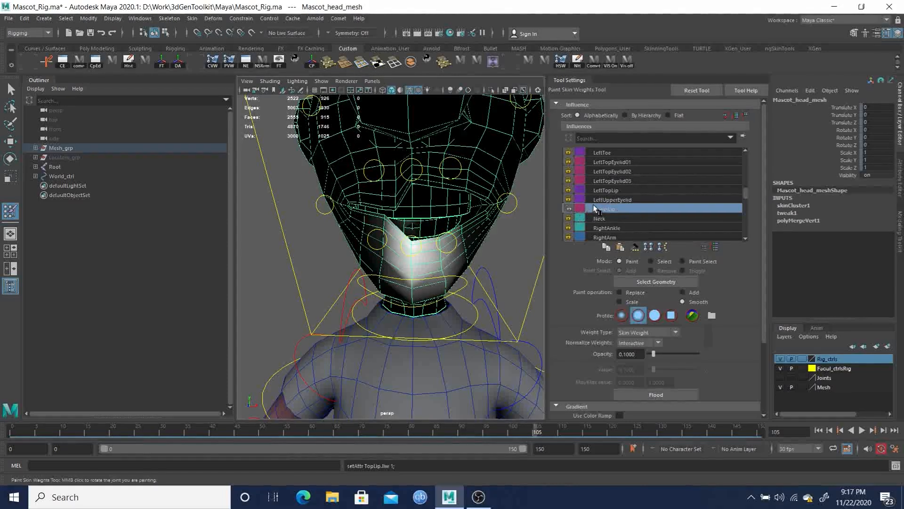
Sort the influence list by hierarchy and unlock the Head, LeftCornerLip, LeftLowerLip and RightLowerLip influences
click(627, 115)
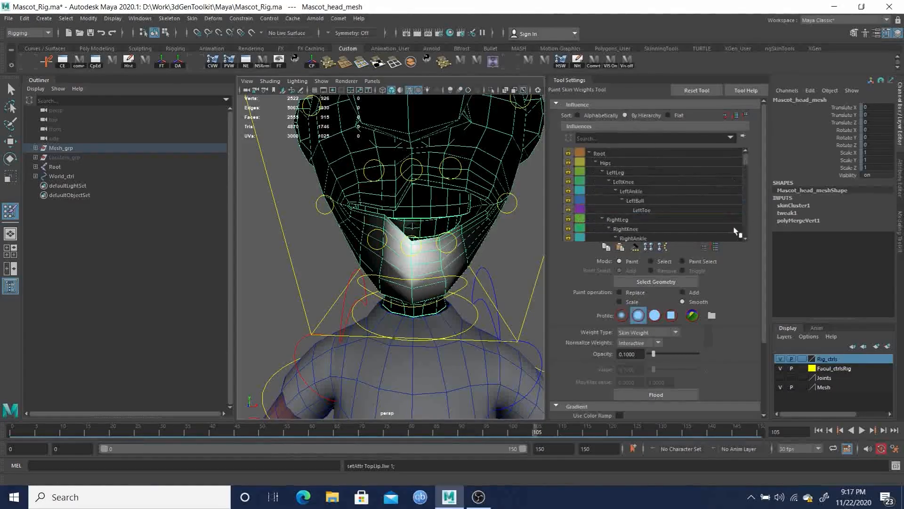
click(703, 247)
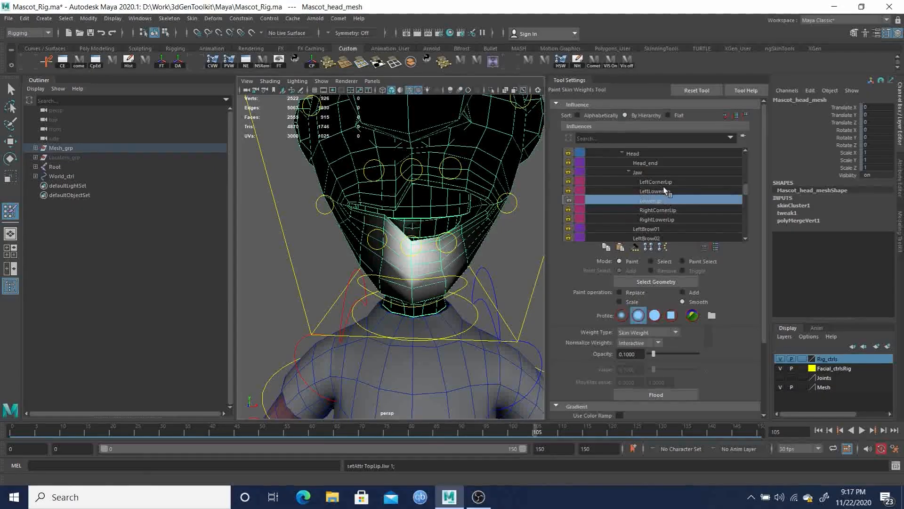
scroll(664, 187, up, 1)
click(568, 162)
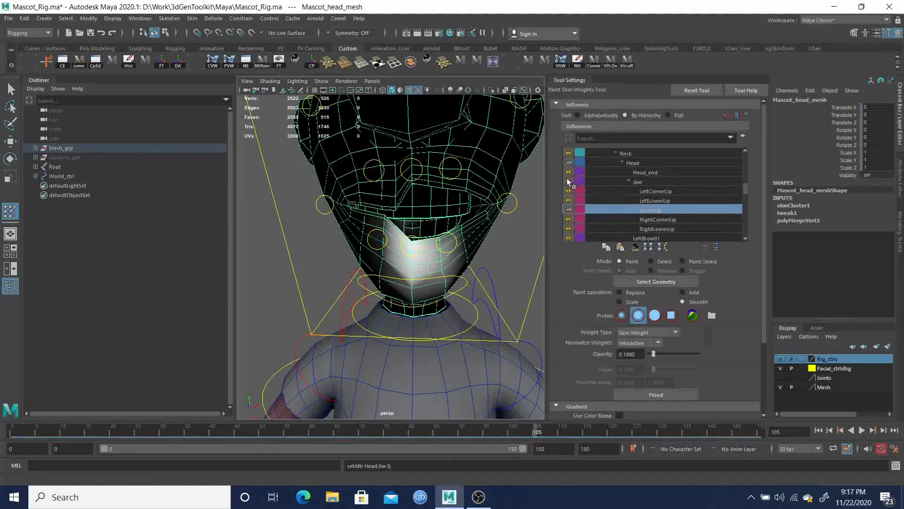
click(568, 190)
click(569, 199)
click(568, 228)
Unlock the LeftTopLip influence further down the hierarchy list
scroll(661, 220, down, 2)
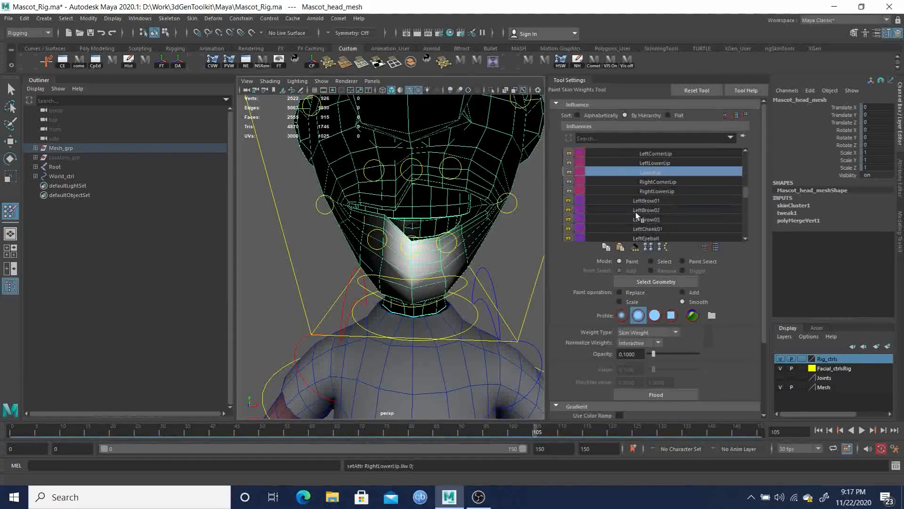
scroll(663, 214, down, 1)
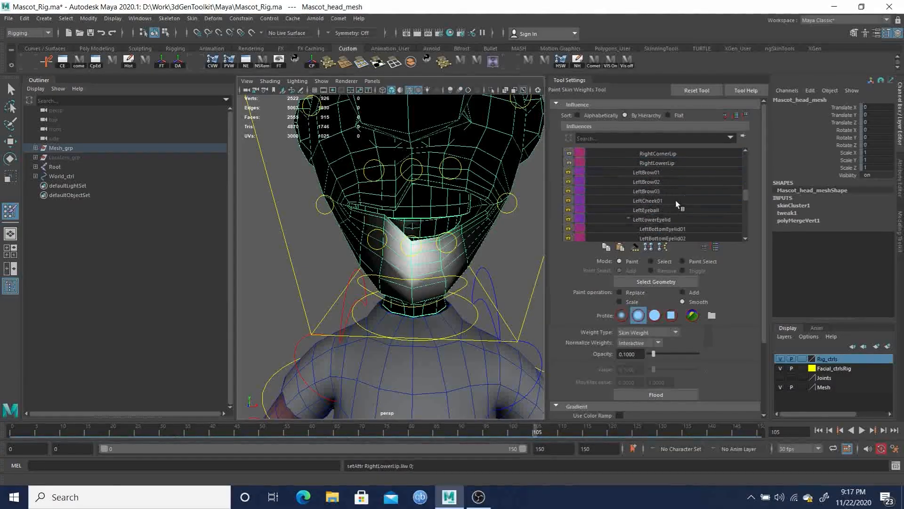
drag(749, 196, 749, 201)
click(568, 206)
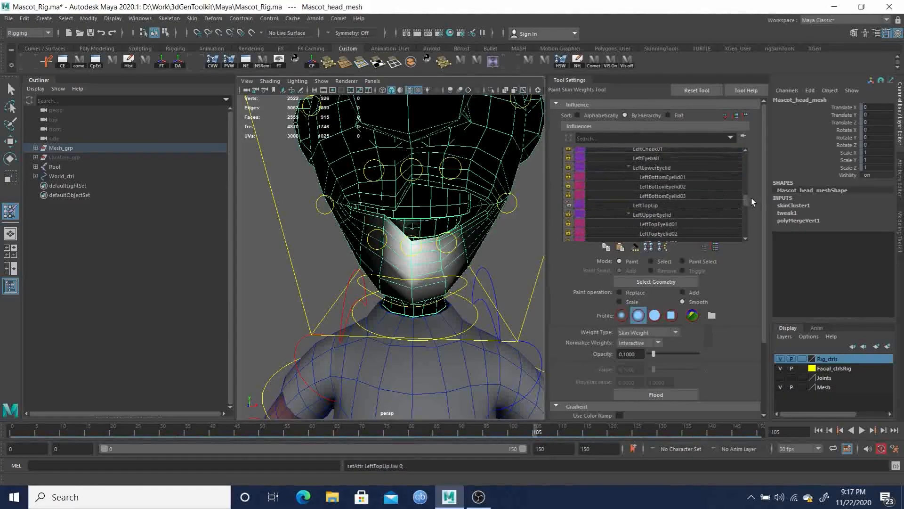
drag(749, 198, 748, 204)
scroll(666, 191, up, 1)
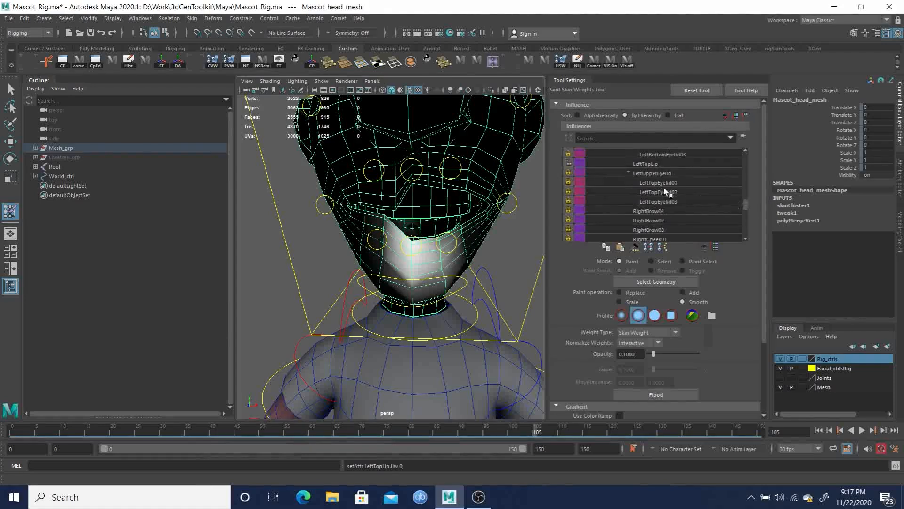
Filter the influence list by *Lip and unlock the TopLip influence
click(620, 138)
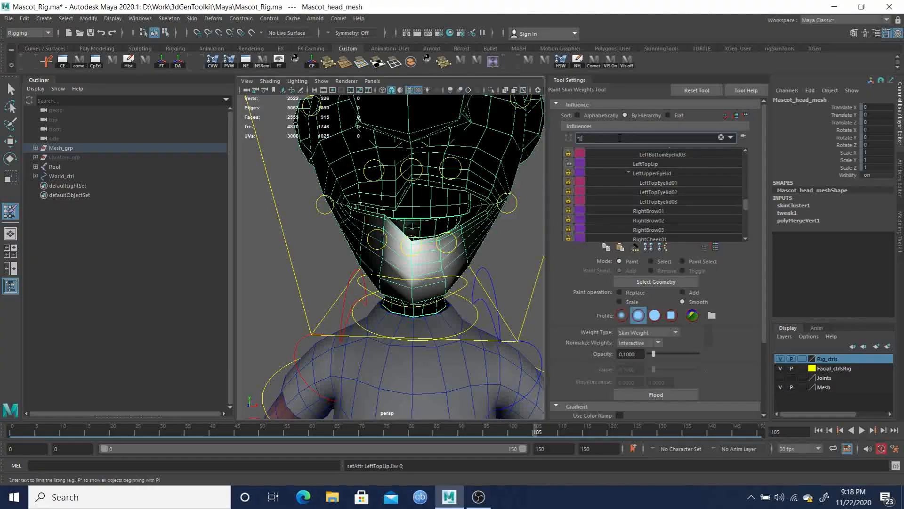
key(Return)
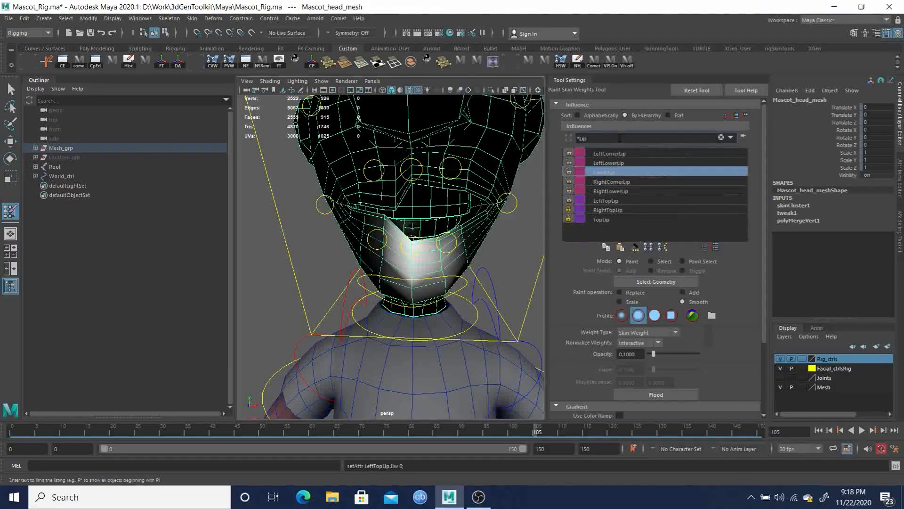
click(569, 218)
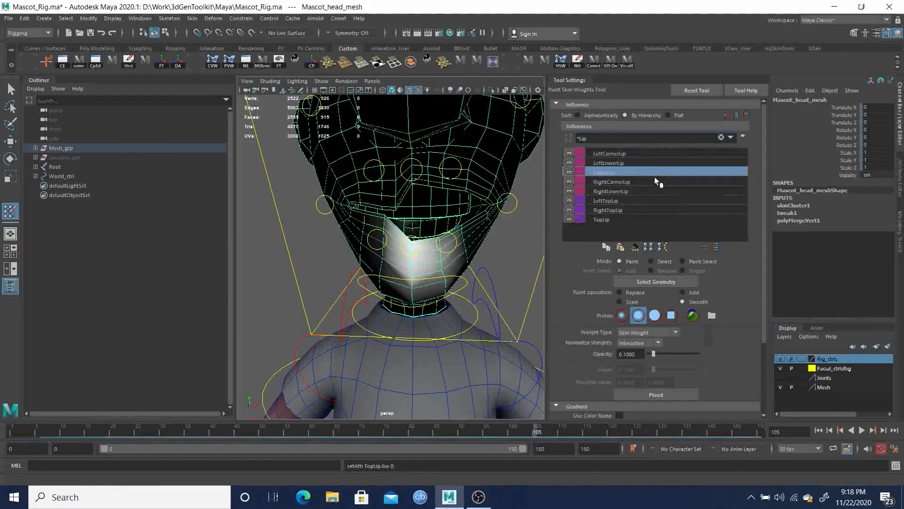
Filter the influence list for Head, then clear the filter to show all influences again
click(598, 138)
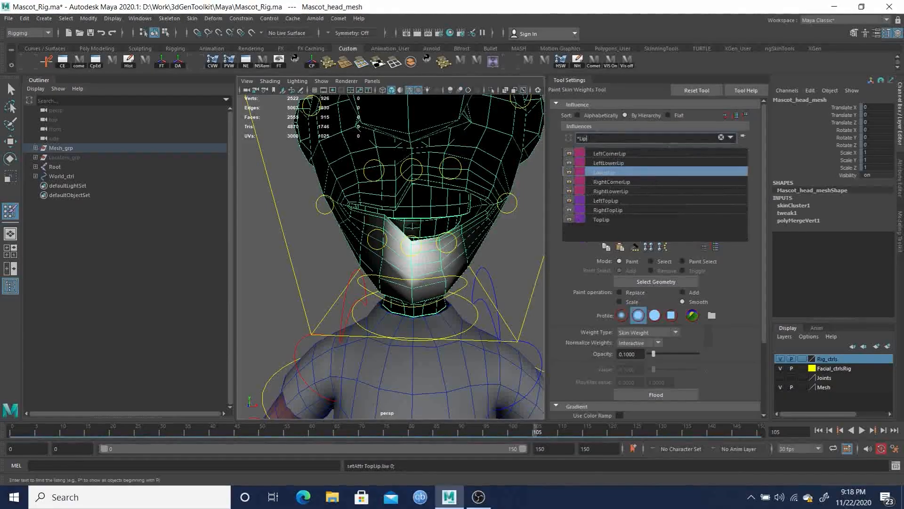
text(Head)
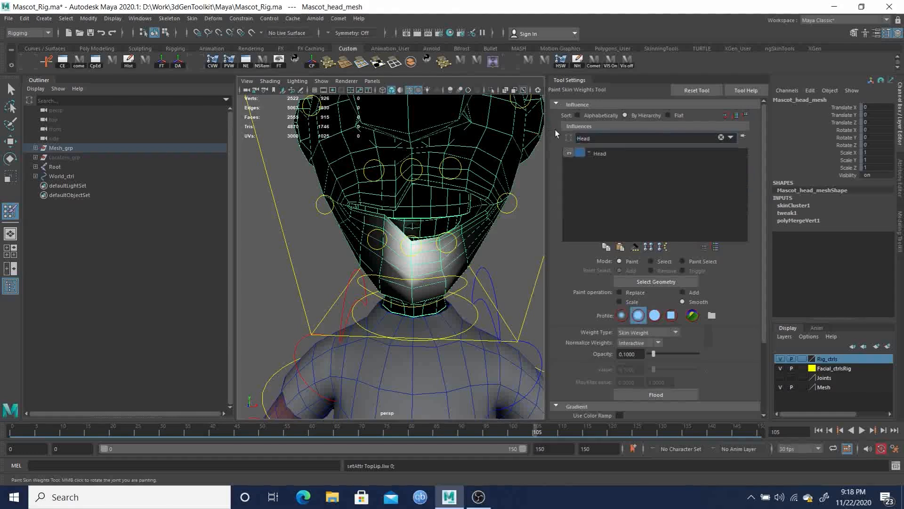
key(Return)
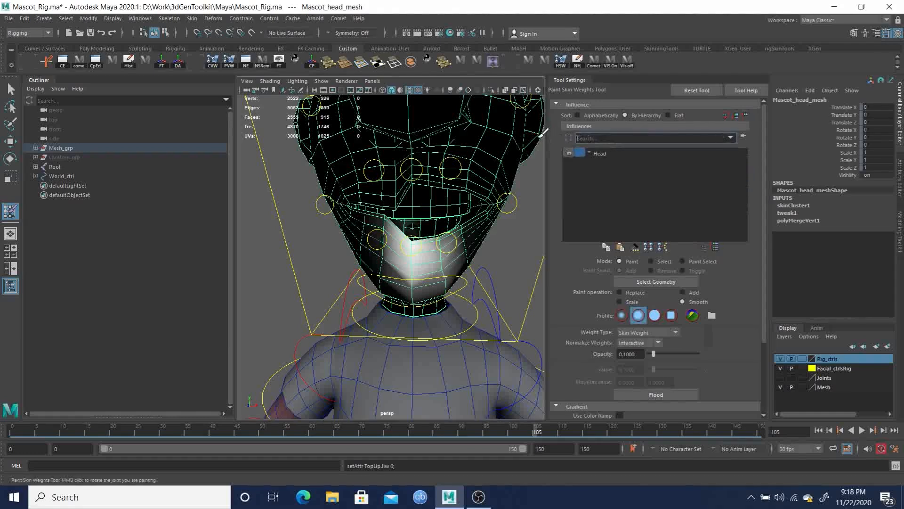
key(Return)
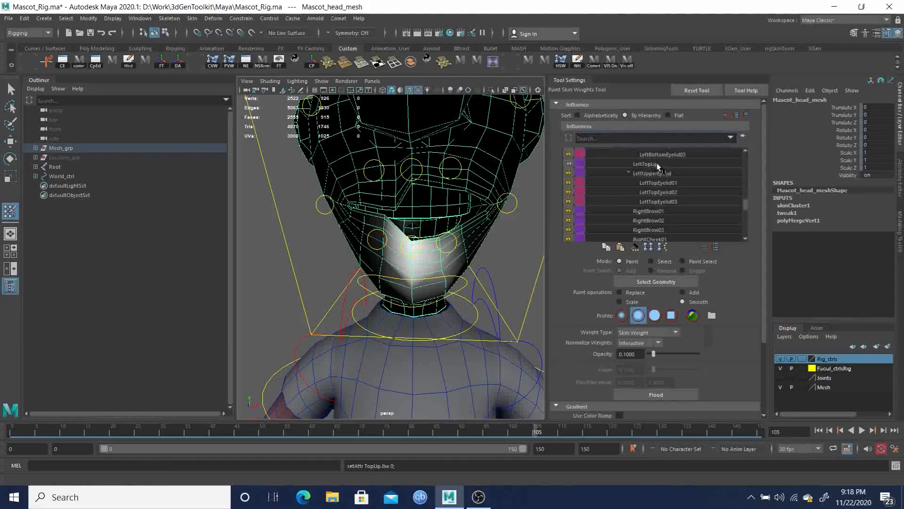
mouse_move(746, 202)
mouse_down()
mouse_move(747, 213)
mouse_move(748, 196)
mouse_up()
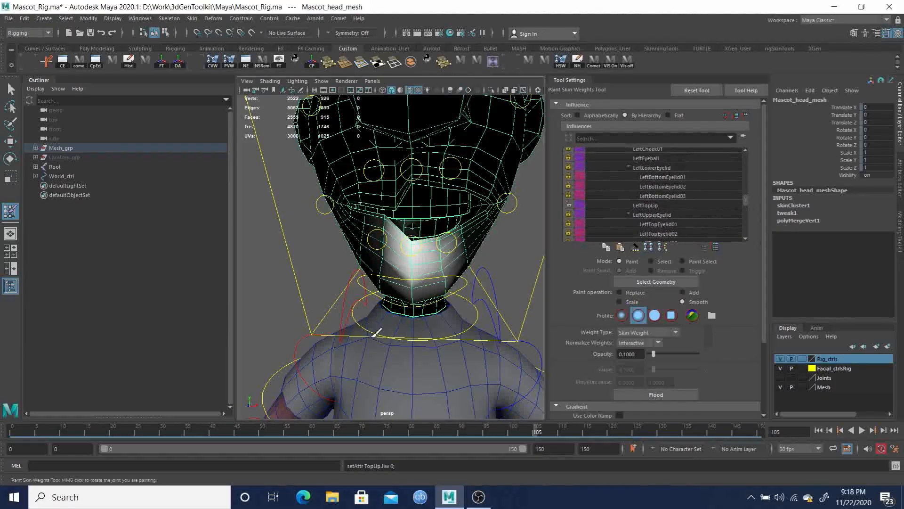
Mirror the head mesh's skin weights at frame 0, then return to frame 105
drag(532, 430, 6, 410)
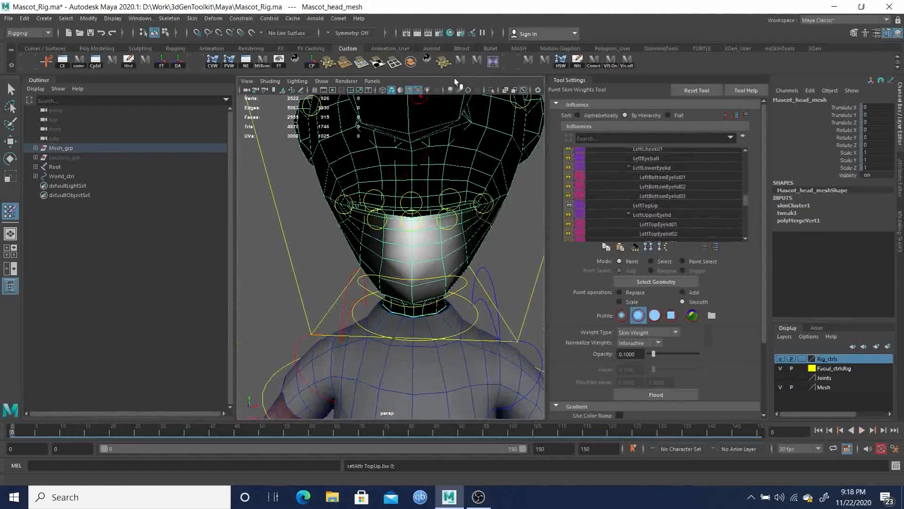
click(494, 62)
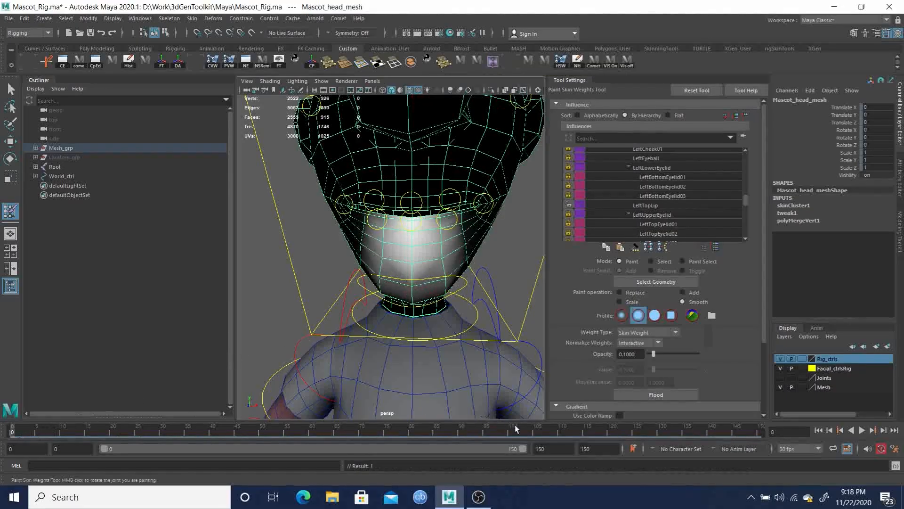
drag(512, 432, 537, 437)
Select the vertex loop along the upper lip's inner edge, then return to the Paint Skin Weights tool
alt+drag(418, 276, 377, 245)
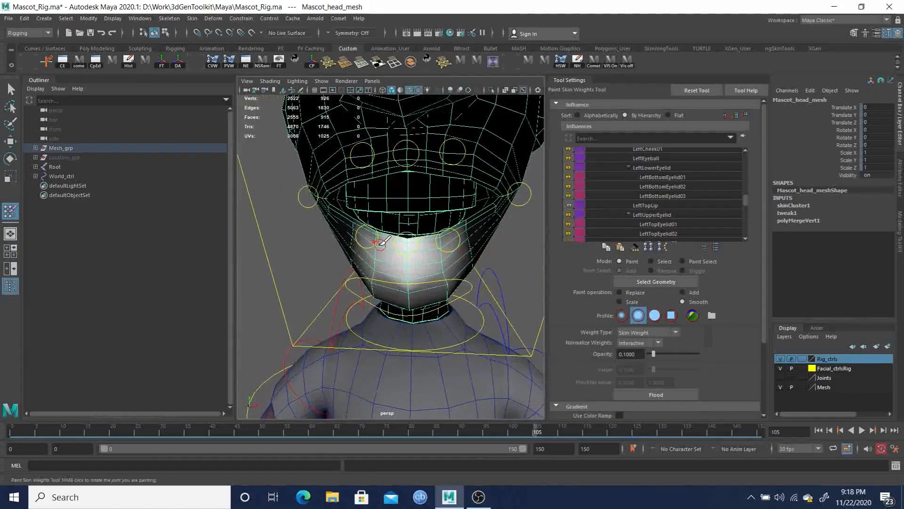
key(q)
alt+middle_drag(417, 202, 370, 184)
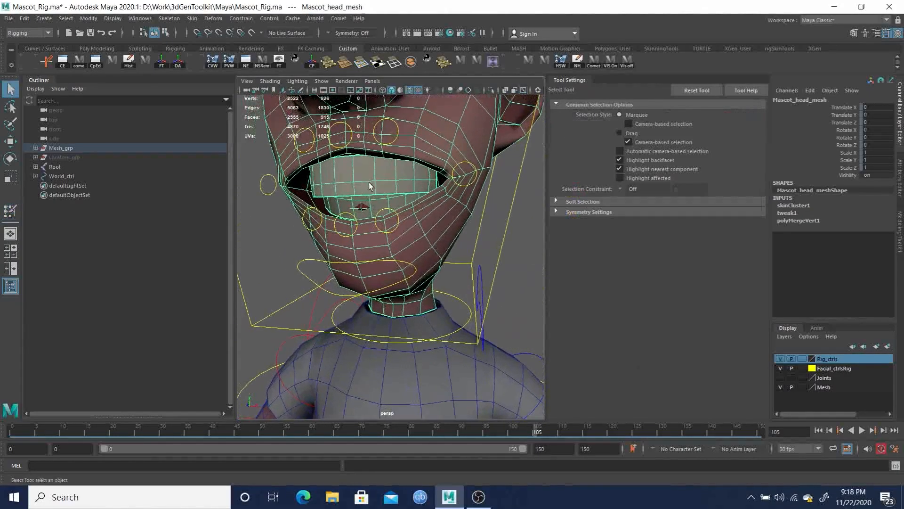
scroll(378, 182, up, 3)
alt+drag(378, 152, 400, 165)
right_click(420, 165)
click(377, 164)
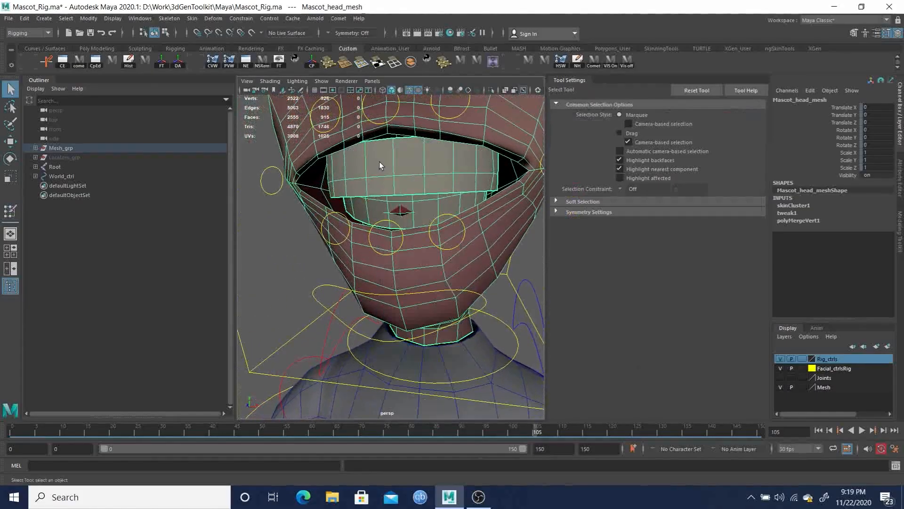
double_click(425, 175)
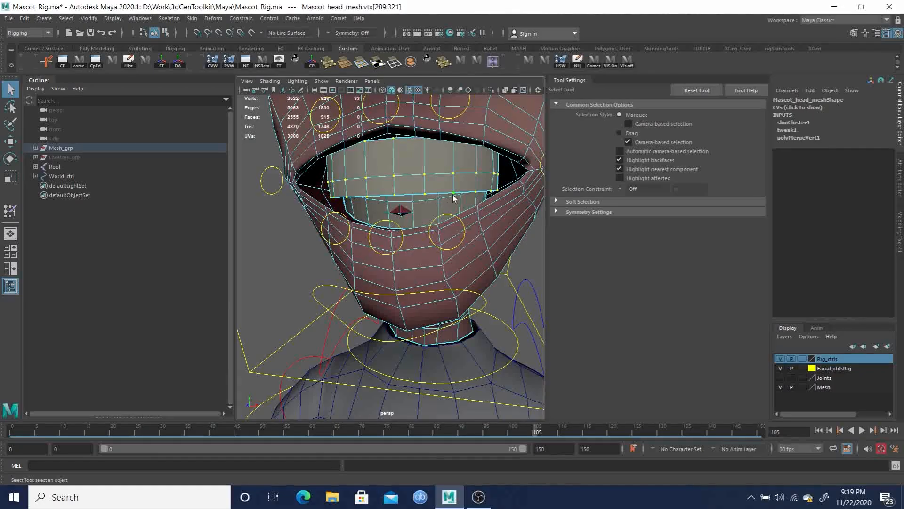
scroll(438, 190, down, 4)
mouse_move(438, 190)
alt+mouse_down()
mouse_move(395, 173)
mouse_move(466, 192)
mouse_move(425, 191)
alt+mouse_up()
scroll(439, 208, up, 5)
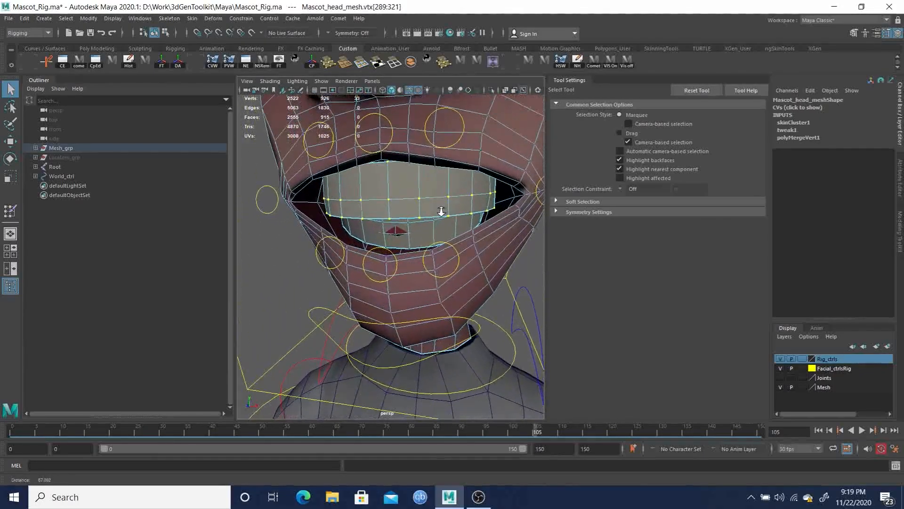
right_drag(425, 182, 426, 372)
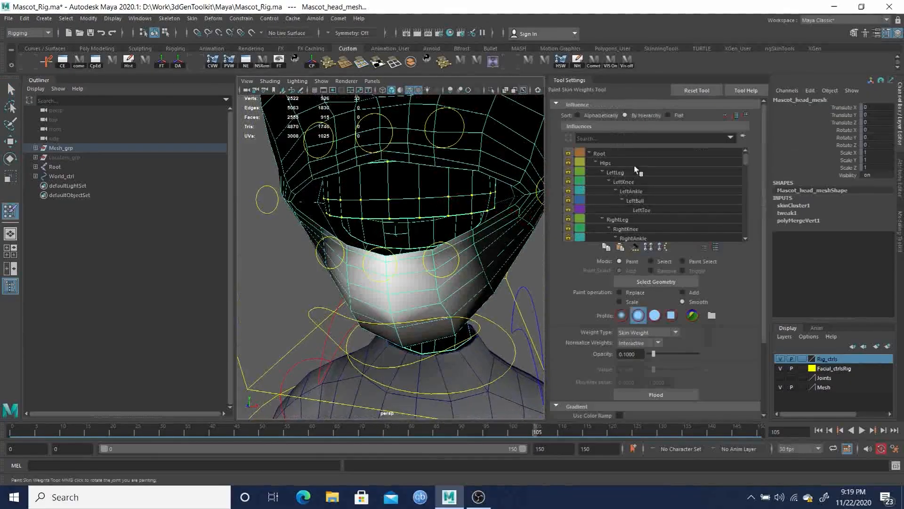
Filter influences by *Lip, select all lip influences from LeftCornerLip to TopLip, and lock them
click(616, 138)
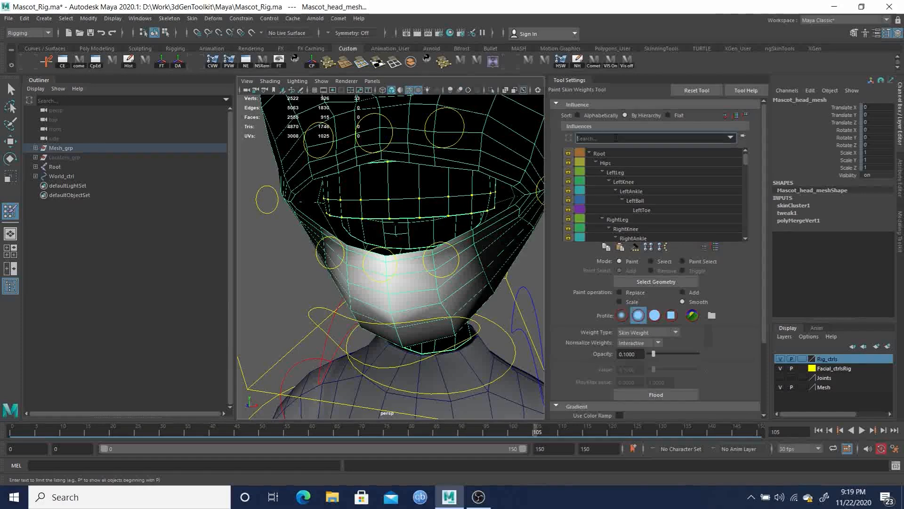
text(*Lip)
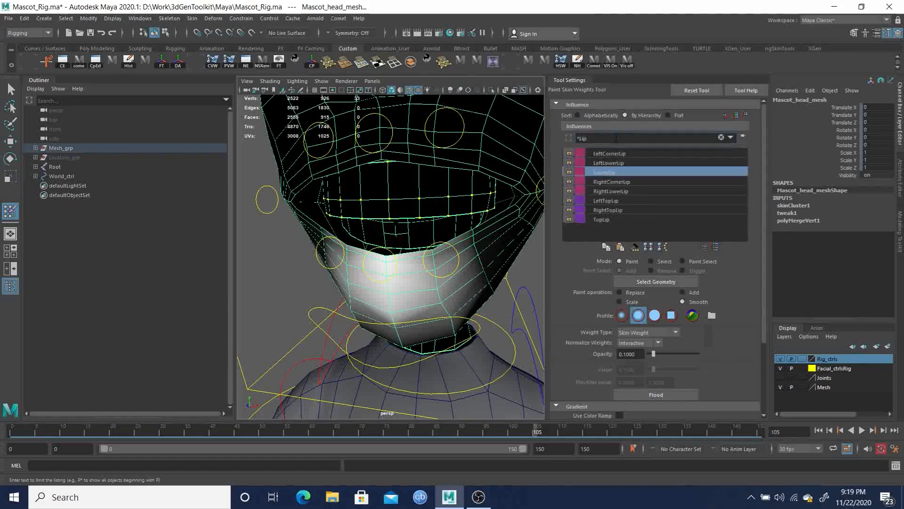
click(568, 153)
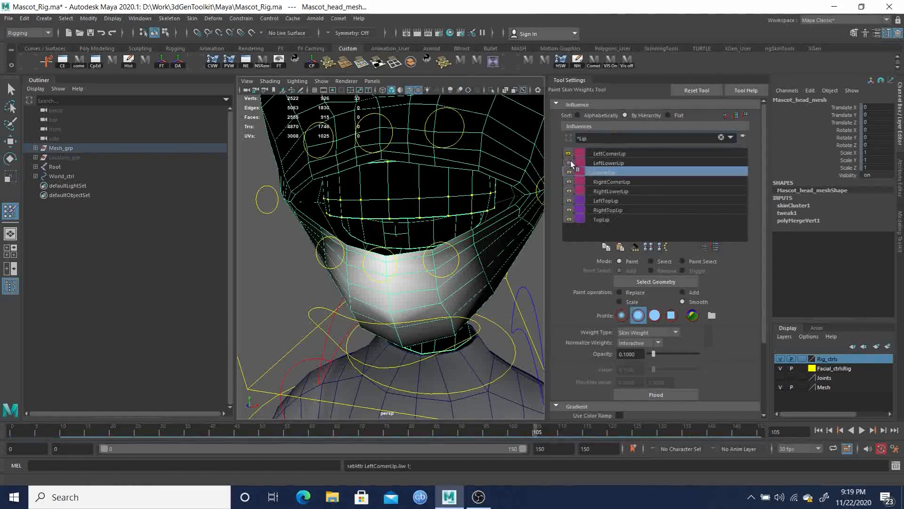
click(570, 162)
click(604, 154)
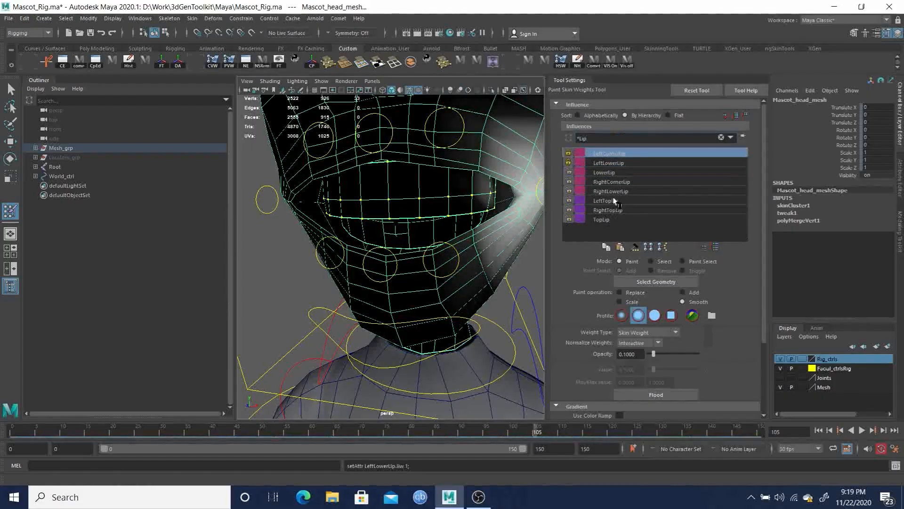
shift+click(604, 221)
right_click(604, 222)
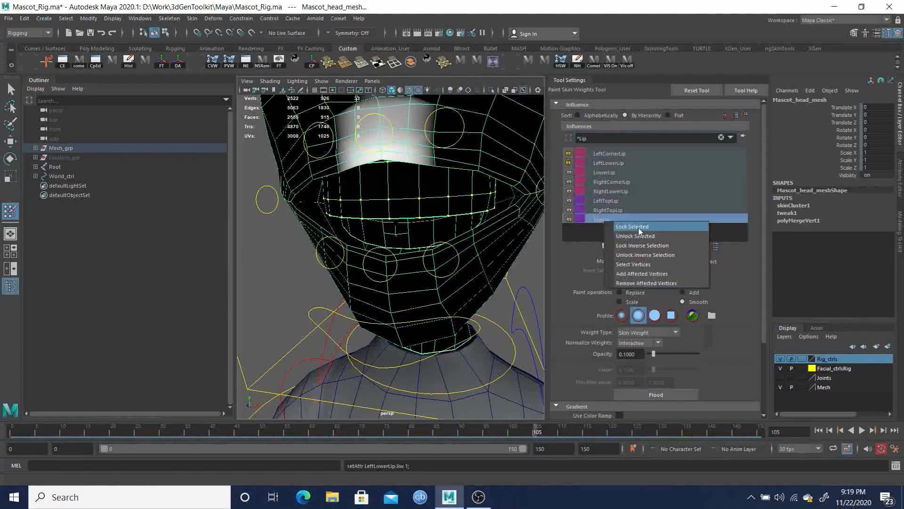
click(626, 227)
Clear the influence filter and select the Head influence for painting
double_click(602, 138)
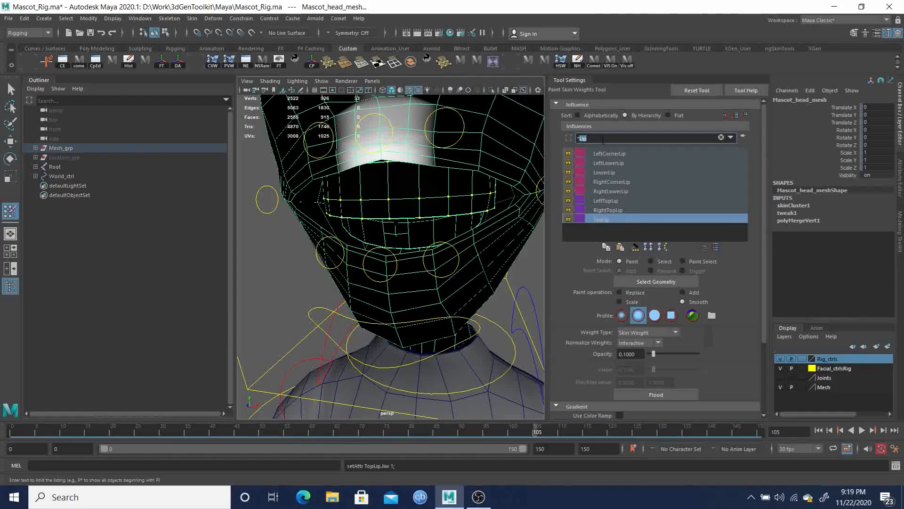
text(head)
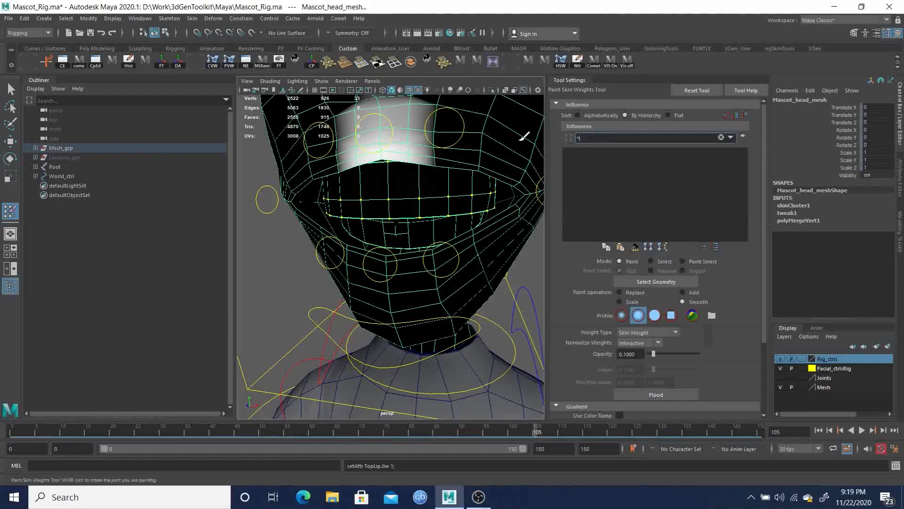
scroll(649, 204, down, 6)
scroll(660, 205, down, 6)
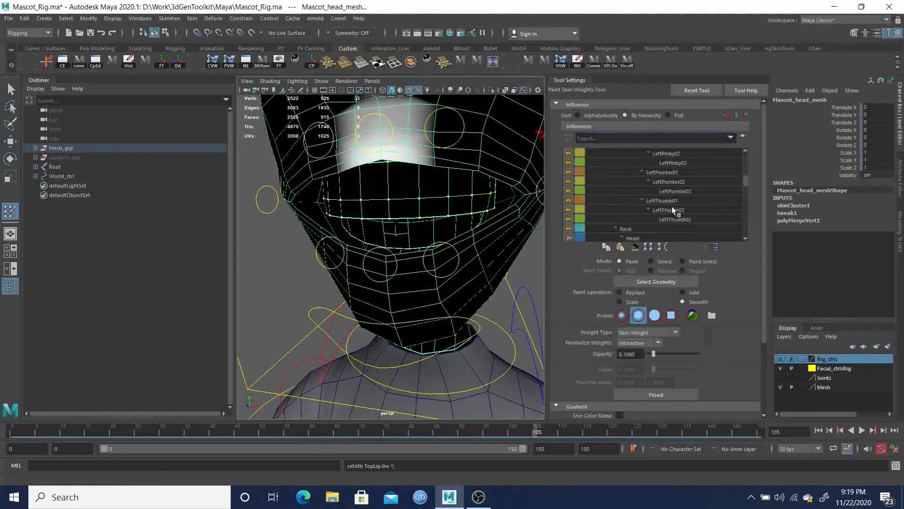
click(636, 183)
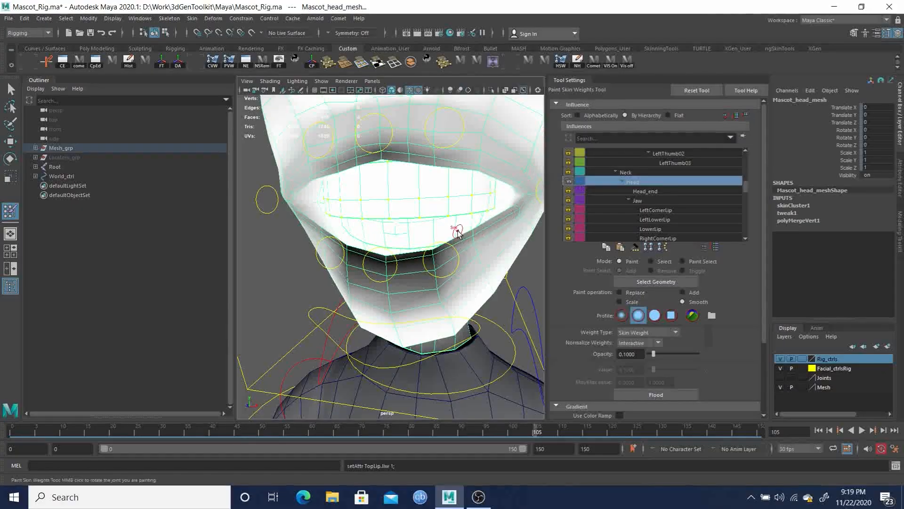
Set the paint operation to Replace with opacity 1.0
scroll(453, 215, down, 3)
mouse_move(438, 211)
alt+mouse_down()
mouse_move(448, 208)
mouse_move(445, 197)
alt+mouse_up()
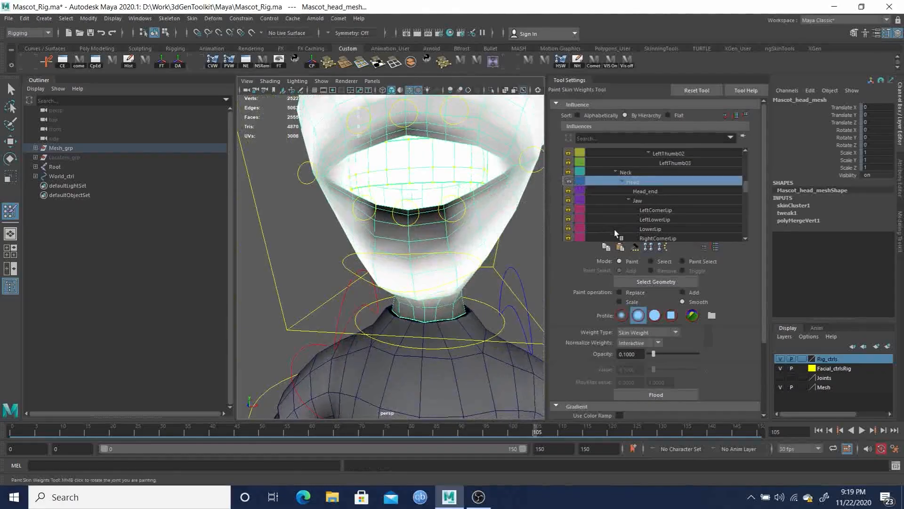
click(636, 293)
drag(654, 354, 678, 354)
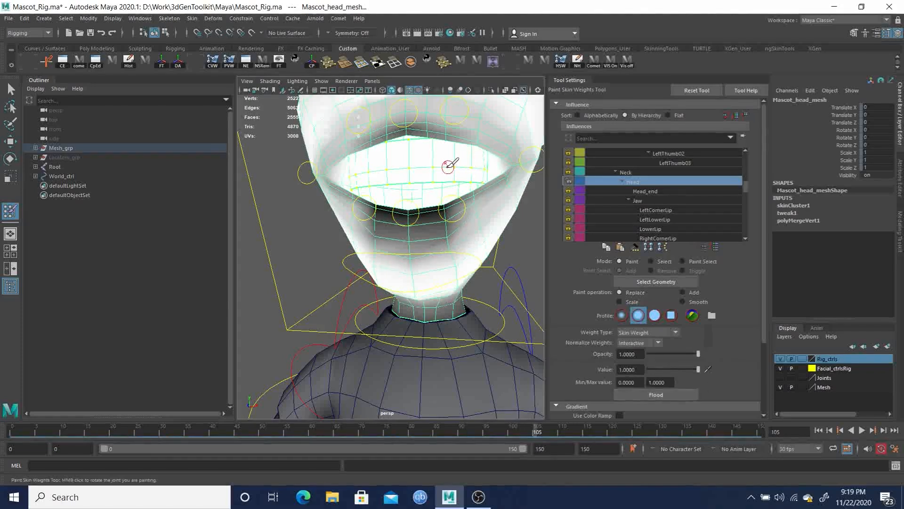
scroll(418, 176, up, 4)
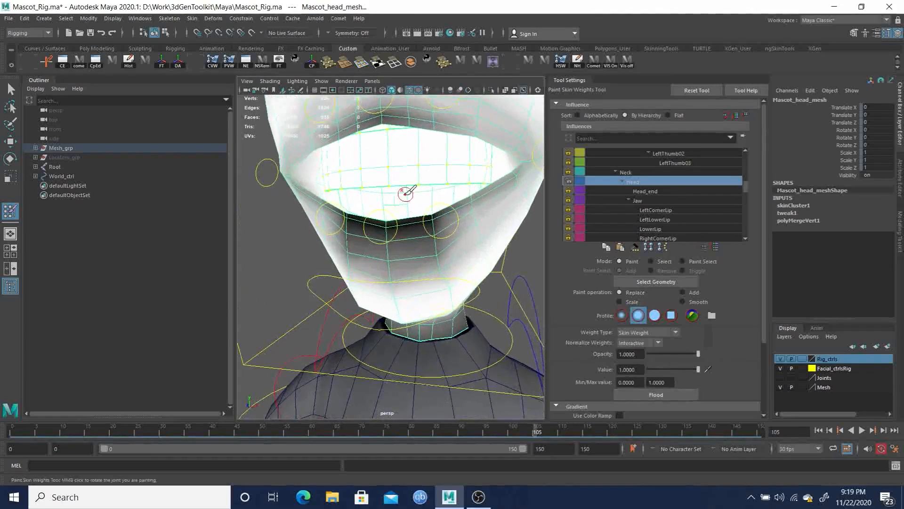
Select the vertex loop along the lower lip's inner edge and return to the Paint Skin Weights tool
key(q)
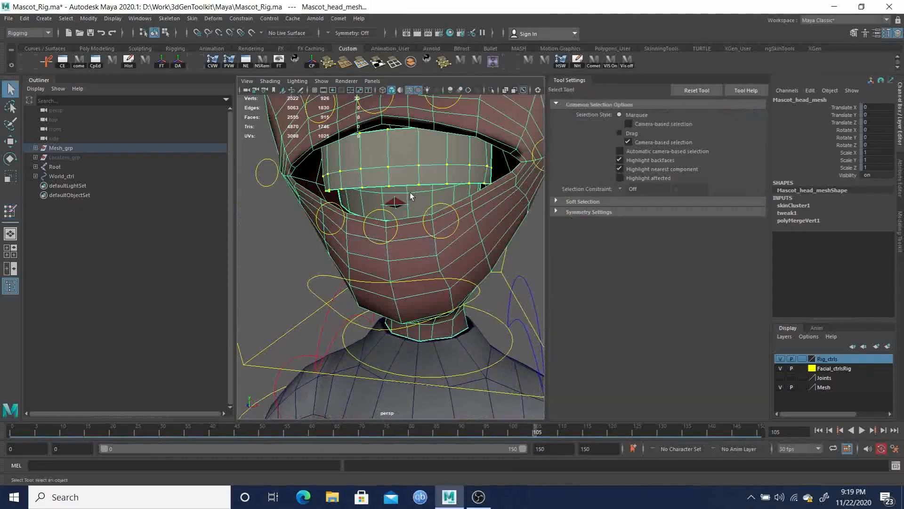
right_click(409, 197)
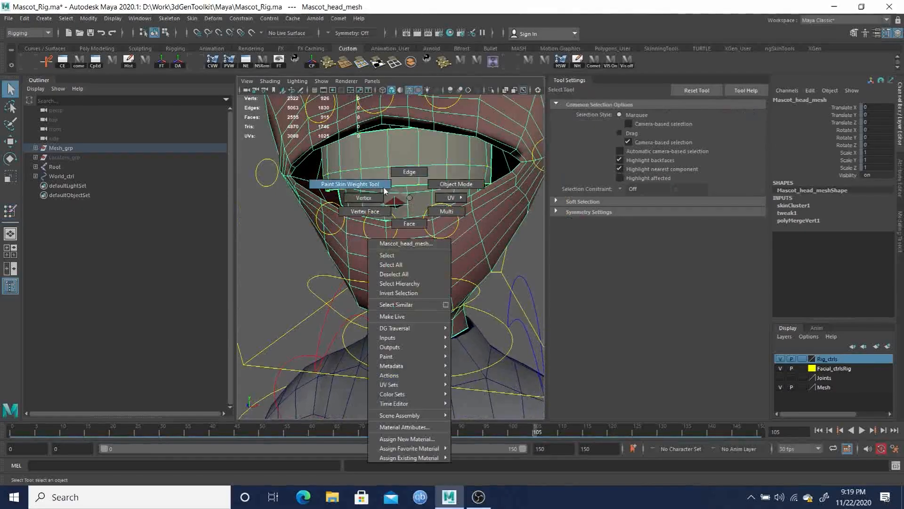
click(416, 219)
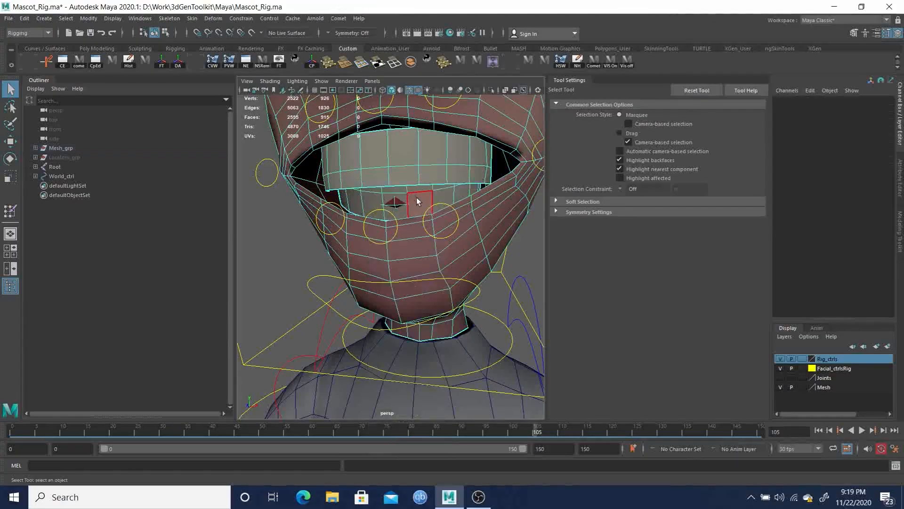
double_click(417, 196)
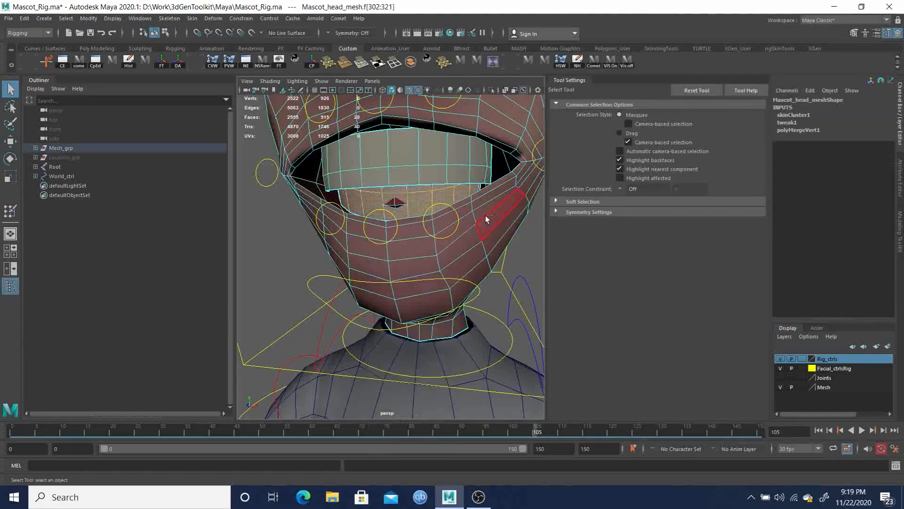
key(F9)
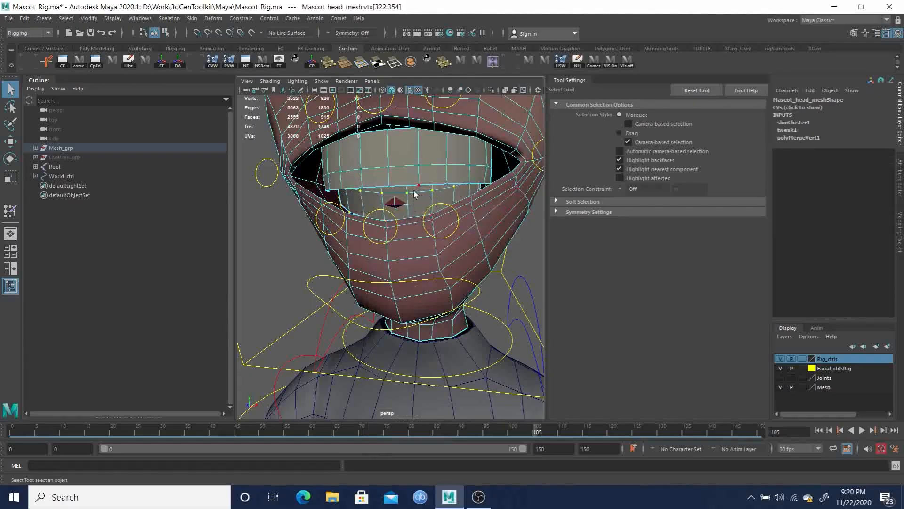
shift+double_click(395, 203)
alt+drag(435, 224, 417, 210)
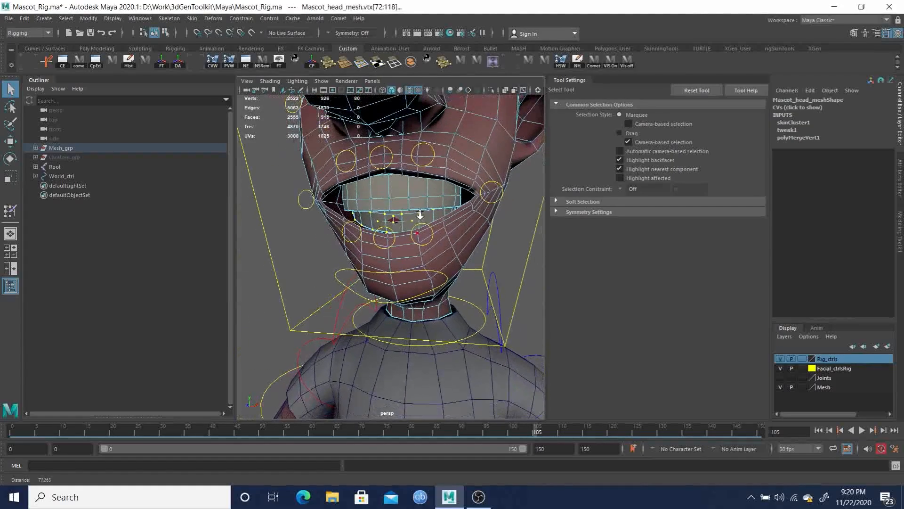
right_drag(423, 204, 367, 191)
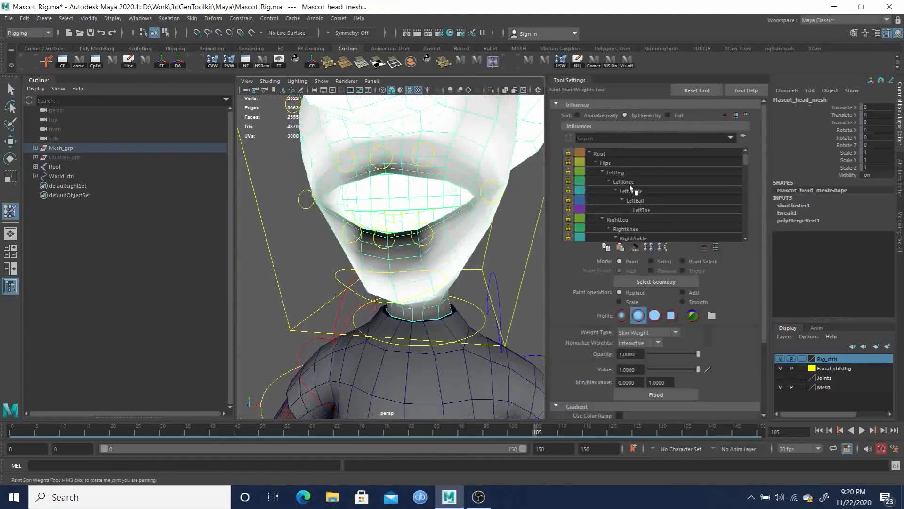
Filter the influence list by *Jaw
click(616, 139)
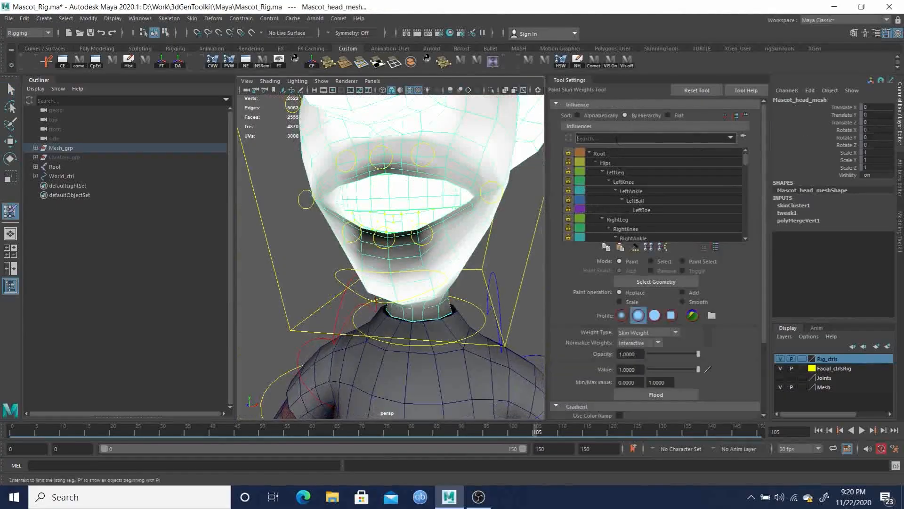
text(*jaw)
key(BackSpace)
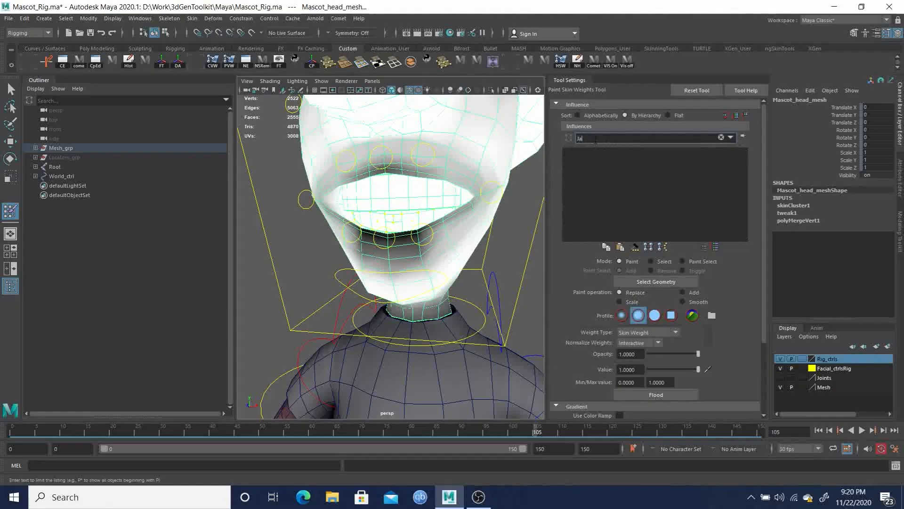
key(Return)
click(595, 139)
key(Return)
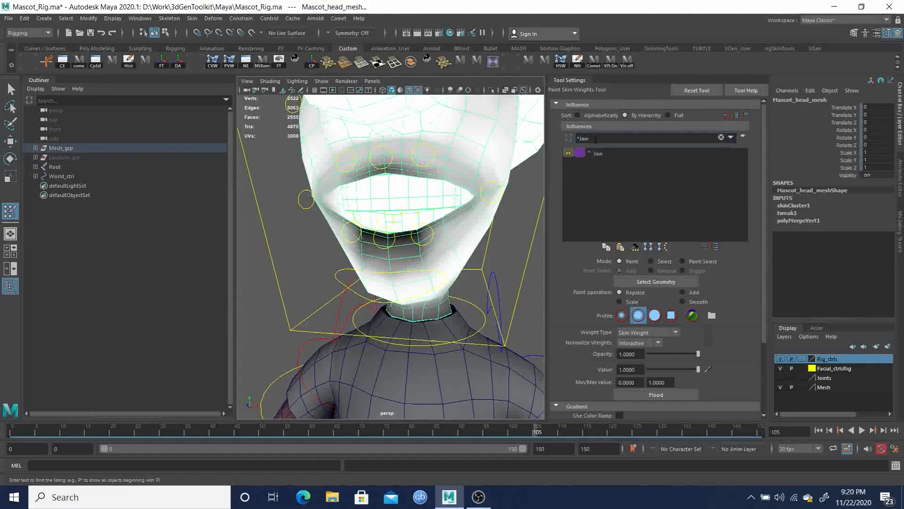
Unlock and select the Jaw influence, and flood the selected lip vertices with it
click(568, 153)
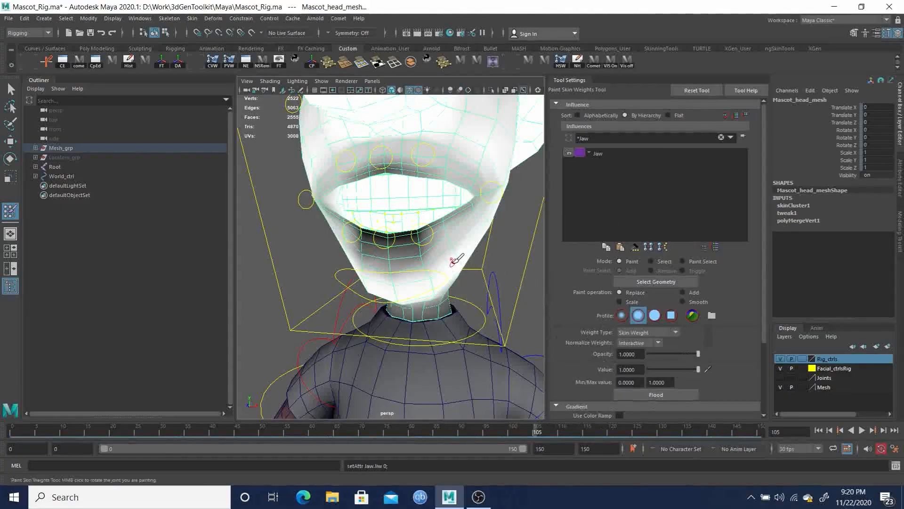
alt+drag(452, 260, 442, 255)
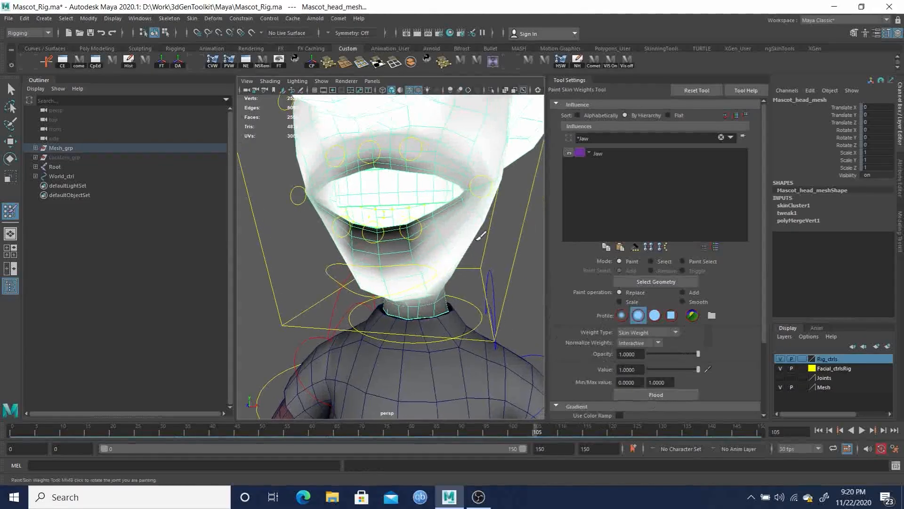
click(598, 155)
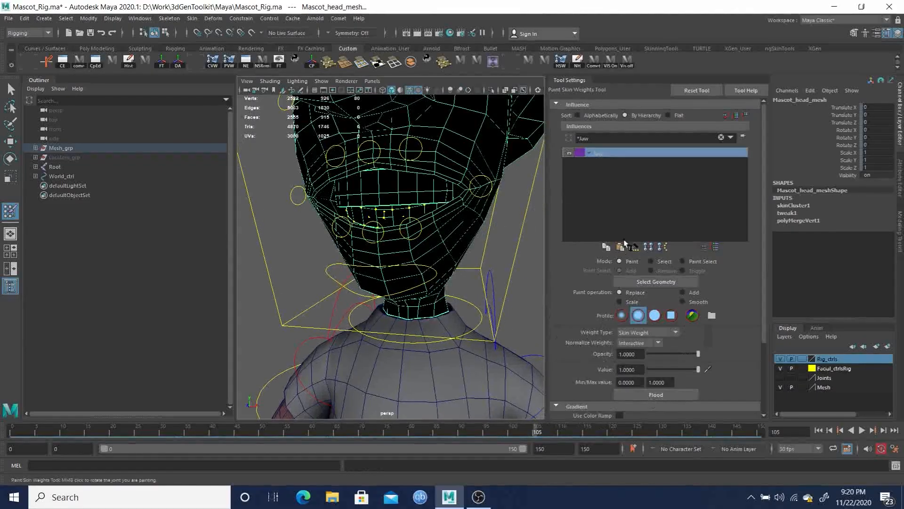
click(662, 394)
Orbit around the head to inspect the Jaw weights on the mesh
alt+drag(456, 256, 486, 252)
alt+right_drag(486, 252, 436, 250)
alt+drag(436, 250, 414, 240)
alt+right_drag(414, 240, 446, 267)
alt+drag(446, 267, 428, 267)
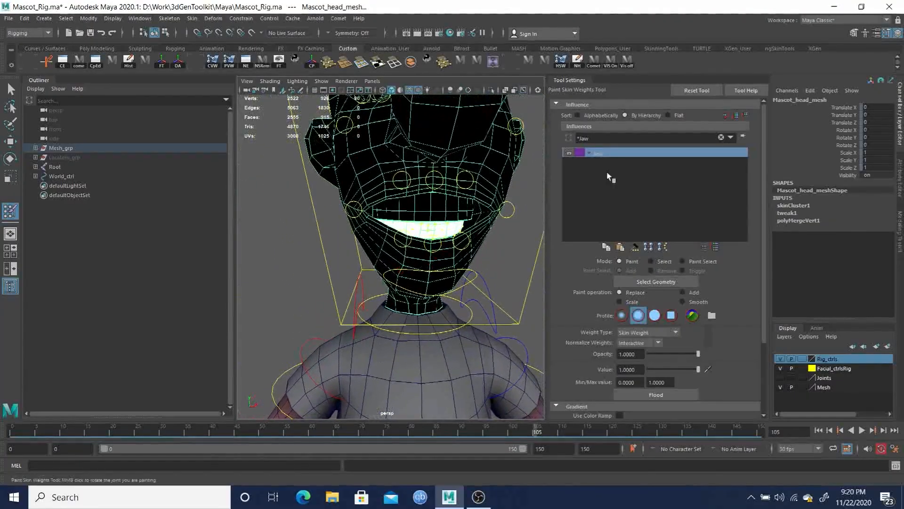
key(q)
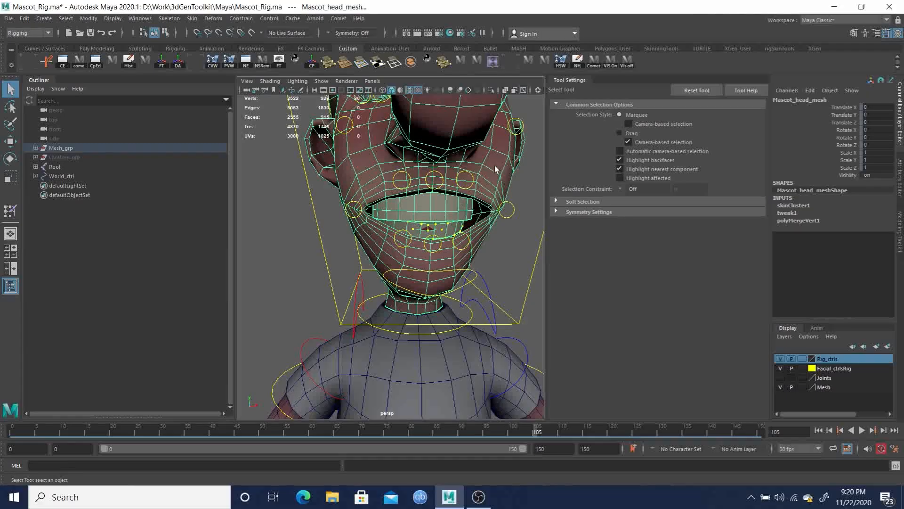
right_drag(502, 166, 456, 154)
alt+drag(480, 190, 394, 200)
alt+middle_drag(395, 201, 419, 179)
Clear the influence filter while keeping Jaw selected in the full influence list
click(599, 155)
click(721, 137)
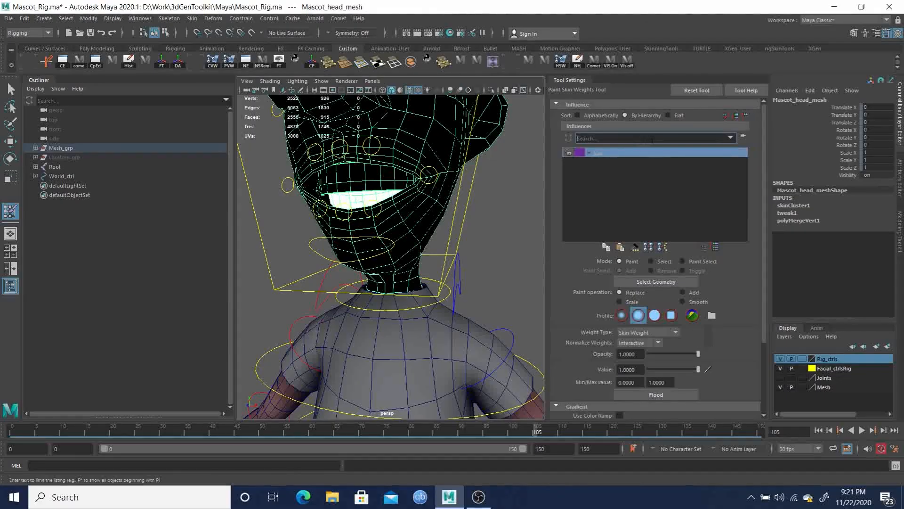
key(Return)
scroll(699, 202, down, 4)
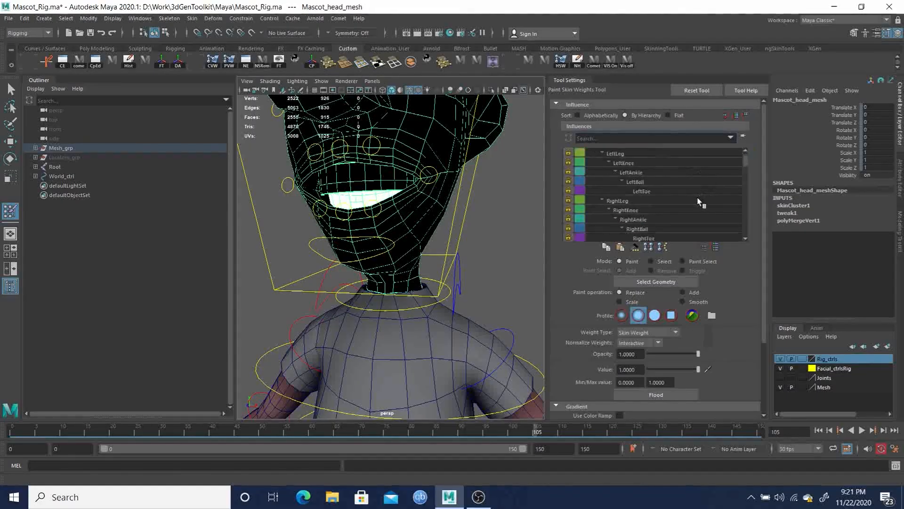
scroll(698, 201, down, 5)
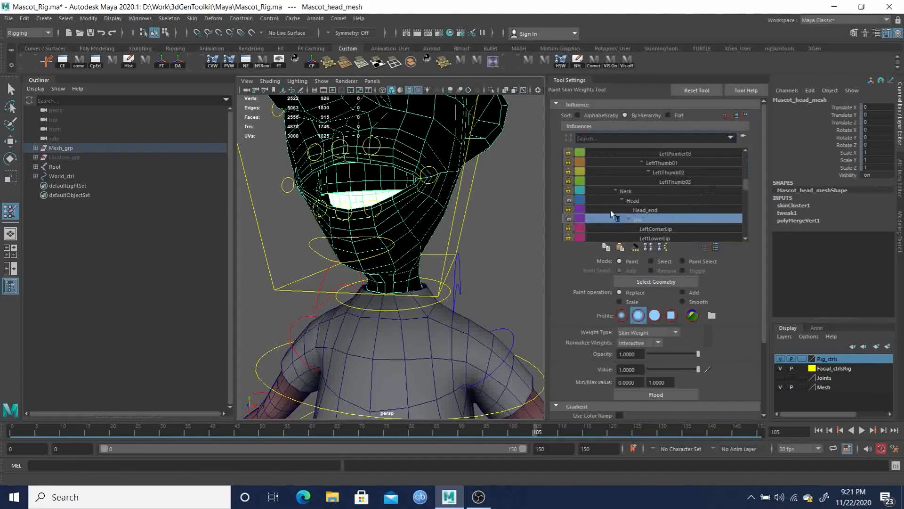
Select the jaw control, key its rotation at frame 120, and move to frame 130
mouse_move(397, 247)
alt+mouse_down()
mouse_move(343, 250)
mouse_move(377, 236)
mouse_move(352, 243)
alt+mouse_up()
key(q)
click(344, 250)
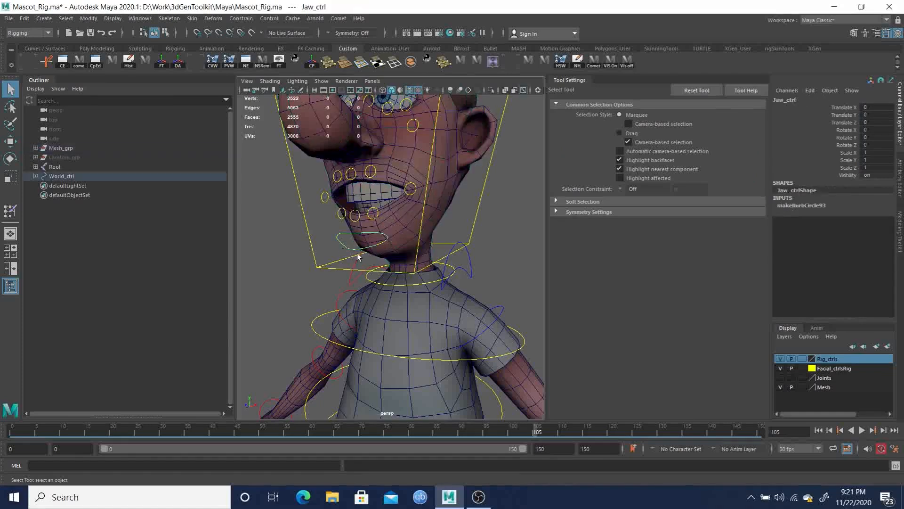
drag(590, 432, 609, 431)
key(shift+e)
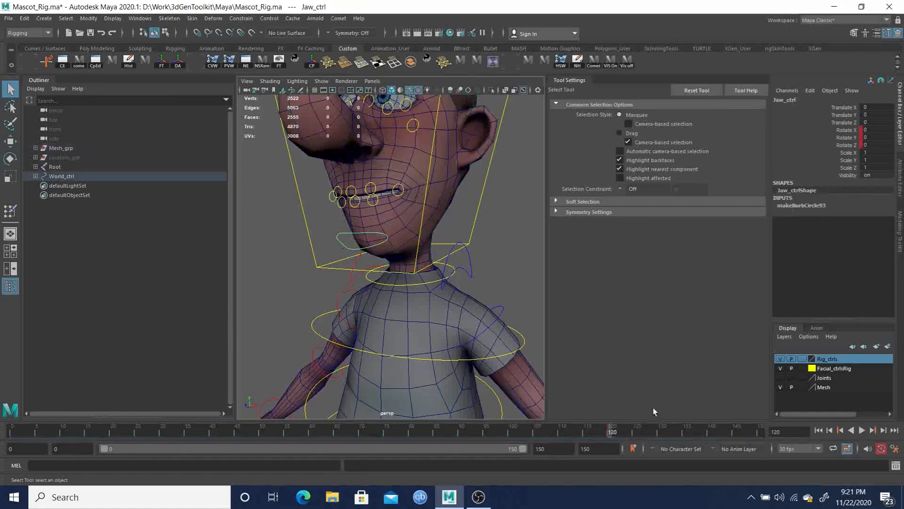
click(631, 431)
Rotate the jaw control open about 39° in X at frame 130 and step to frame 125
key(e)
drag(391, 190, 390, 193)
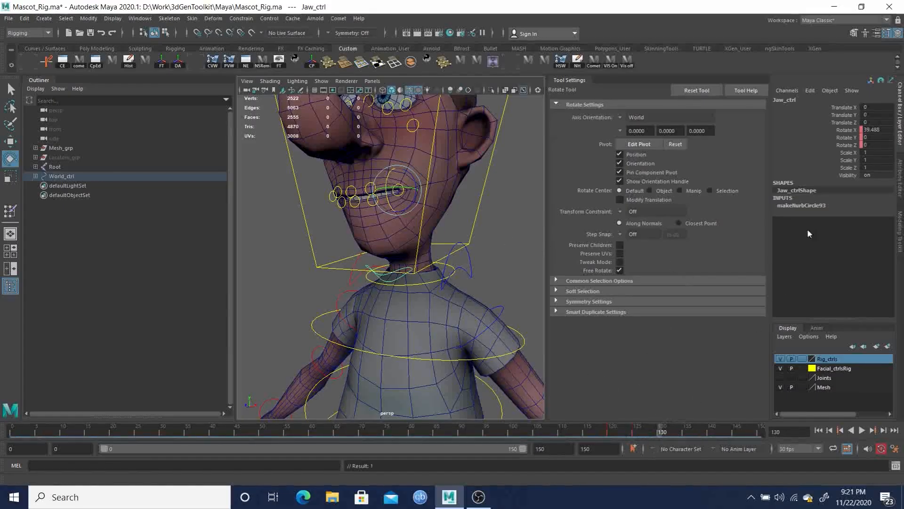
double_click(874, 129)
key(Return)
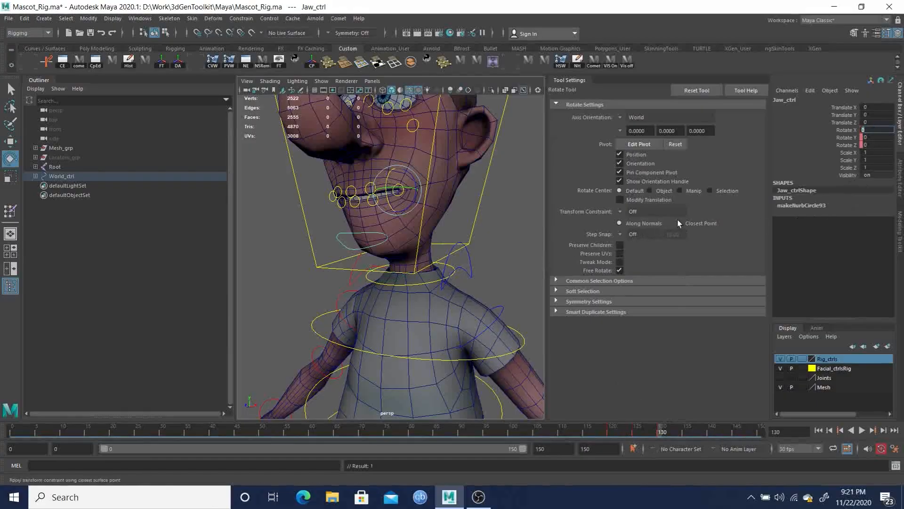
click(636, 429)
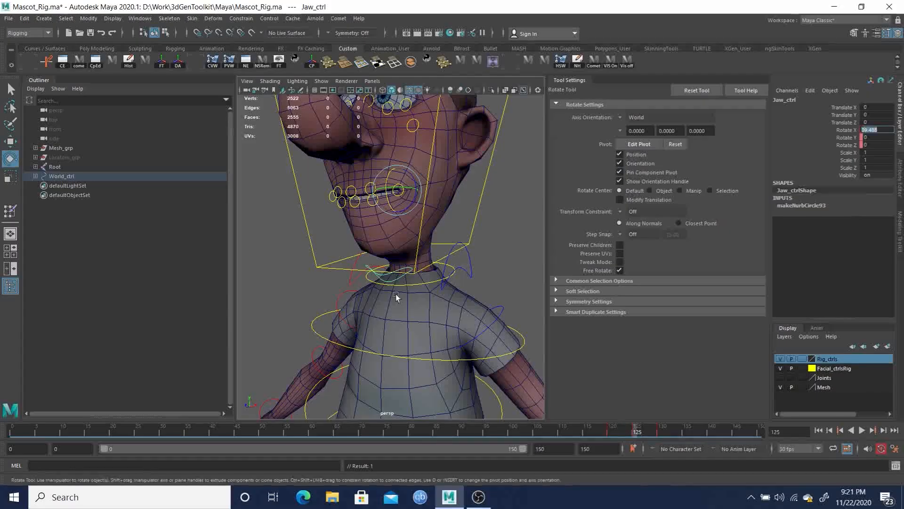
Return to the Paint Skin Weights tool on the head mesh with the Jaw influence selected
click(392, 234)
right_drag(392, 234, 343, 222)
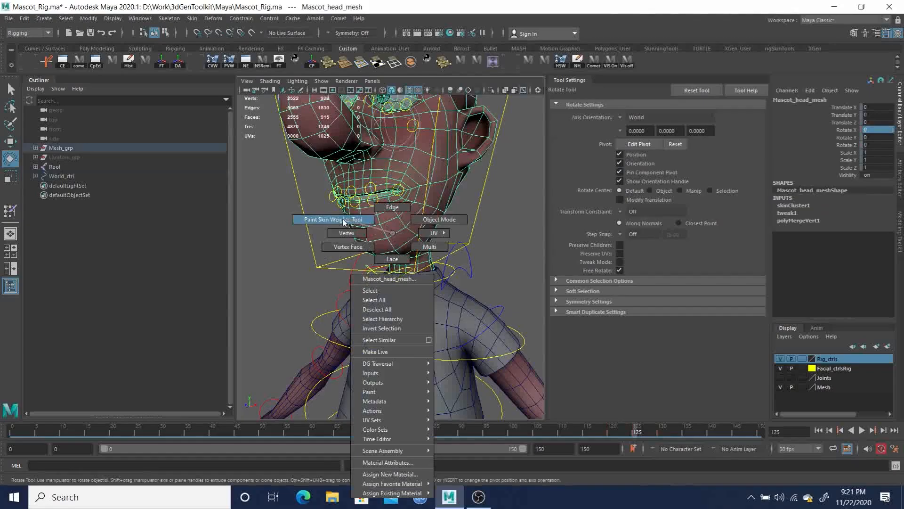
right_drag(343, 221, 343, 221)
scroll(437, 228, up, 5)
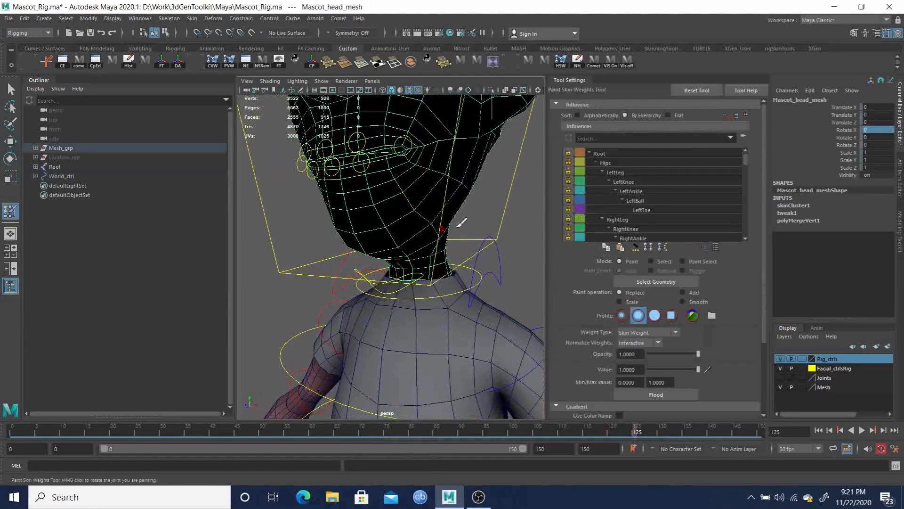
scroll(654, 222, down, 4)
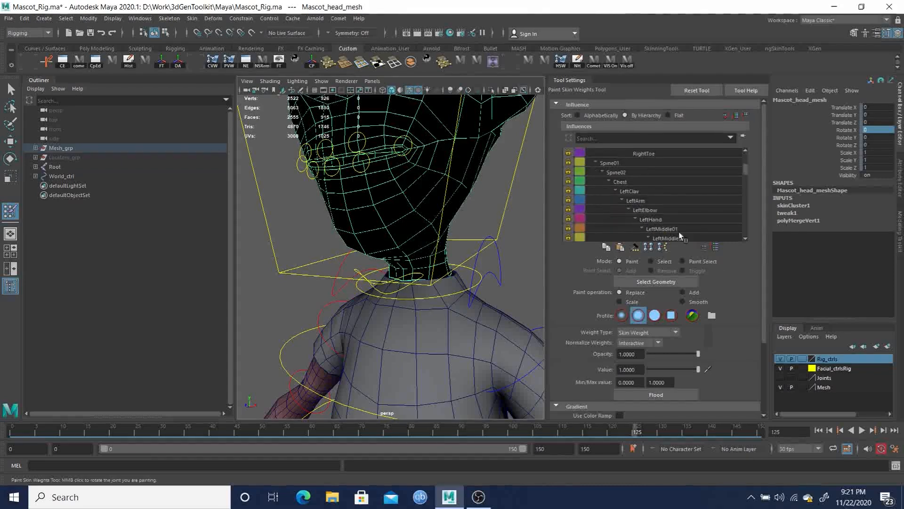
click(706, 246)
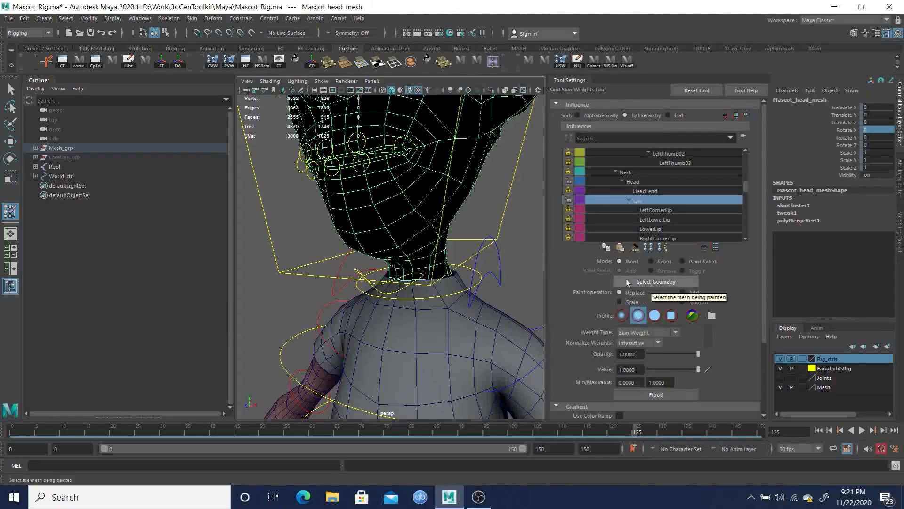
Paint Jaw weight strokes over the chin and neck area
mouse_move(430, 240)
alt+mouse_down()
mouse_move(383, 218)
mouse_move(369, 226)
mouse_move(380, 222)
alt+mouse_up()
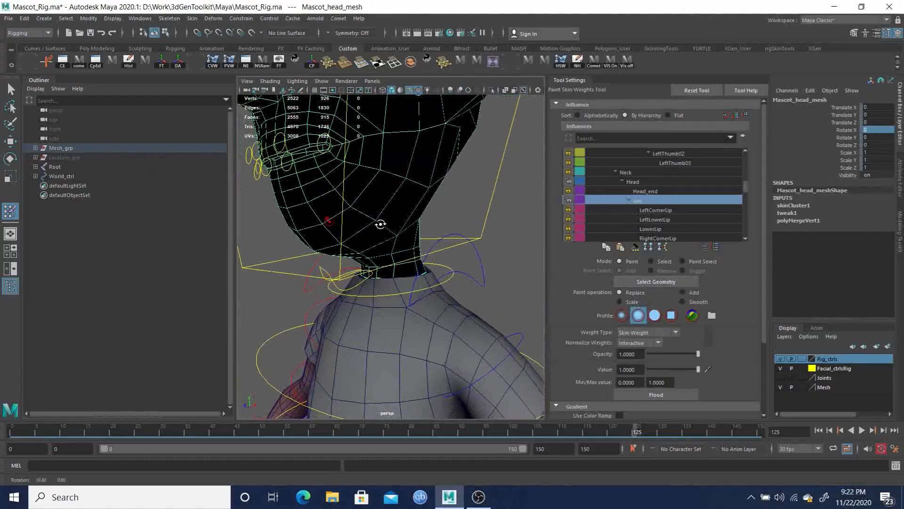
mouse_move(384, 223)
alt+right_down()
mouse_move(347, 228)
mouse_move(353, 216)
alt+right_up()
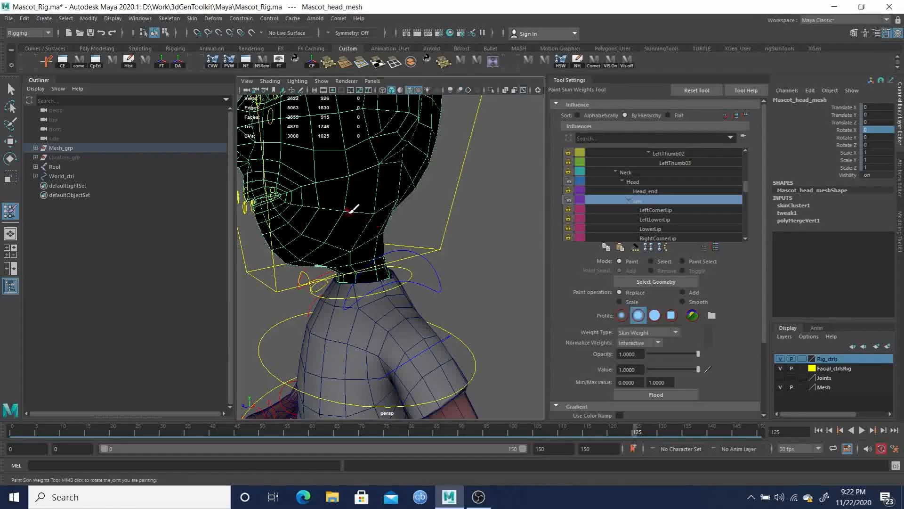
alt+drag(349, 207, 371, 227)
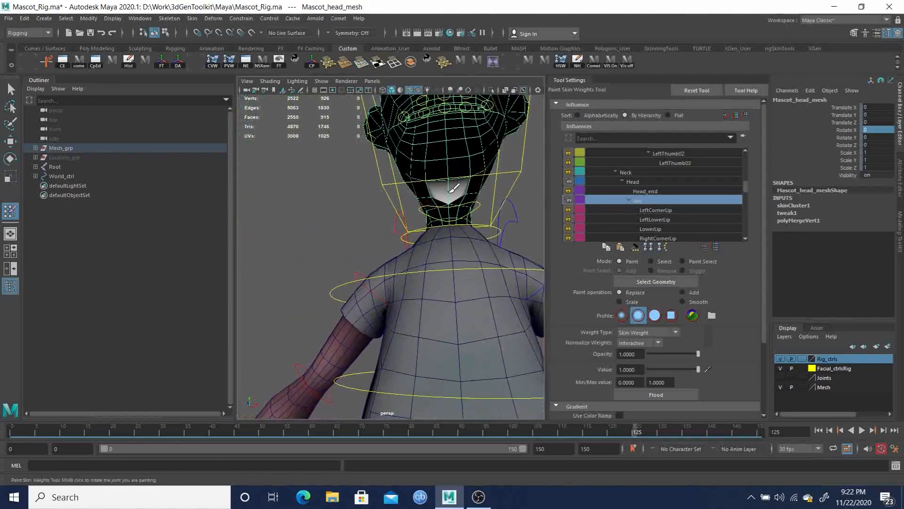
mouse_move(445, 197)
alt+mouse_down()
mouse_move(490, 204)
mouse_move(448, 222)
mouse_move(386, 190)
mouse_move(367, 200)
alt+mouse_up()
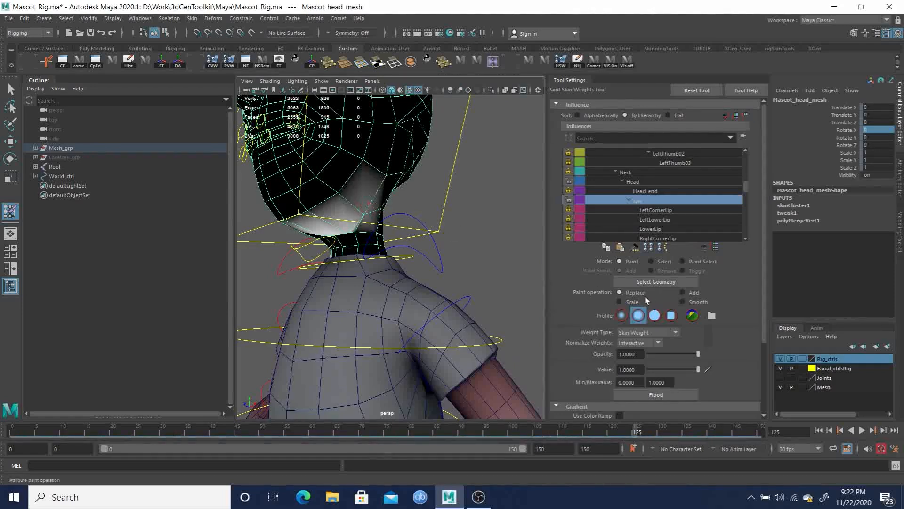
mouse_move(342, 186)
mouse_down()
mouse_move(370, 161)
mouse_move(386, 169)
mouse_move(324, 216)
mouse_move(303, 208)
mouse_move(306, 193)
mouse_move(266, 198)
mouse_move(380, 173)
mouse_up()
Undo the recent weight-painting strokes
key(ctrl+z)
key(ctrl+z)
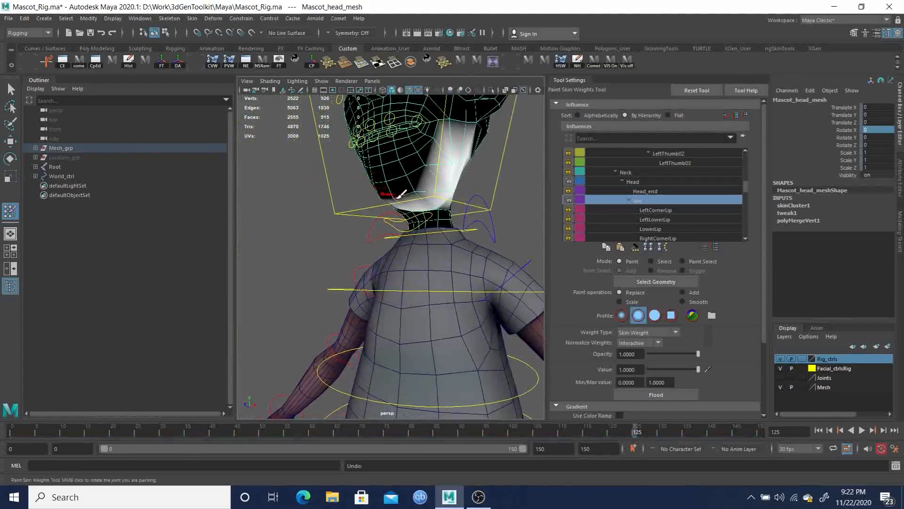
key(ctrl+z)
key(ctrl+z)
key(ctrl+z)
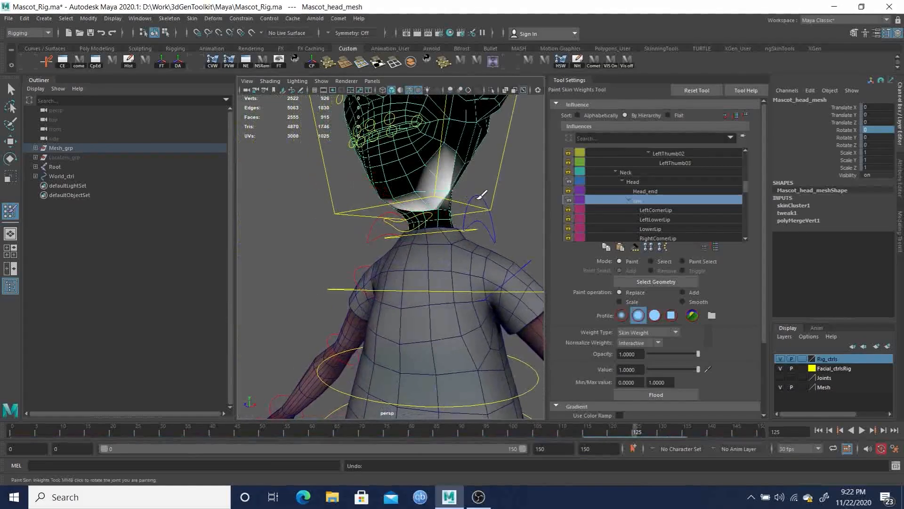
key(ctrl+z)
key(ctrl+z)
key(ctrl+z)
Leave the paint tool and select the lower-left lip control
alt+drag(463, 195, 421, 168)
key(q)
scroll(495, 235, up, 6)
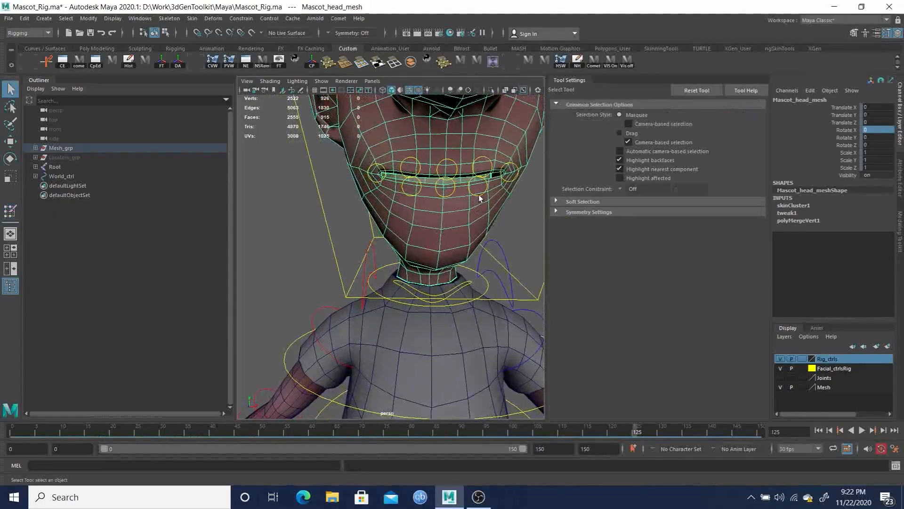
click(476, 194)
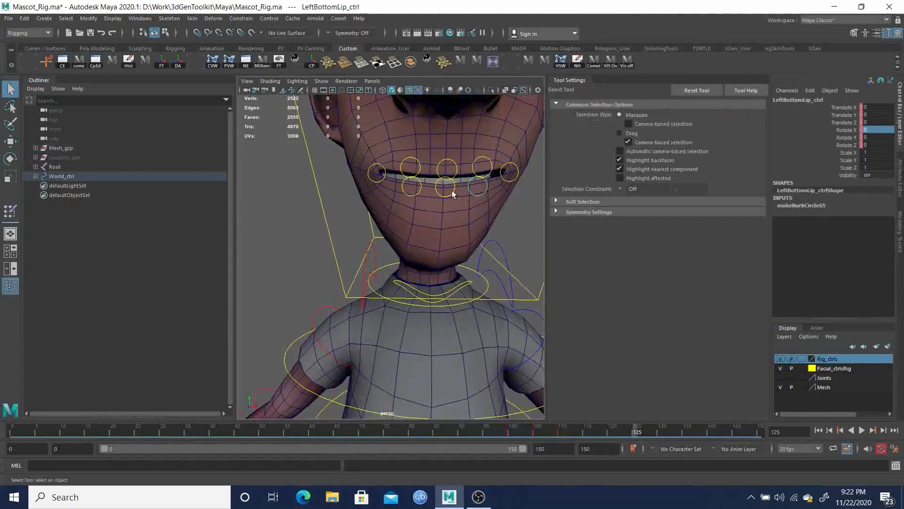
Parent the bottom lip and both corner lip control groups under the Jaw control at frame 0
key(f)
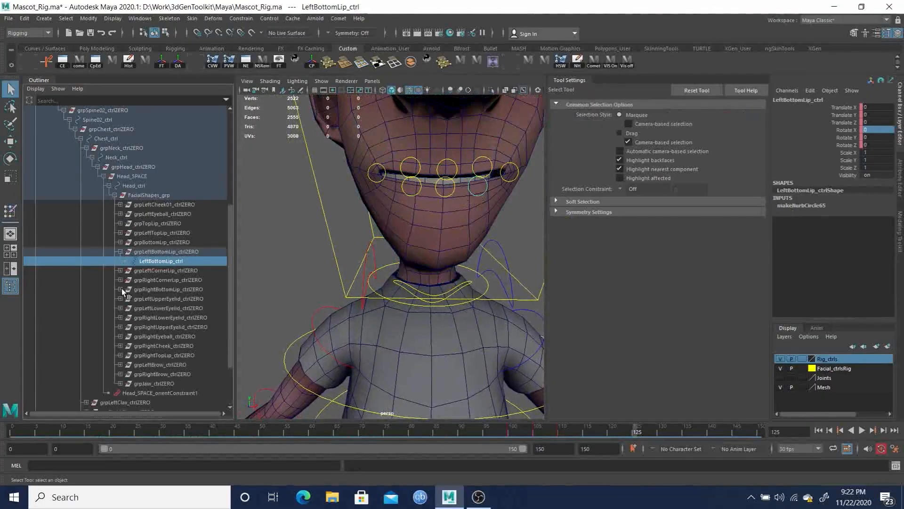
click(158, 241)
ctrl+click(159, 249)
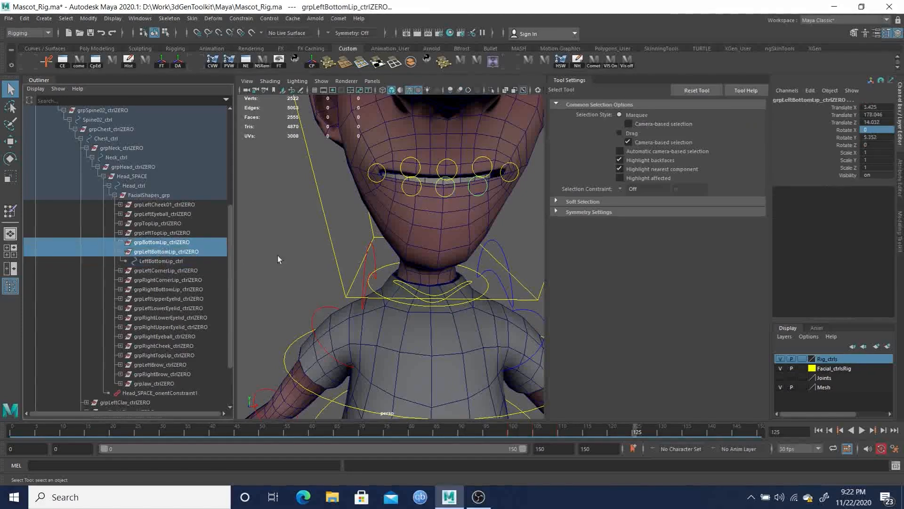
click(419, 190)
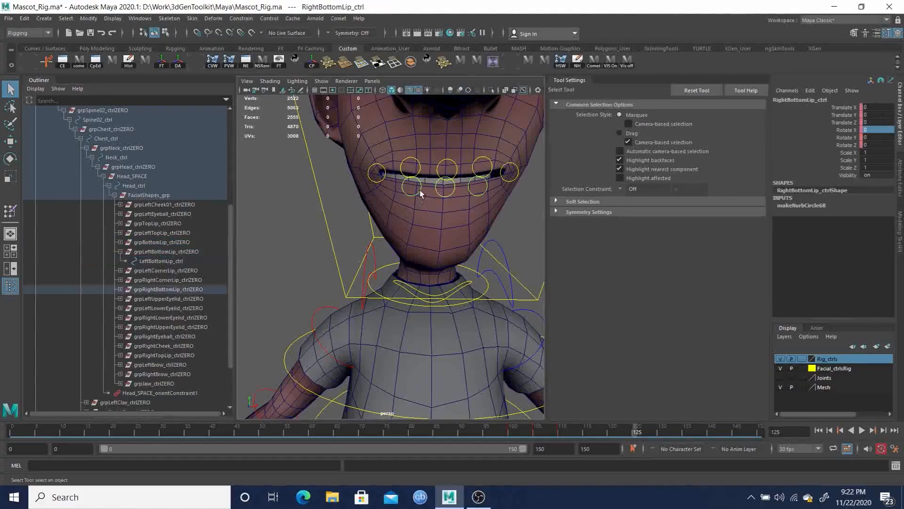
click(172, 289)
ctrl+click(162, 252)
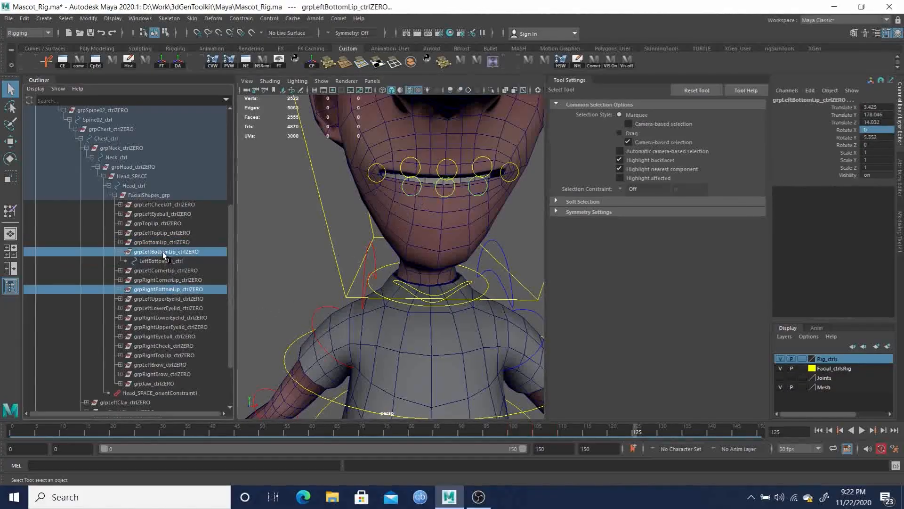
ctrl+click(160, 243)
alt+right_drag(372, 252, 372, 233)
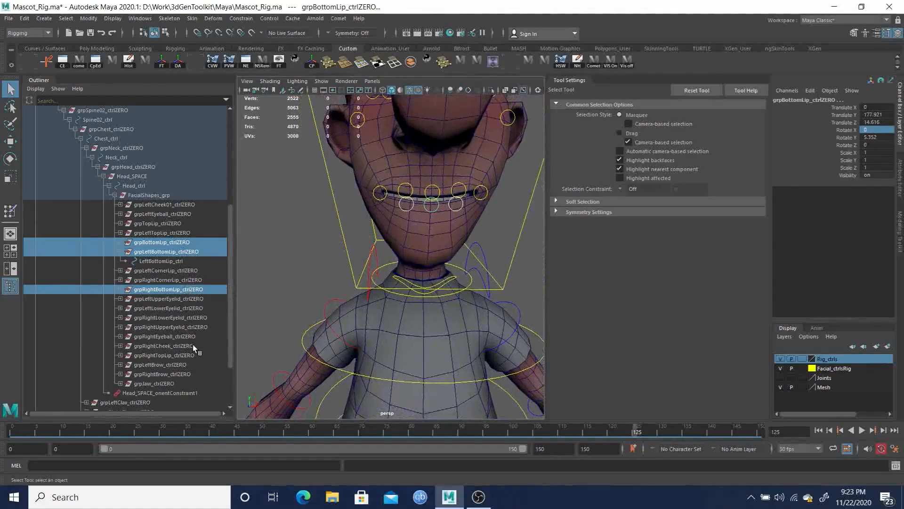
ctrl+click(164, 271)
ctrl+click(164, 280)
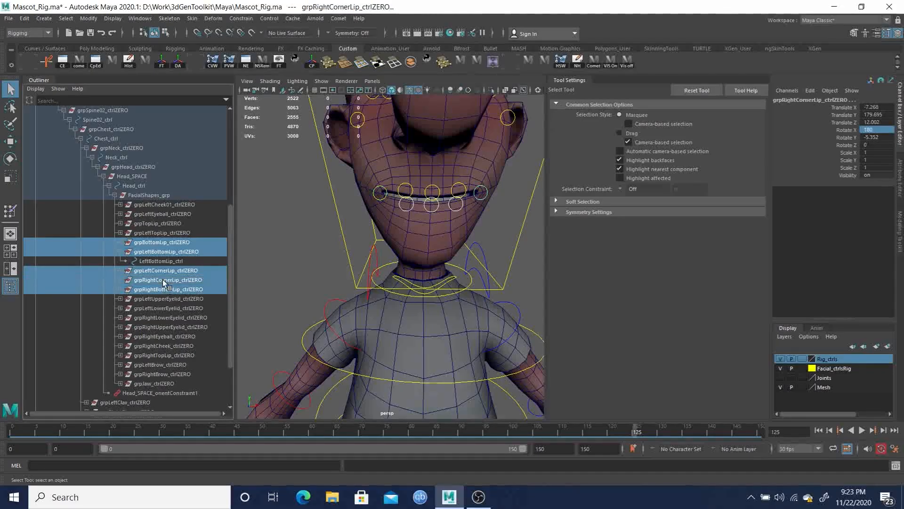
alt+drag(394, 307, 329, 258)
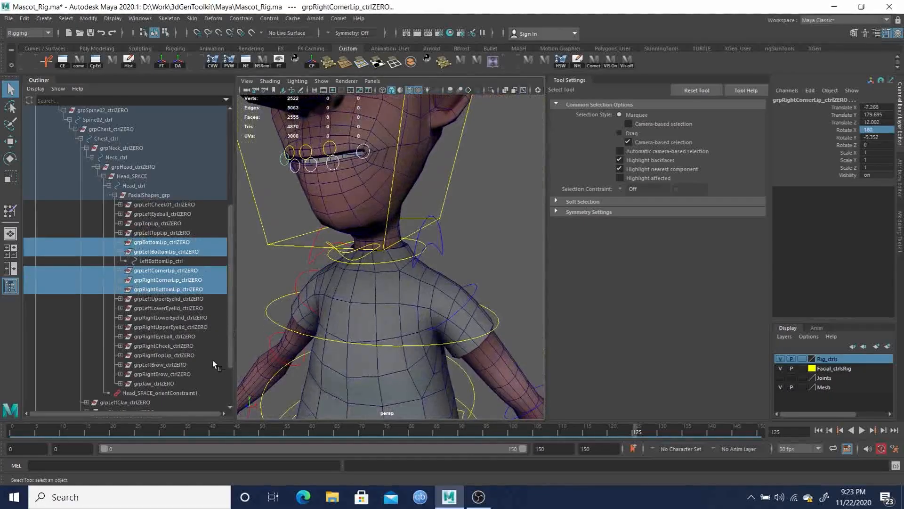
click(122, 383)
click(149, 393)
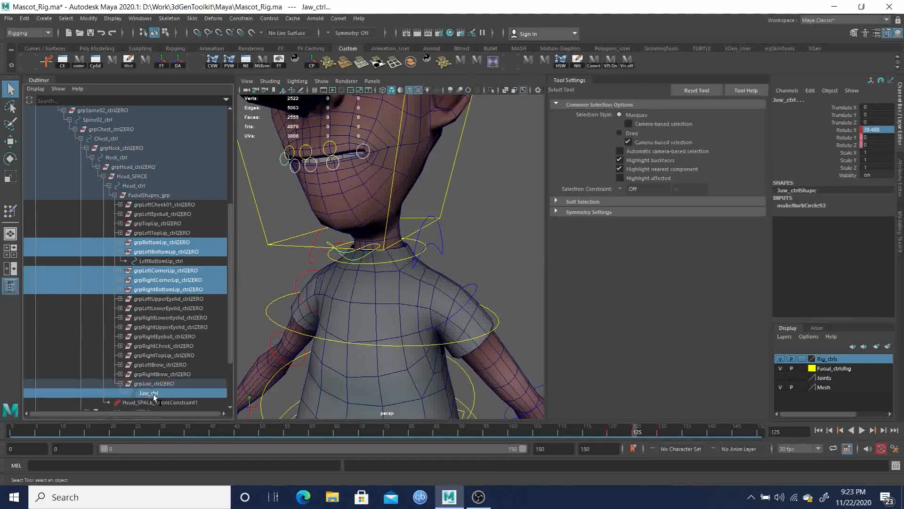
drag(35, 433, 4, 433)
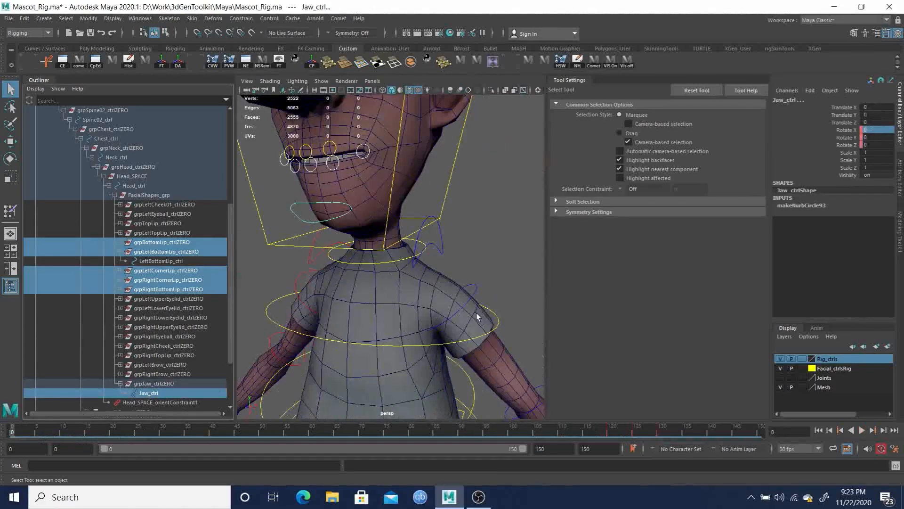
key(p)
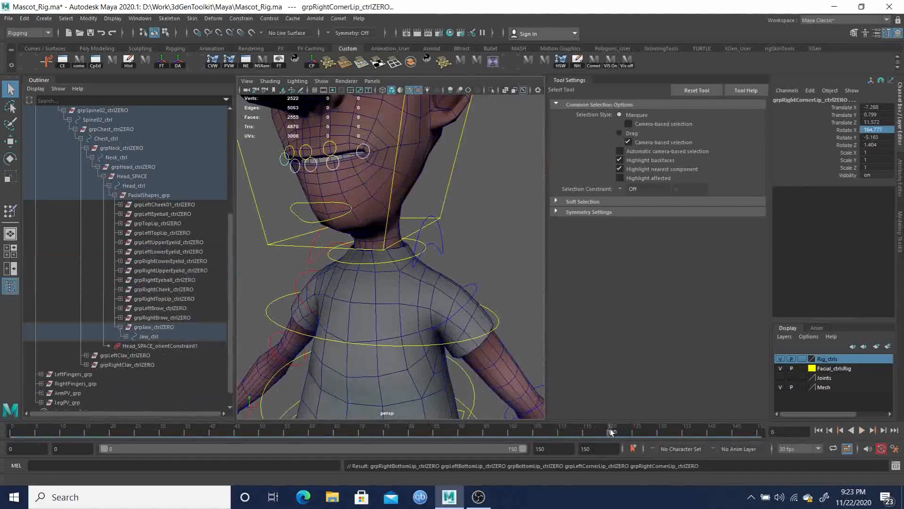
Play the animation and orbit around the head to check how the jaw and lips deform
key(alt+v)
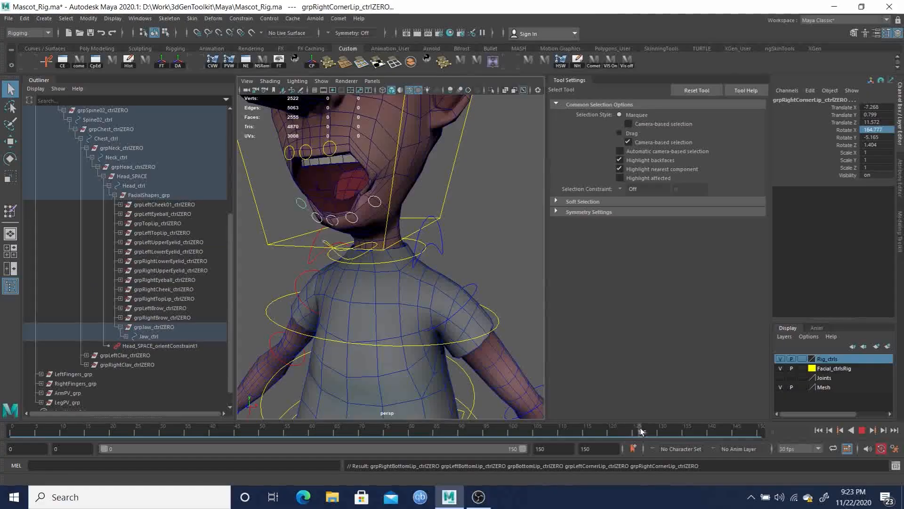
alt+drag(315, 246, 402, 247)
drag(618, 429, 622, 431)
mouse_move(404, 279)
alt+right_down()
mouse_move(386, 204)
mouse_move(405, 221)
alt+right_up()
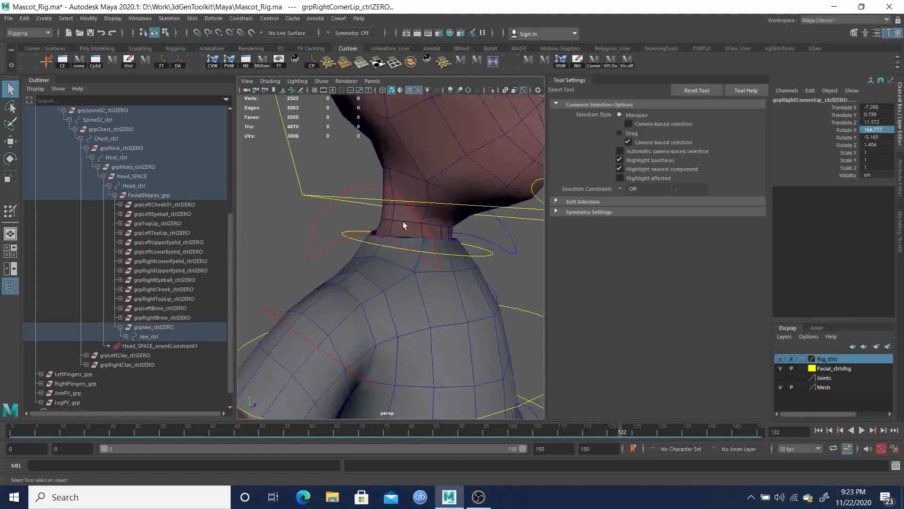
alt+middle_drag(405, 221, 331, 256)
mouse_move(331, 256)
alt+mouse_down()
mouse_move(288, 255)
mouse_move(310, 248)
mouse_move(332, 254)
mouse_move(362, 234)
mouse_move(483, 250)
mouse_move(442, 218)
mouse_move(453, 239)
mouse_move(437, 242)
alt+mouse_up()
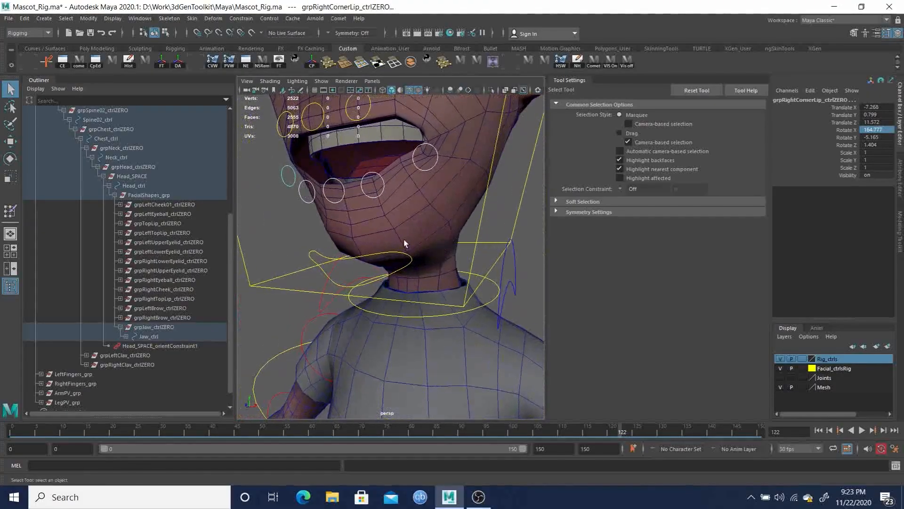
Open Paint Skin Weights on the head mesh with the Jaw influence, Add operation and a value of 0.25
click(448, 187)
right_drag(449, 200, 386, 186)
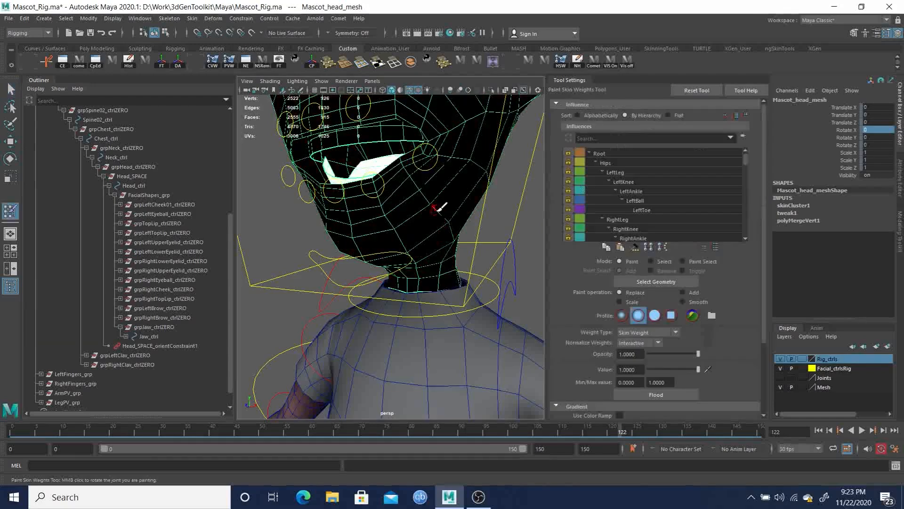
mouse_move(406, 178)
alt+mouse_down()
mouse_move(420, 185)
mouse_move(414, 180)
alt+mouse_up()
click(702, 247)
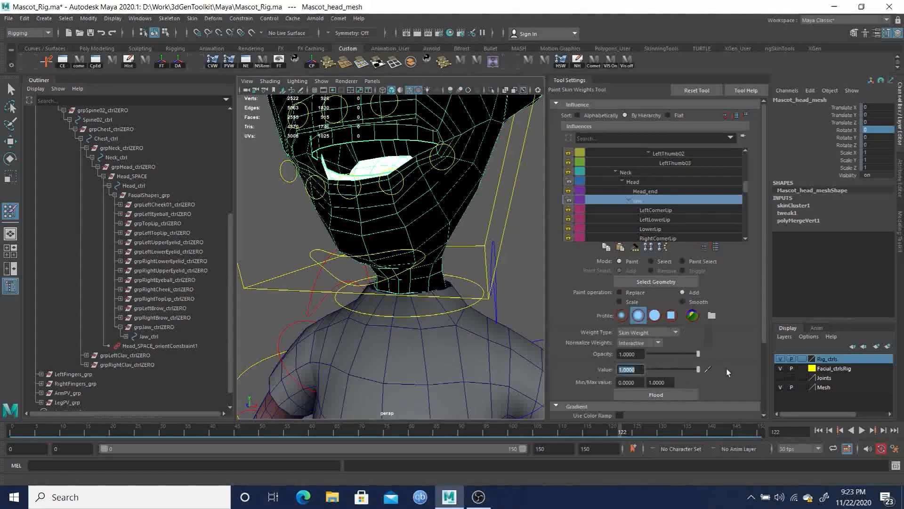
key(BackSpace)
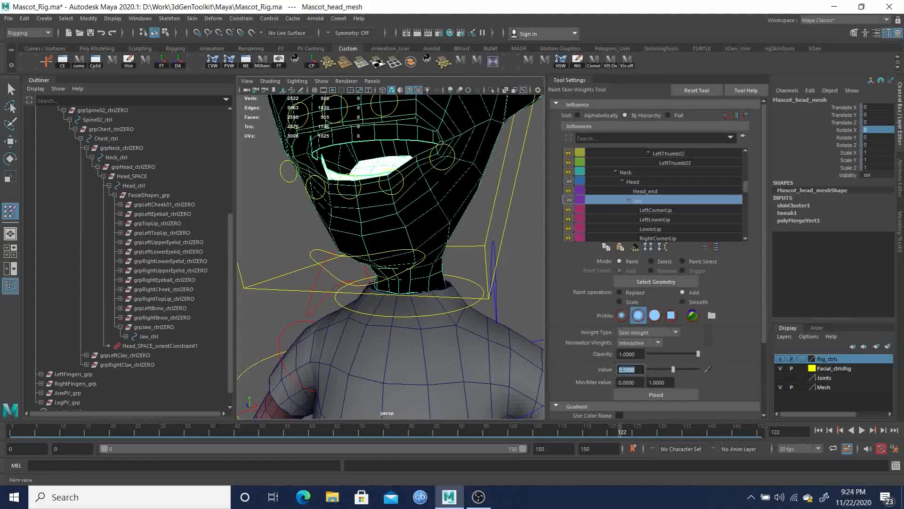
text(0.25)
key(Return)
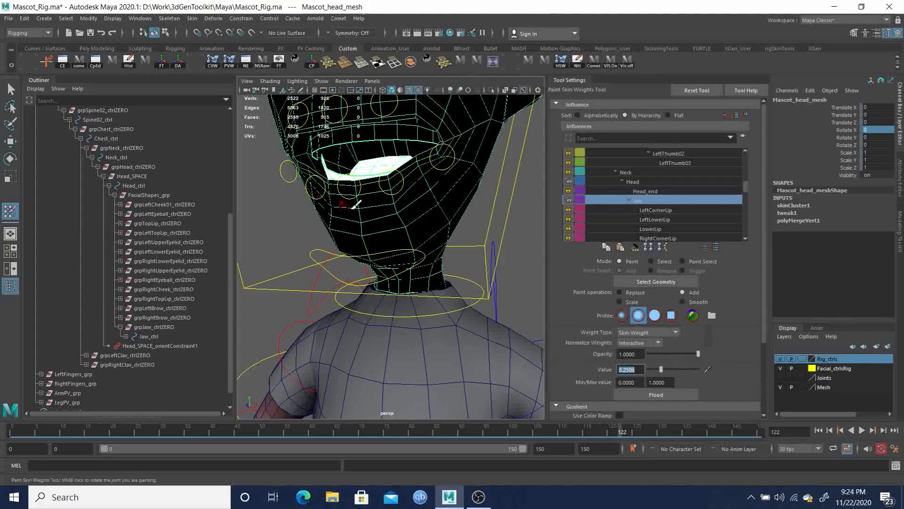
Add Jaw weight with strokes over the side of the chin and jaw
alt+drag(455, 211, 422, 217)
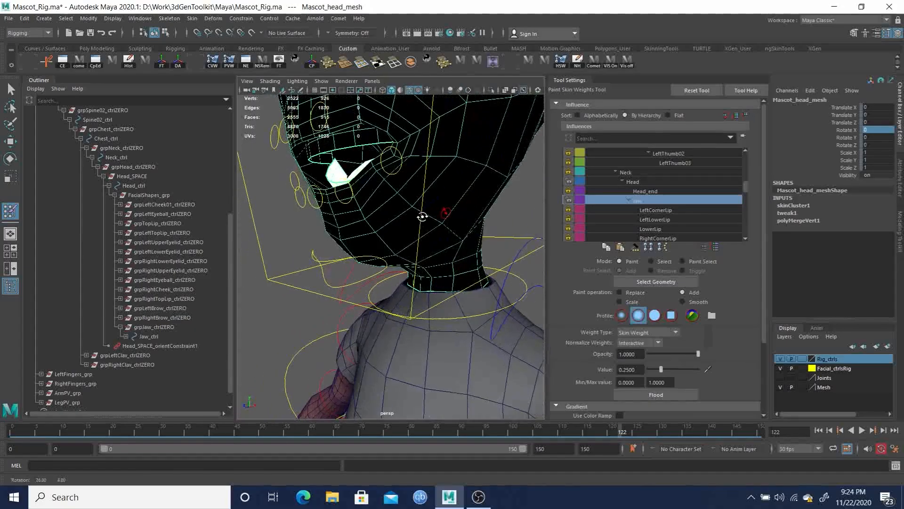
mouse_move(459, 148)
mouse_down()
mouse_move(493, 149)
mouse_move(488, 159)
mouse_move(465, 156)
mouse_move(480, 185)
mouse_move(468, 145)
mouse_move(490, 140)
mouse_up()
click(507, 146)
alt+middle_drag(490, 140, 470, 177)
click(483, 148)
click(467, 253)
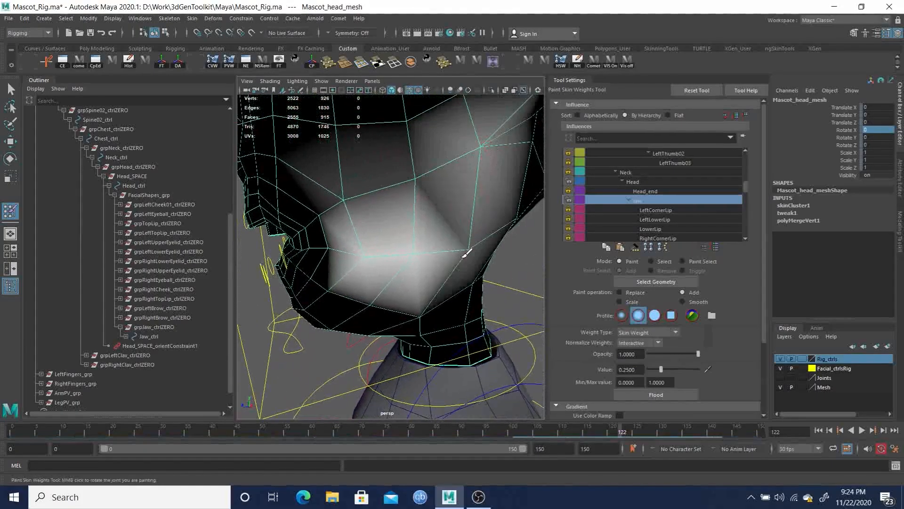
click(465, 250)
click(466, 248)
alt+drag(472, 237, 459, 219)
drag(437, 280, 408, 289)
Add Jaw weight along the lower jaw edge near the neck
click(377, 285)
click(372, 283)
click(381, 287)
click(319, 274)
click(333, 265)
mouse_move(338, 272)
alt+mouse_down()
mouse_move(374, 268)
mouse_move(333, 281)
alt+mouse_up()
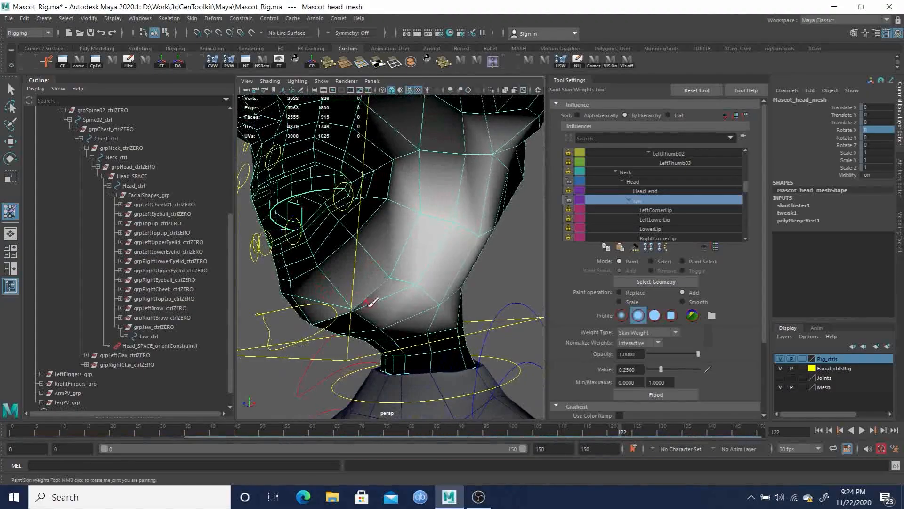
click(357, 316)
click(364, 315)
click(361, 315)
click(365, 315)
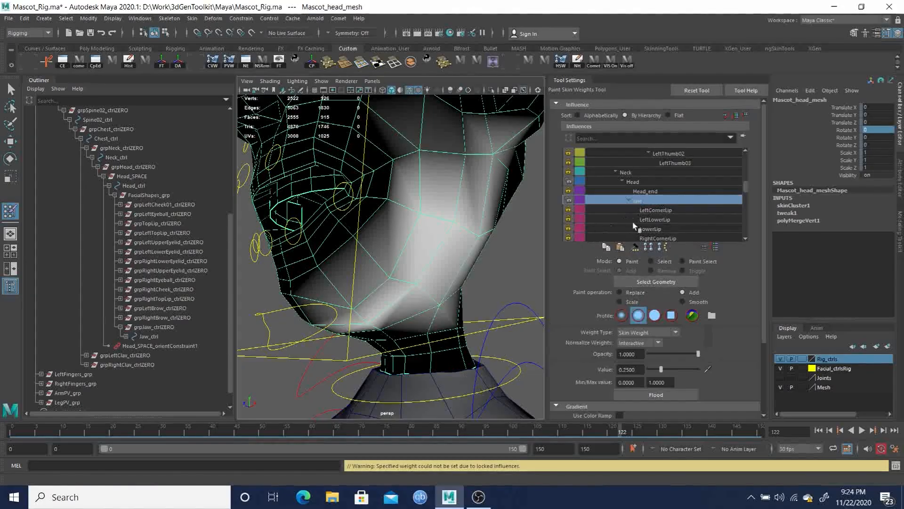
Reselect the Jaw influence and keep painting Jaw weight along the jawline and chin
click(647, 184)
click(642, 200)
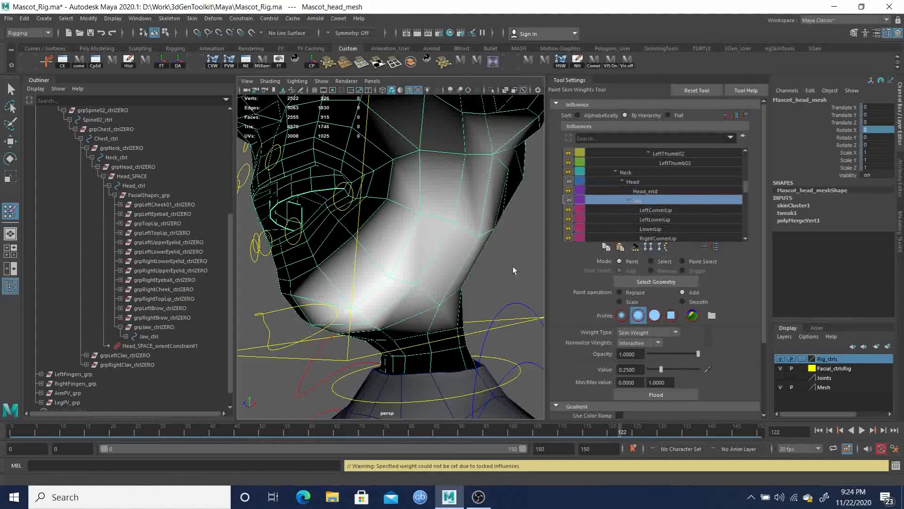
mouse_move(420, 317)
alt+mouse_down()
mouse_move(404, 306)
mouse_move(430, 309)
mouse_move(387, 318)
mouse_move(394, 302)
mouse_move(374, 304)
alt+mouse_up()
click(349, 297)
click(349, 302)
click(361, 325)
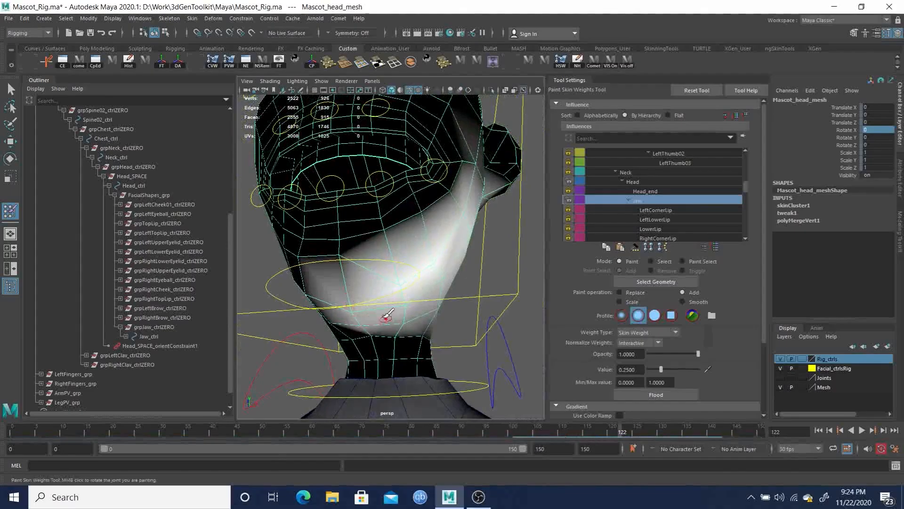
mouse_move(345, 253)
mouse_down()
mouse_move(341, 276)
mouse_move(394, 296)
mouse_move(366, 307)
mouse_up()
mouse_move(419, 276)
mouse_down()
mouse_move(431, 278)
mouse_move(409, 295)
mouse_up()
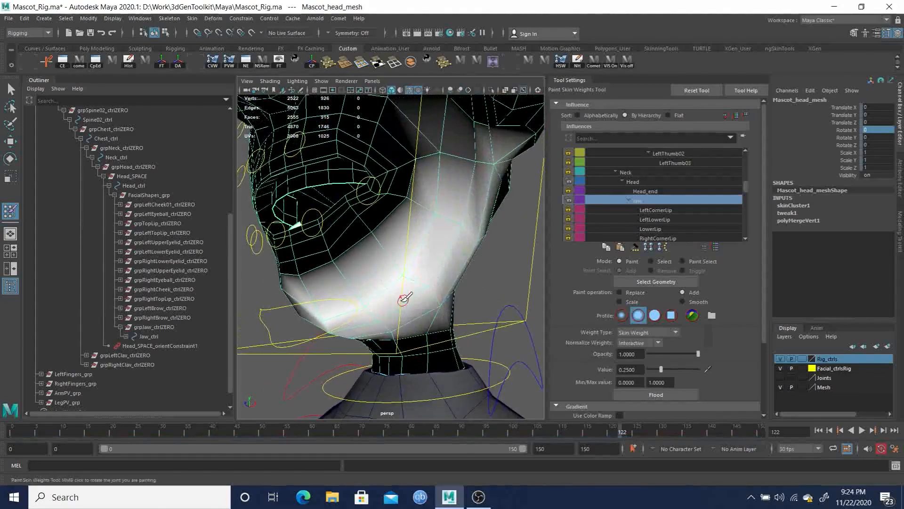
alt+drag(370, 326, 431, 296)
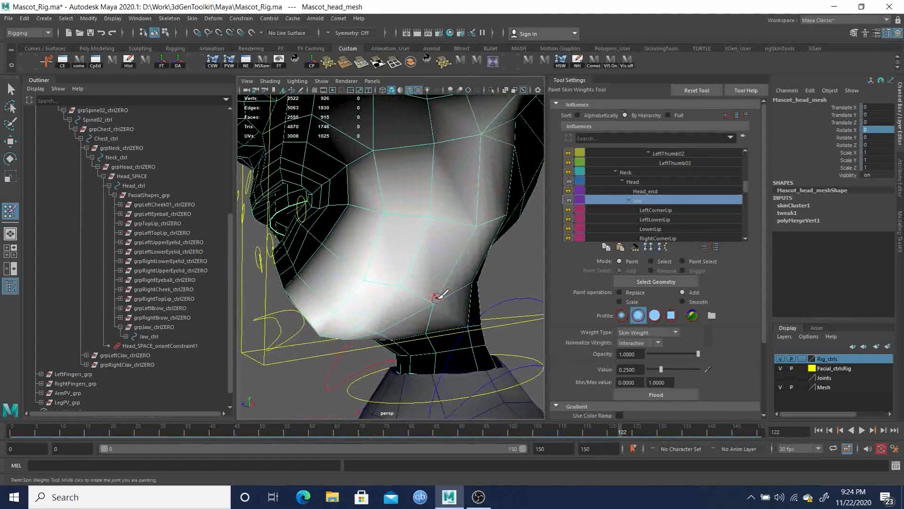
mouse_move(390, 192)
alt+mouse_down()
mouse_move(442, 234)
mouse_move(426, 222)
mouse_move(411, 244)
mouse_move(368, 256)
mouse_move(436, 243)
mouse_move(403, 254)
mouse_move(439, 255)
mouse_move(420, 246)
mouse_move(395, 256)
mouse_move(404, 259)
alt+mouse_up()
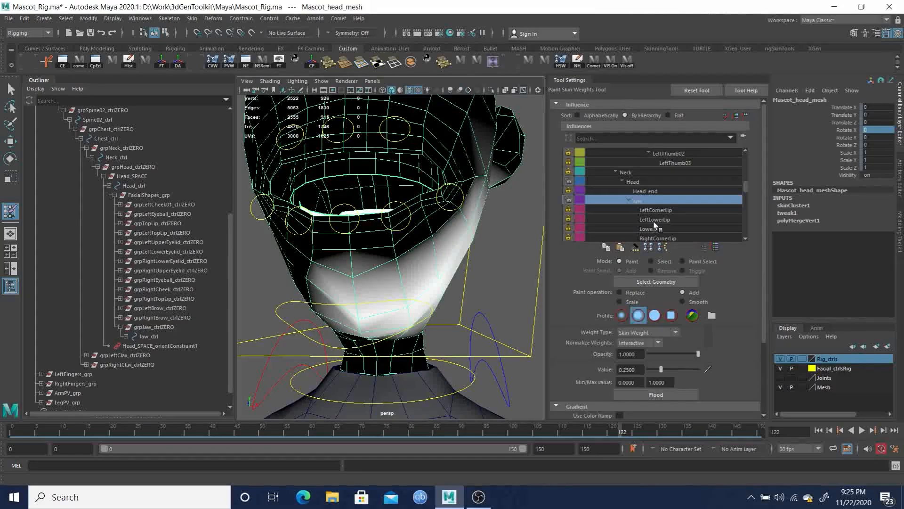
Toggle the locks on the LeftCornerLip, LeftLowerLip and LowerLip influences
click(568, 209)
click(568, 218)
click(569, 228)
Paint Jaw weight over the front of the chin below the lower lip
mouse_move(403, 258)
mouse_down()
mouse_move(438, 245)
mouse_move(432, 232)
mouse_move(376, 261)
mouse_move(358, 244)
mouse_up()
click(428, 225)
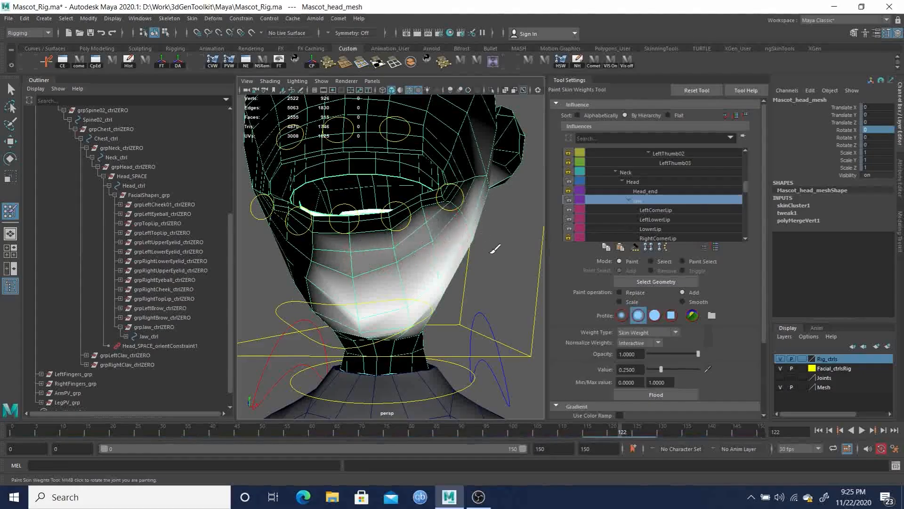
mouse_move(524, 246)
alt+mouse_down()
mouse_move(452, 253)
mouse_move(445, 241)
mouse_move(421, 240)
alt+mouse_up()
click(419, 196)
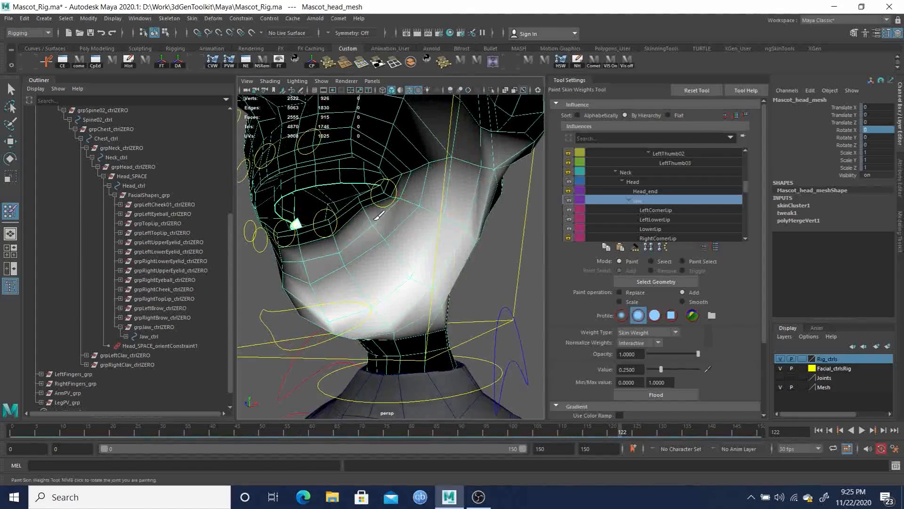
mouse_move(412, 210)
alt+mouse_down()
mouse_move(428, 226)
mouse_move(404, 234)
alt+mouse_up()
mouse_move(359, 256)
alt+mouse_down()
mouse_move(396, 281)
mouse_move(420, 268)
mouse_move(374, 272)
alt+mouse_up()
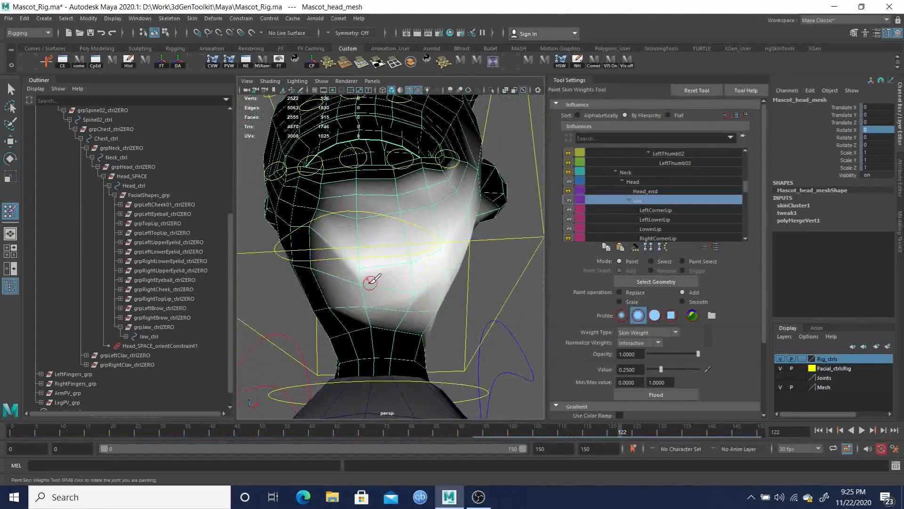
mouse_move(391, 331)
alt+mouse_down()
mouse_move(411, 332)
mouse_move(404, 319)
mouse_move(398, 329)
mouse_move(430, 318)
mouse_move(408, 318)
mouse_move(383, 333)
mouse_move(460, 317)
alt+mouse_up()
mouse_move(369, 325)
mouse_down()
mouse_move(396, 302)
mouse_move(375, 309)
mouse_move(369, 300)
mouse_up()
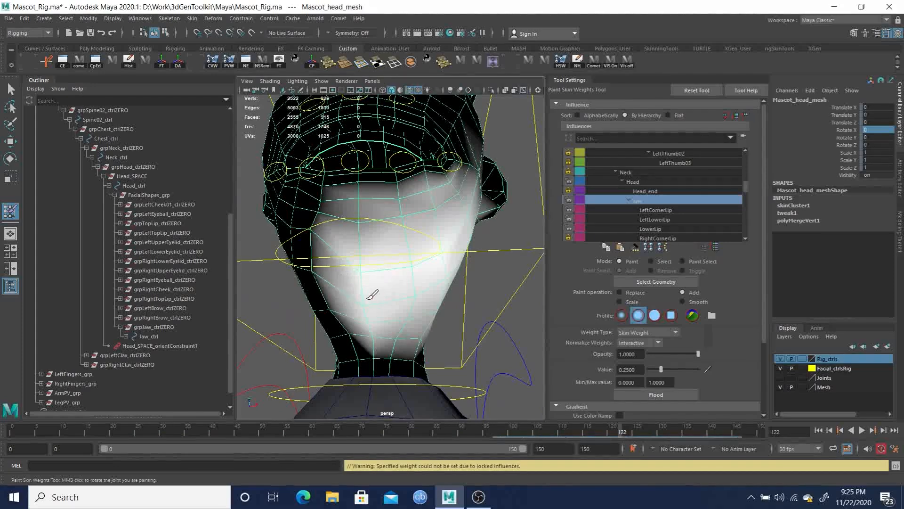
Paint Jaw weight across the lower cheek and chin from the front and side
mouse_move(418, 286)
alt+mouse_down()
mouse_move(384, 307)
mouse_move(406, 321)
alt+mouse_up()
mouse_move(452, 258)
alt+mouse_down()
mouse_move(434, 250)
mouse_move(466, 275)
mouse_move(431, 277)
mouse_move(422, 218)
alt+mouse_up()
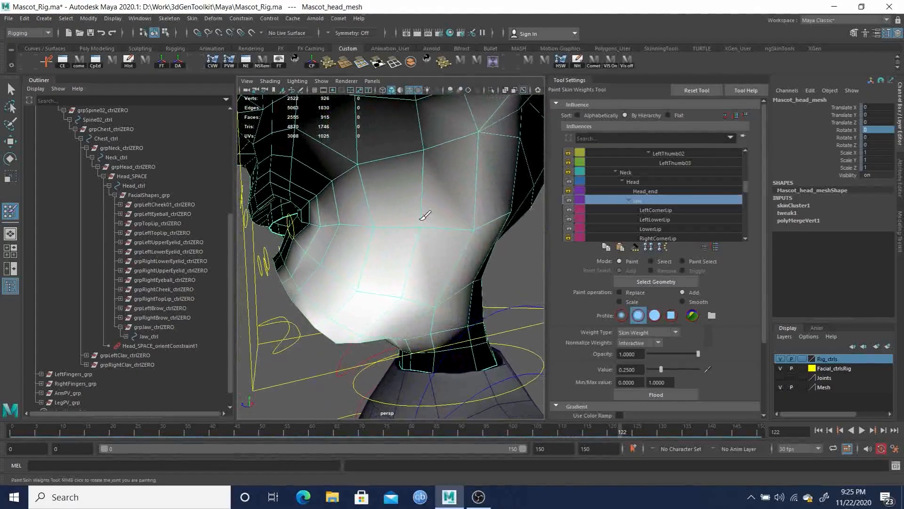
click(423, 223)
alt+right_drag(481, 226, 378, 222)
alt+drag(378, 222, 434, 252)
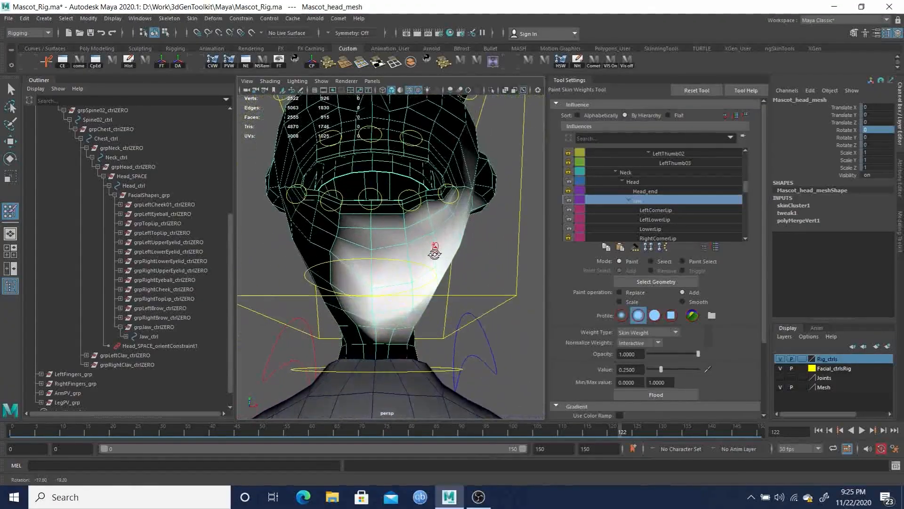
click(371, 250)
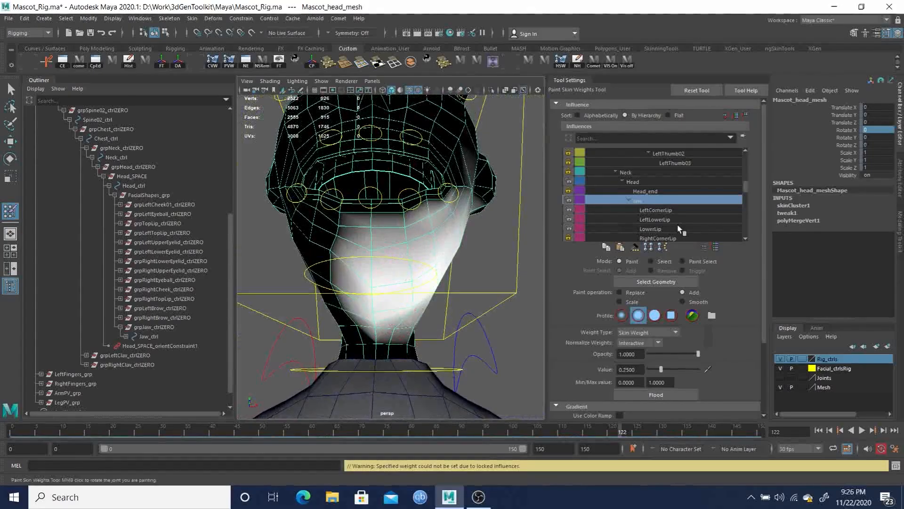
Add further Jaw weight strokes across the chin beneath the mouth
scroll(677, 231, down, 2)
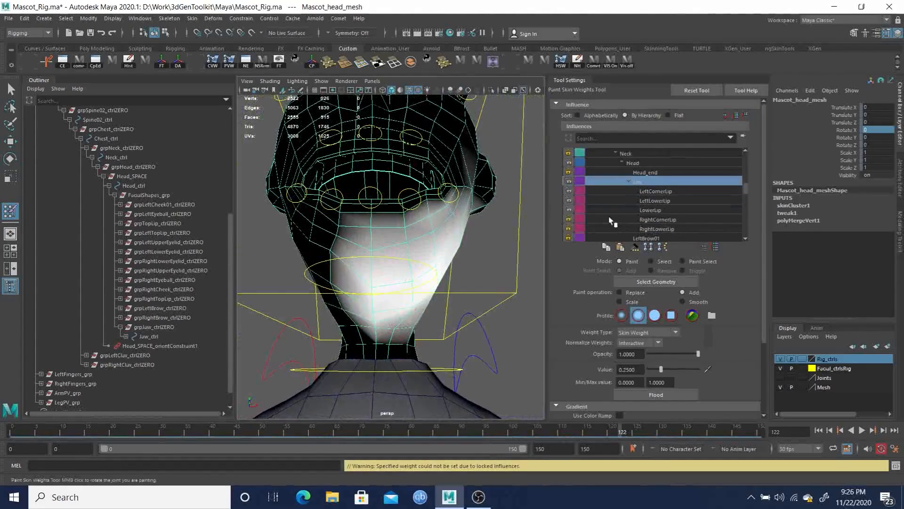
mouse_move(414, 281)
alt+mouse_down()
mouse_move(366, 288)
mouse_move(369, 276)
mouse_move(357, 261)
alt+mouse_up()
click(384, 267)
click(385, 267)
alt+drag(413, 284, 387, 300)
click(400, 264)
alt+drag(404, 268, 389, 299)
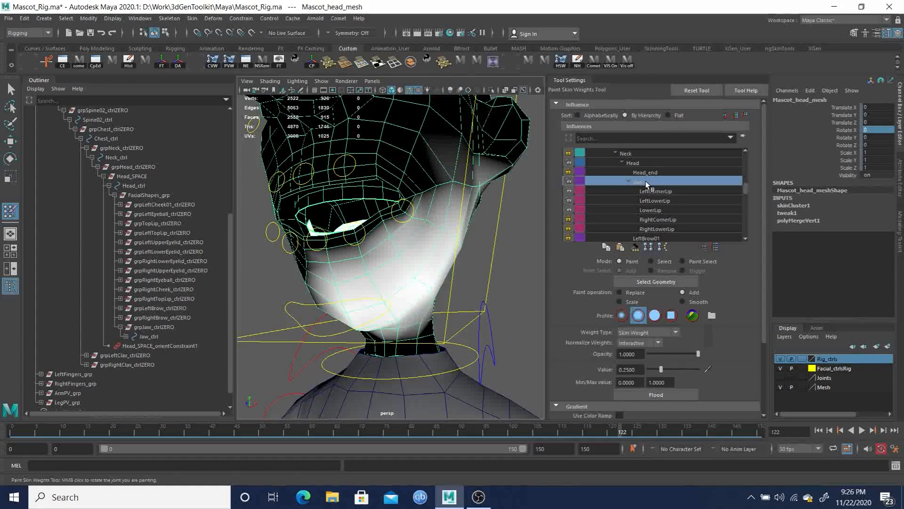
Select the Jaw influence and scrub the timeline to check how the jaw-open pose deforms the chin
click(638, 164)
click(640, 181)
alt+drag(427, 275, 460, 280)
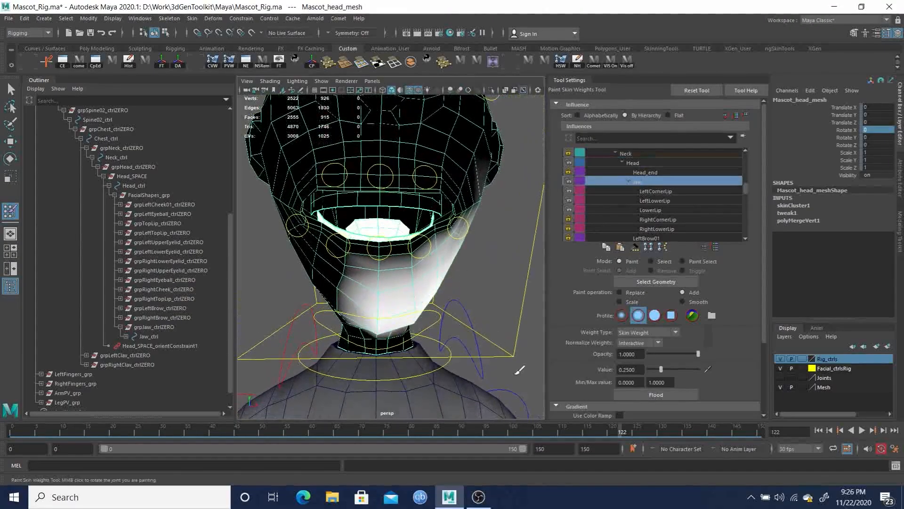
click(819, 431)
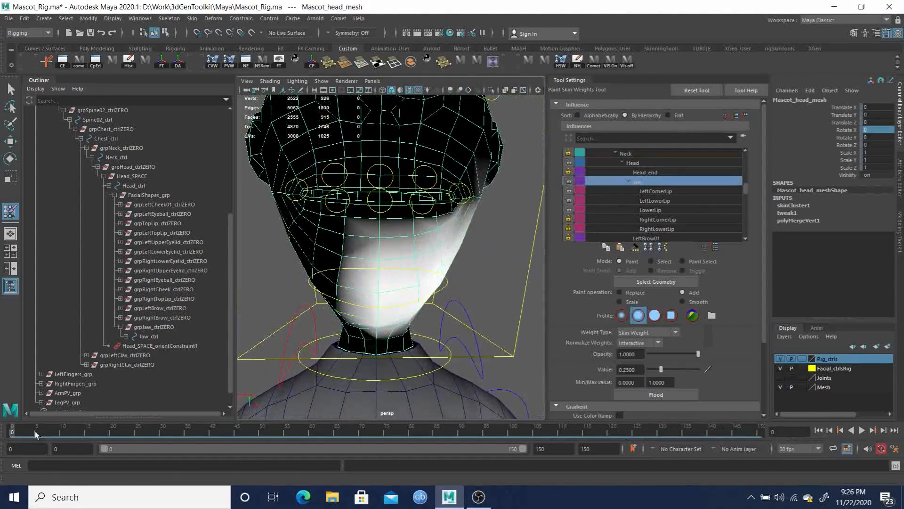
click(493, 62)
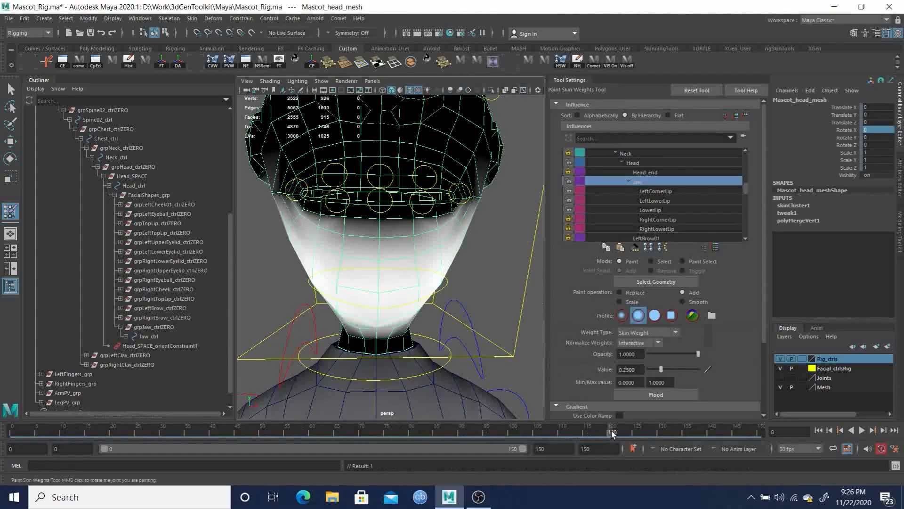
drag(612, 433, 633, 434)
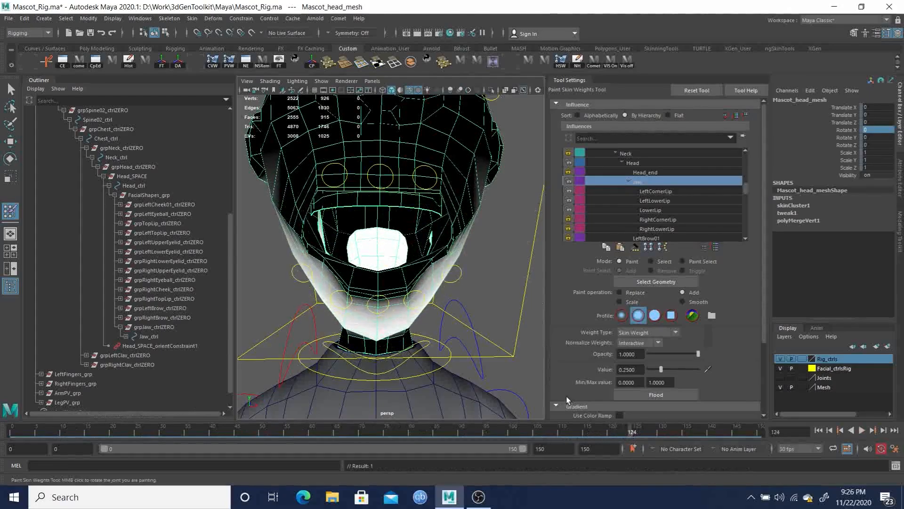
Select the LeftLowerLip influence, set the paint value to 0.1 and paint weight around the lower lip's side
mouse_move(359, 295)
alt+mouse_down()
mouse_move(339, 292)
mouse_move(392, 283)
mouse_move(398, 268)
alt+mouse_up()
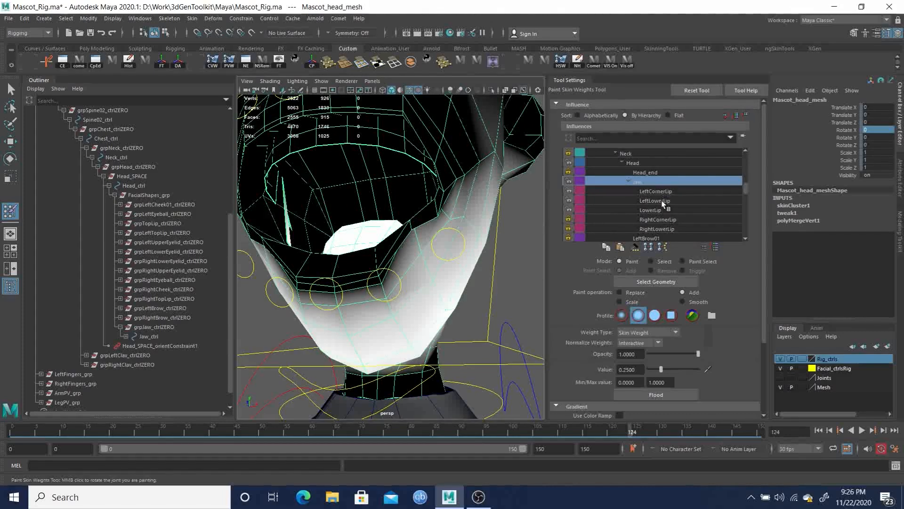
click(663, 203)
mouse_move(456, 261)
alt+mouse_down()
mouse_move(394, 236)
mouse_move(402, 219)
alt+mouse_up()
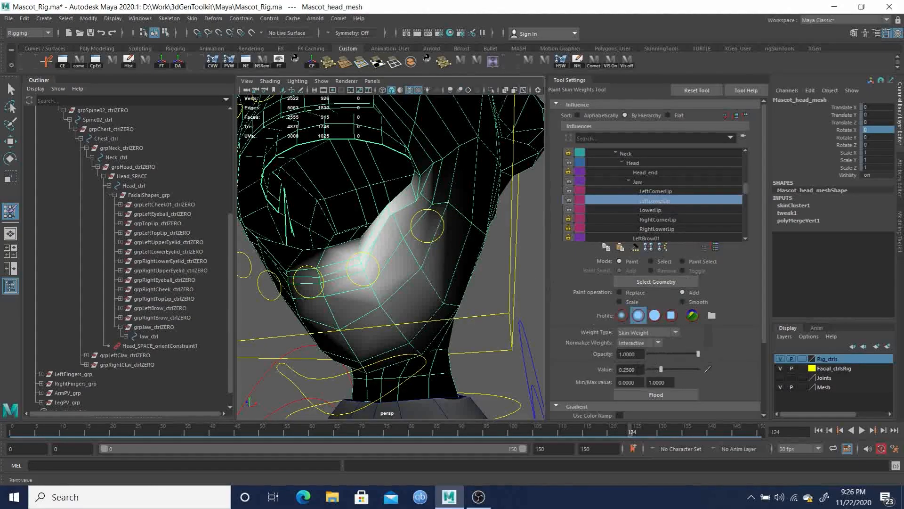
text(0.1)
key(Return)
alt+drag(440, 242, 390, 198)
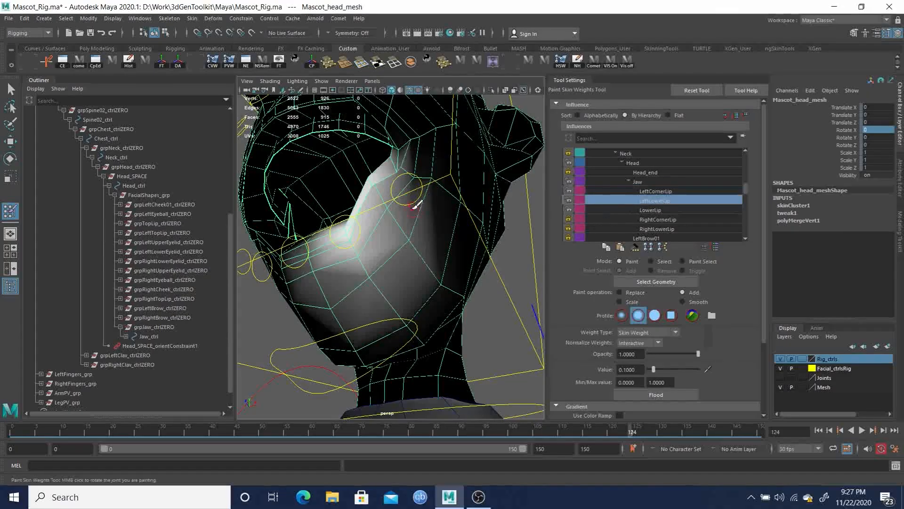
alt+right_drag(389, 197, 447, 249)
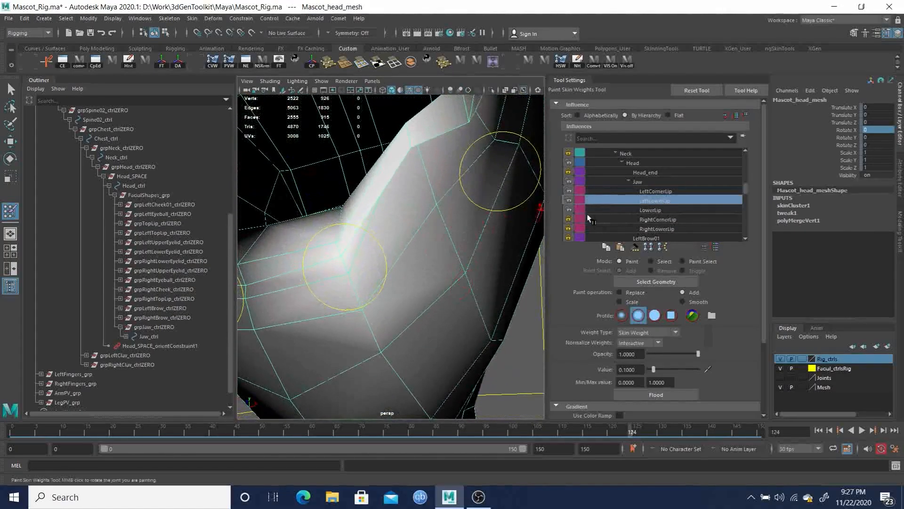
Toggle the locks on the RightCornerLip and RightLowerLip influences
click(569, 219)
click(568, 228)
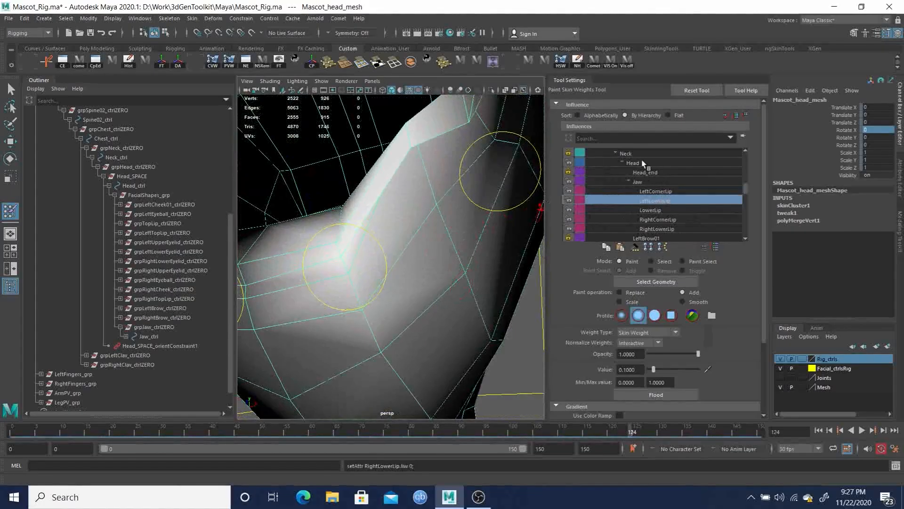
scroll(674, 190, down, 3)
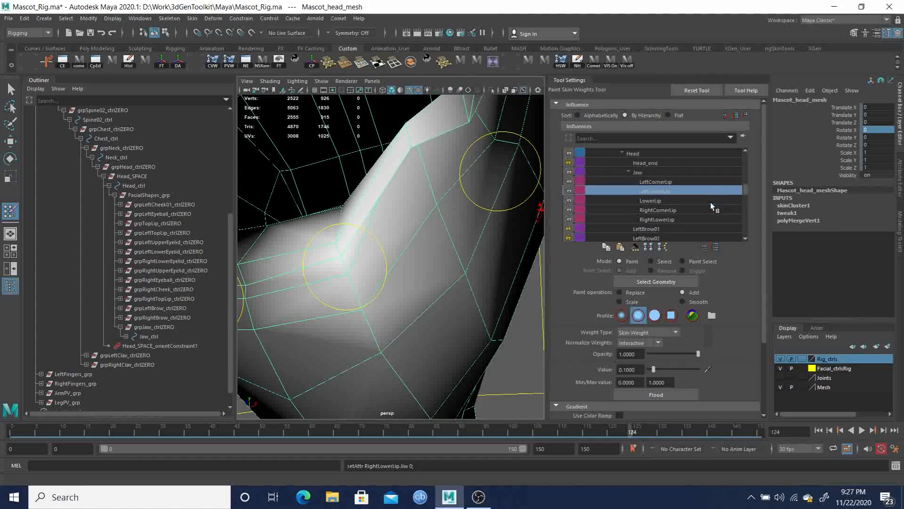
scroll(641, 190, down, 1)
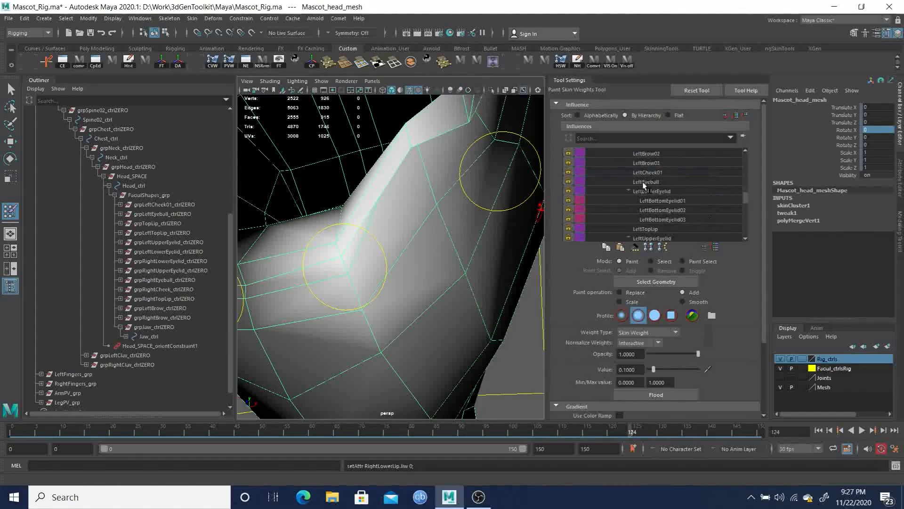
scroll(673, 193, down, 4)
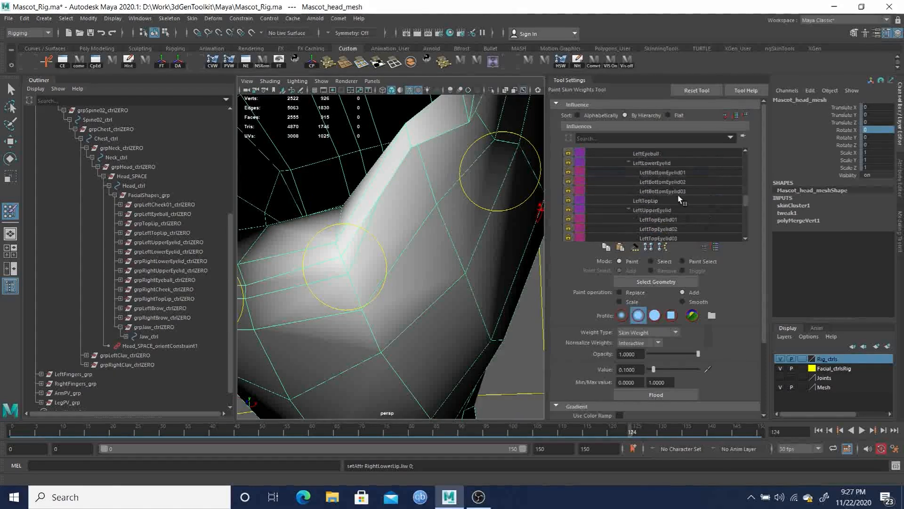
Filter the influence list by "*Lip" and toggle the locks on LeftTopLip, RightTopLip and TopLip
click(634, 139)
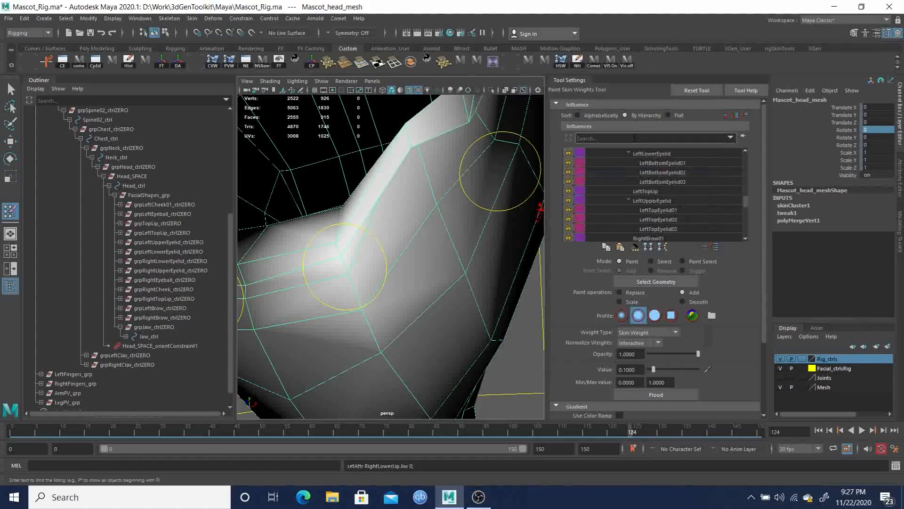
text(*Lip)
click(569, 200)
click(569, 210)
click(569, 219)
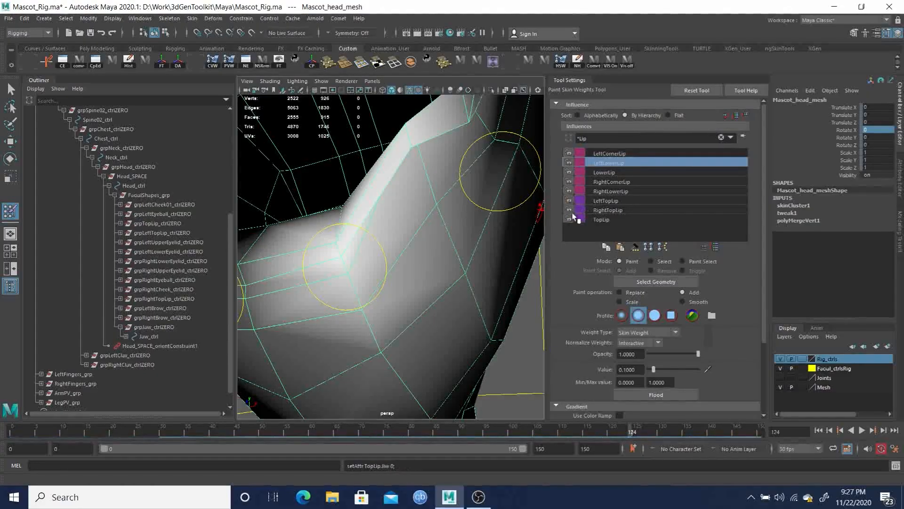
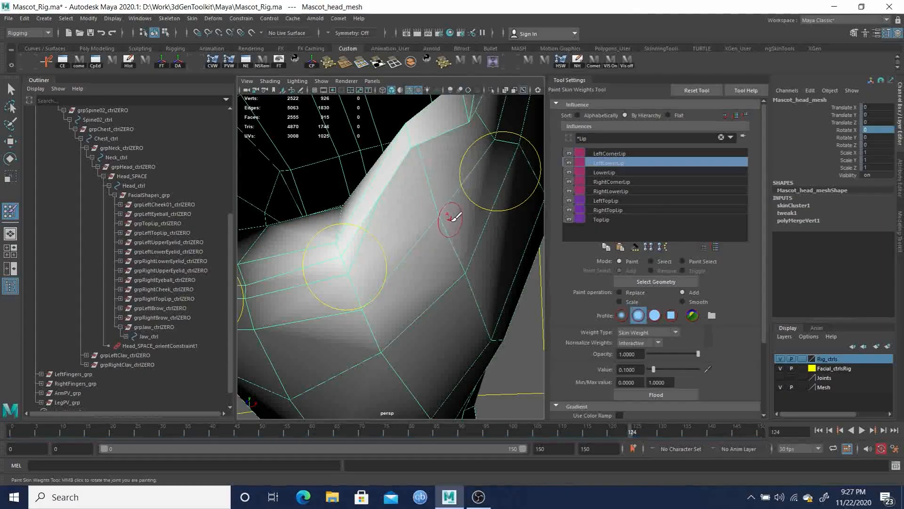
Paint LeftLowerLip weights at value 0.1 along the lower lip's side while scrubbing the timeline to check the jaw-open pose
key(space)
mouse_move(446, 214)
mouse_down()
mouse_move(448, 224)
mouse_move(422, 206)
mouse_move(410, 228)
mouse_move(365, 216)
mouse_move(314, 168)
mouse_move(369, 218)
mouse_move(414, 229)
mouse_move(473, 304)
mouse_move(485, 287)
mouse_move(498, 296)
mouse_move(478, 284)
mouse_move(471, 250)
mouse_move(465, 258)
mouse_up()
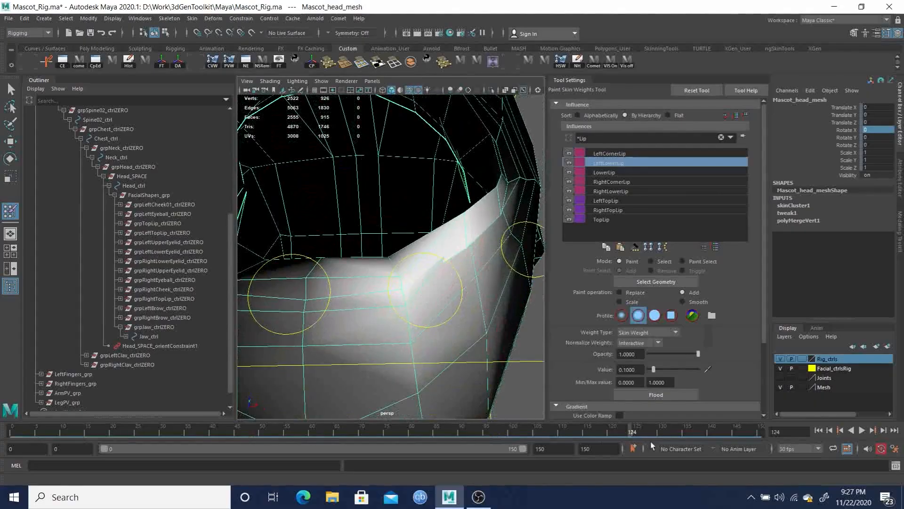
drag(632, 433, 618, 432)
alt+drag(432, 322, 444, 219)
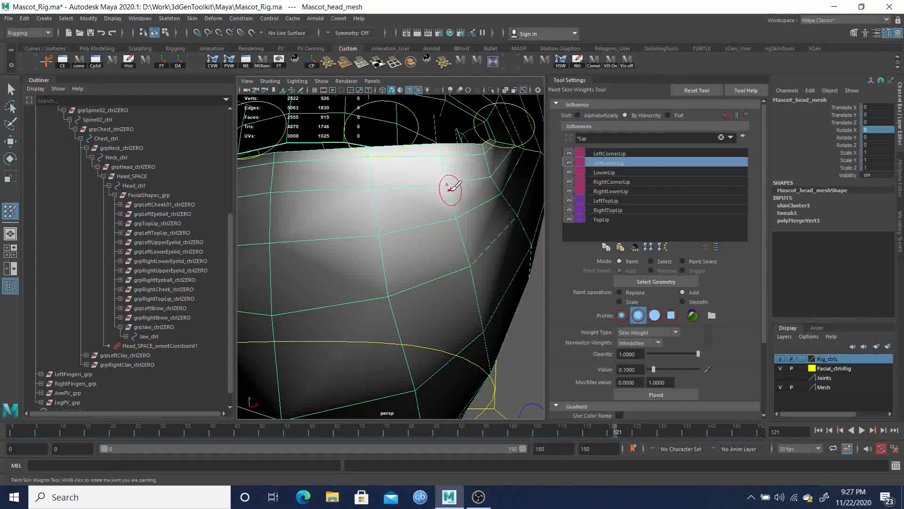
alt+drag(383, 191, 502, 235)
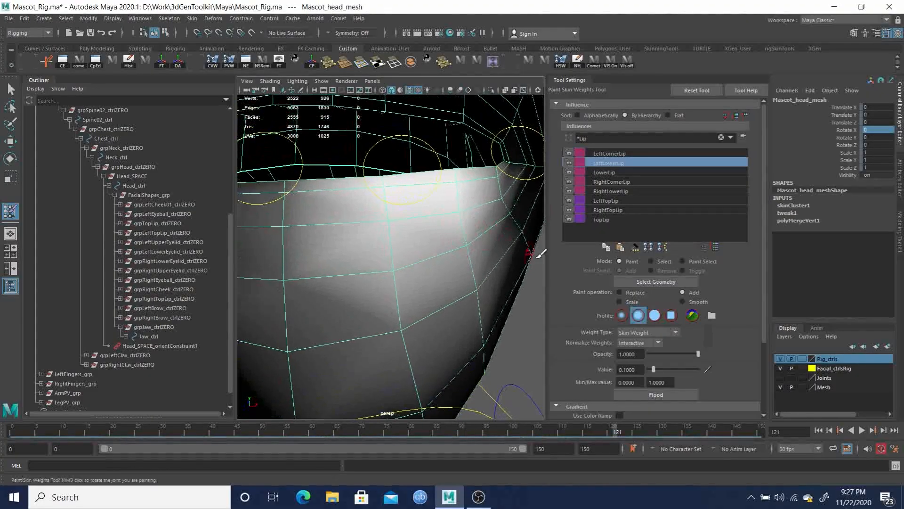
drag(622, 432, 625, 434)
mouse_move(504, 352)
alt+mouse_down()
mouse_move(414, 323)
mouse_move(428, 317)
mouse_move(428, 292)
mouse_move(470, 250)
alt+mouse_up()
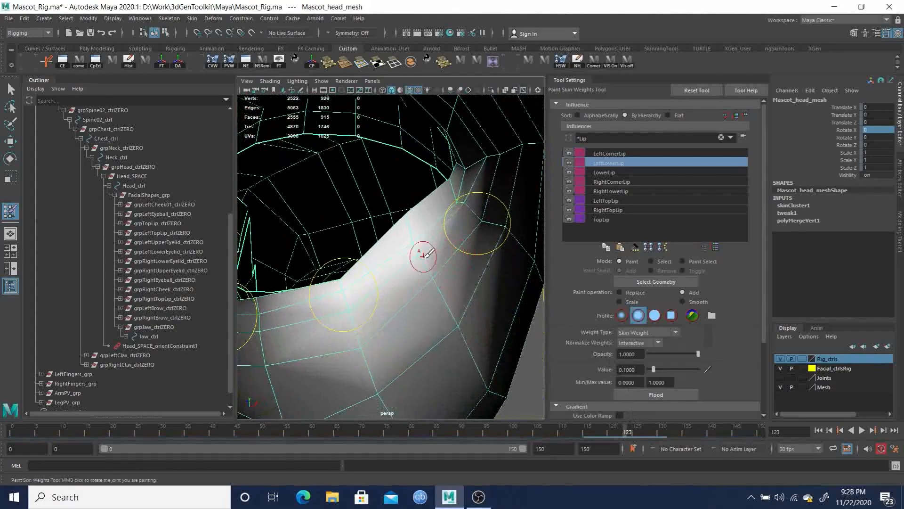
click(632, 433)
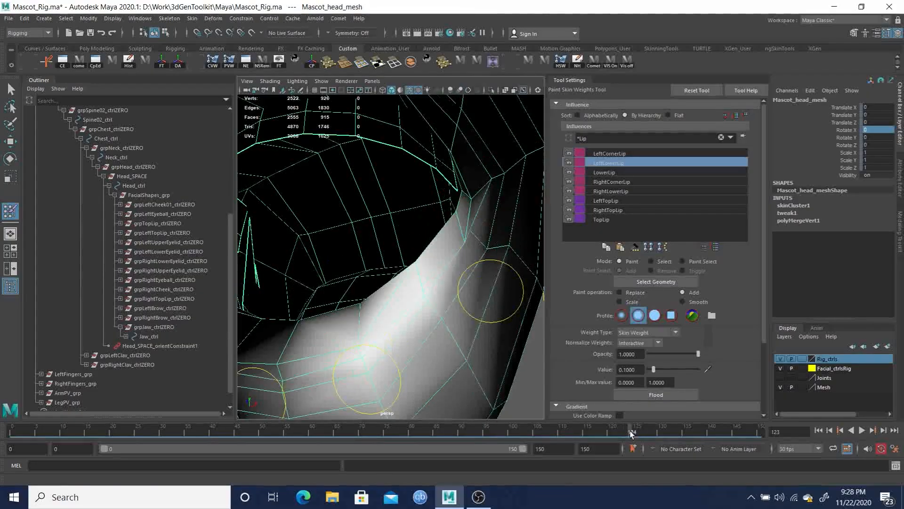
click(637, 434)
mouse_move(505, 368)
alt+mouse_down()
mouse_move(400, 305)
mouse_move(424, 289)
mouse_move(440, 303)
mouse_move(448, 333)
mouse_move(351, 296)
mouse_move(325, 302)
mouse_move(383, 296)
mouse_move(397, 317)
mouse_move(363, 313)
mouse_move(344, 282)
mouse_move(305, 298)
mouse_move(333, 317)
mouse_move(414, 303)
mouse_move(406, 290)
mouse_move(355, 303)
mouse_move(372, 317)
mouse_move(412, 320)
mouse_move(379, 303)
mouse_move(381, 315)
mouse_move(421, 292)
mouse_move(339, 307)
mouse_move(398, 296)
alt+mouse_up()
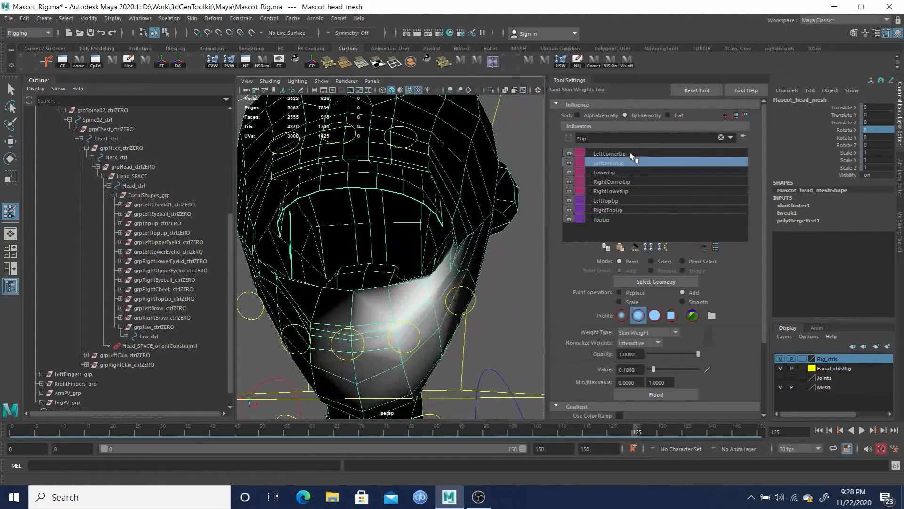
Select the LowerLip influence and paint it with Replace at value 1 over the center of the lower lip
click(602, 173)
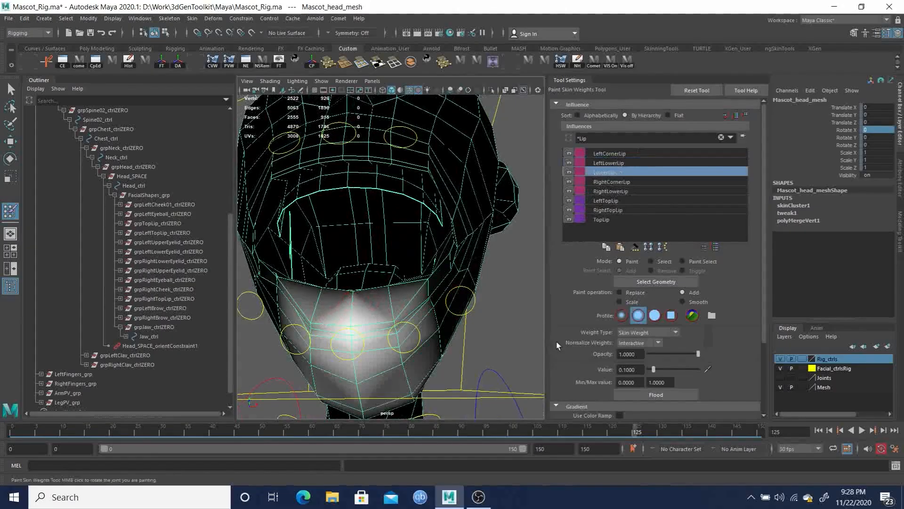
click(622, 292)
alt+drag(356, 292, 400, 317)
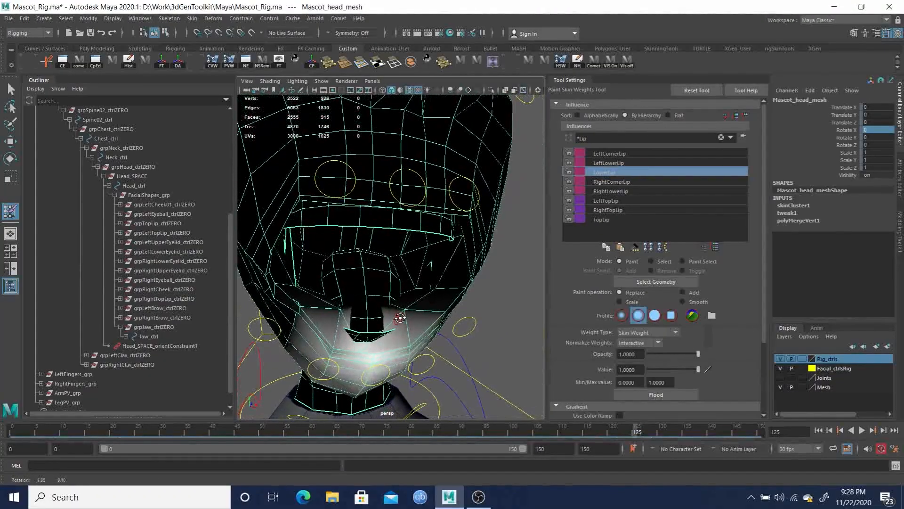
Select the LeftLowerLip influence and paint a small Replace dab near the lower lip corner
click(609, 163)
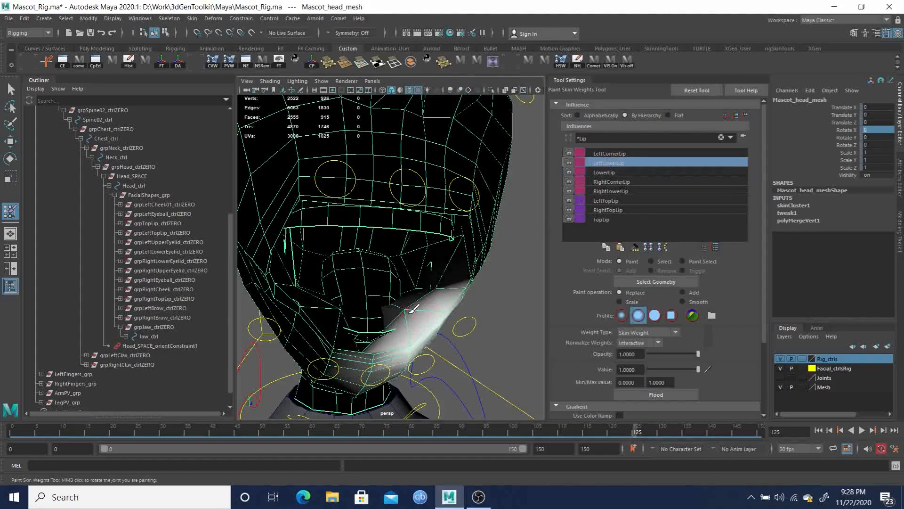
alt+drag(438, 333, 434, 333)
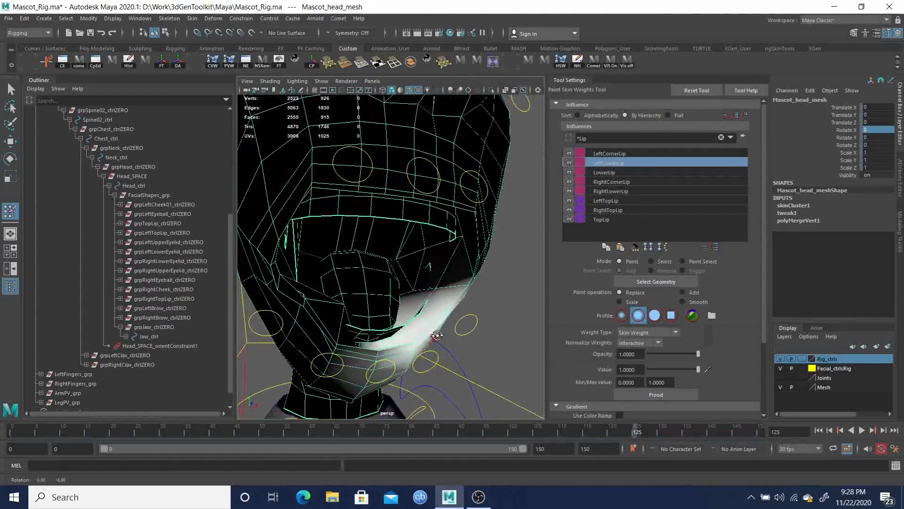
Select the LeftCornerLip influence, switch to Add with value 0.25 and paint around the left mouth corner
click(610, 154)
alt+drag(454, 283, 434, 292)
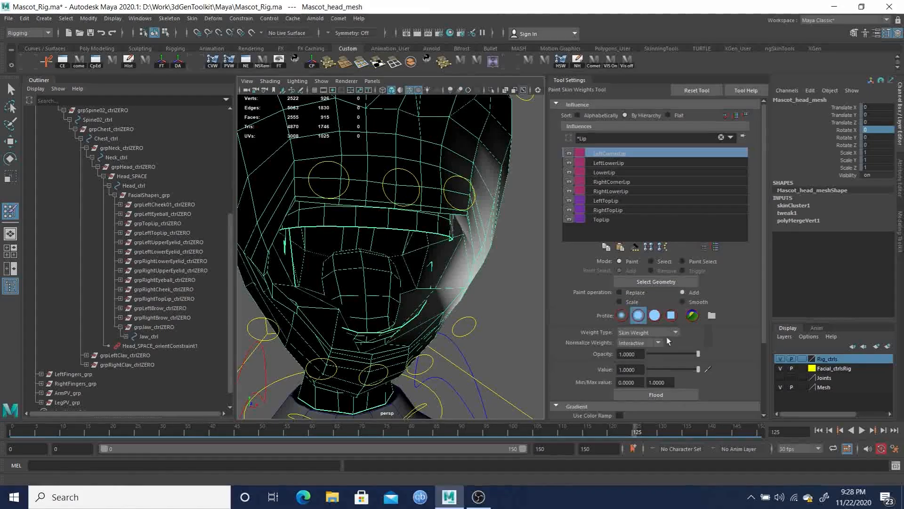
text(0.25)
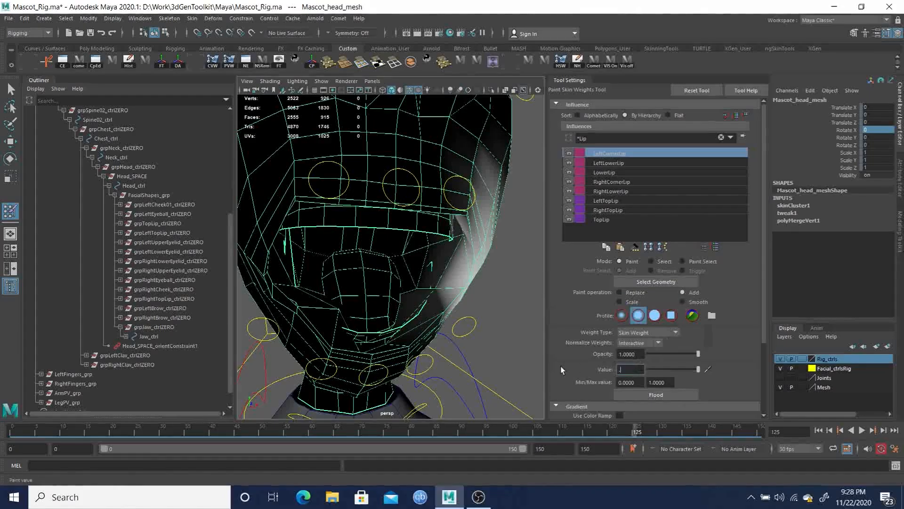
key(Return)
alt+drag(448, 262, 433, 282)
alt+right_drag(433, 282, 384, 285)
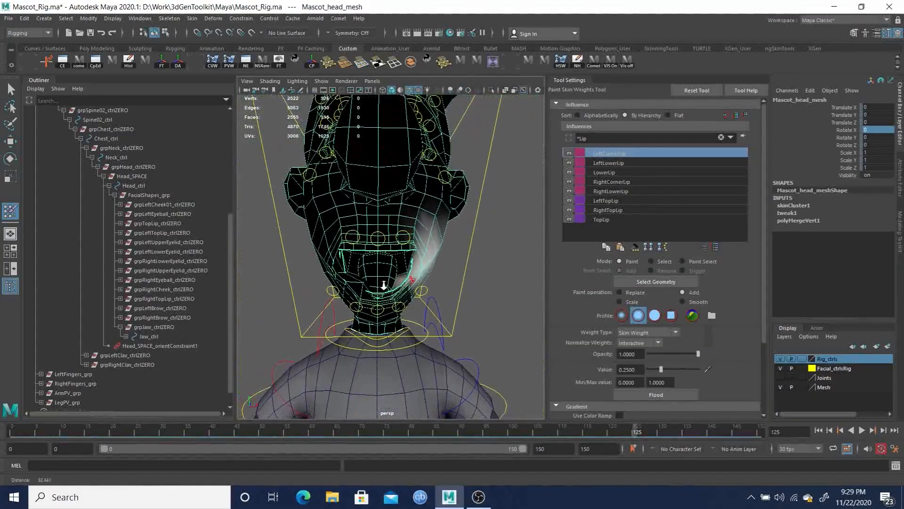
Return to the start frame, scrub the timeline and toggle textured shading to inspect the mouth corner deformation
click(820, 430)
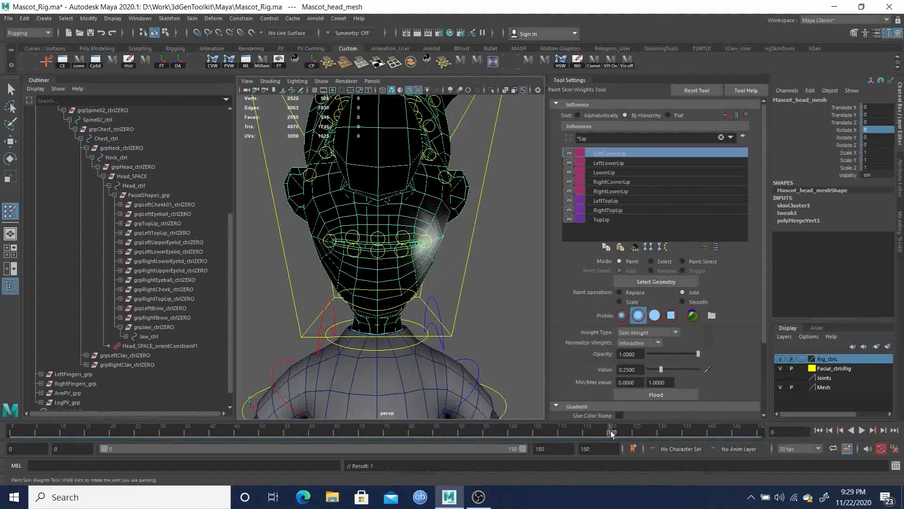
drag(611, 433, 622, 434)
mouse_move(424, 301)
alt+mouse_down()
mouse_move(400, 300)
mouse_move(415, 296)
alt+mouse_up()
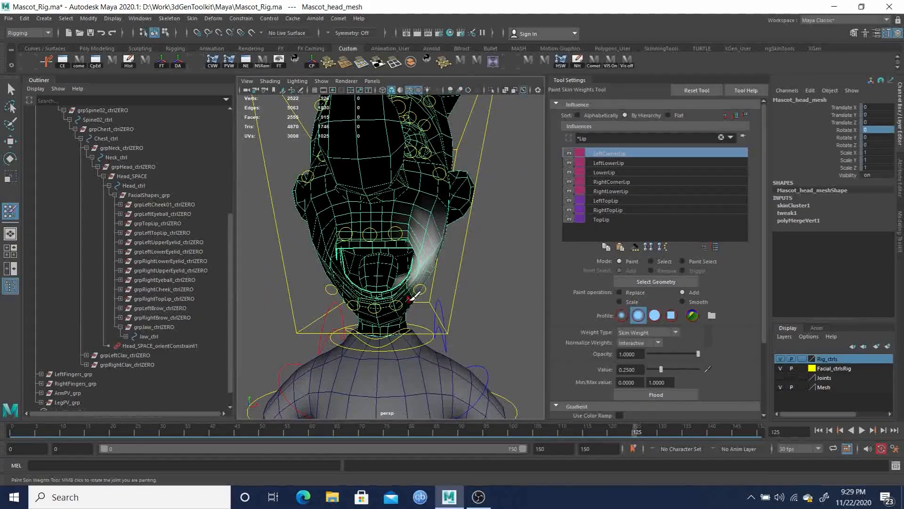
key(6)
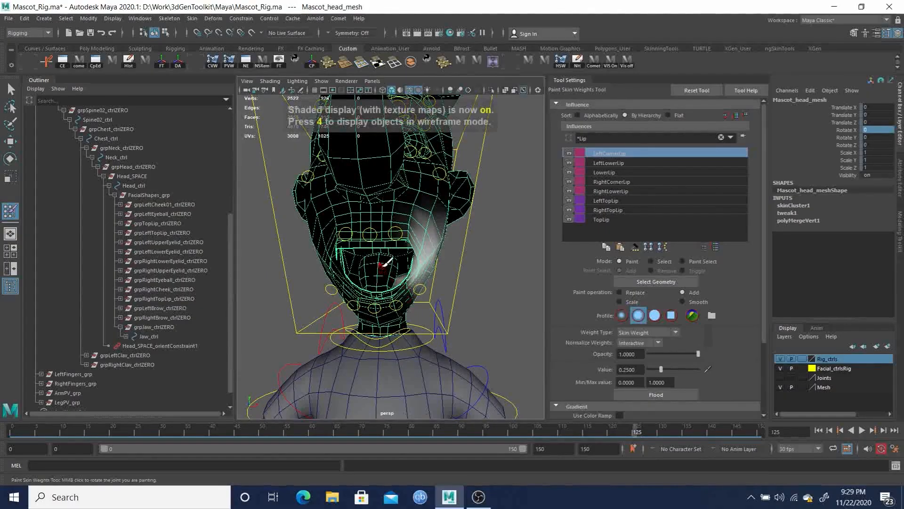
key(q)
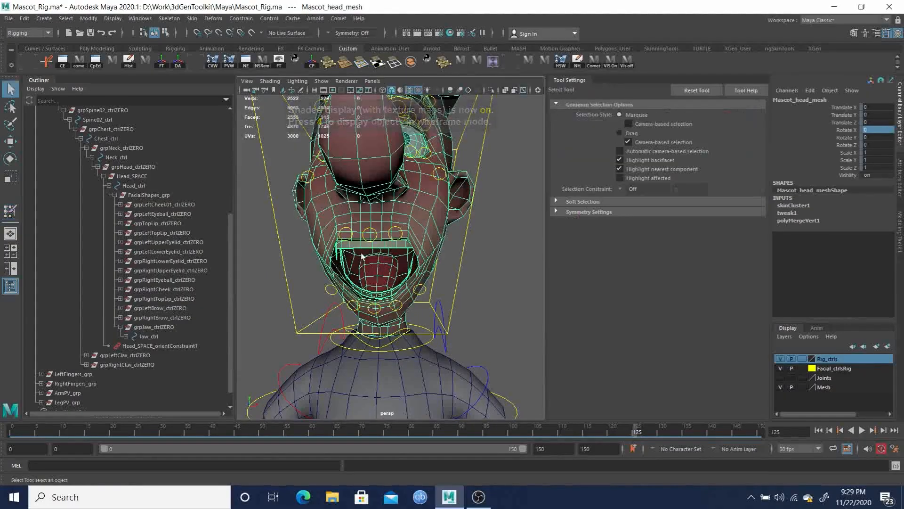
alt+right_drag(357, 253, 425, 289)
alt+drag(426, 288, 472, 283)
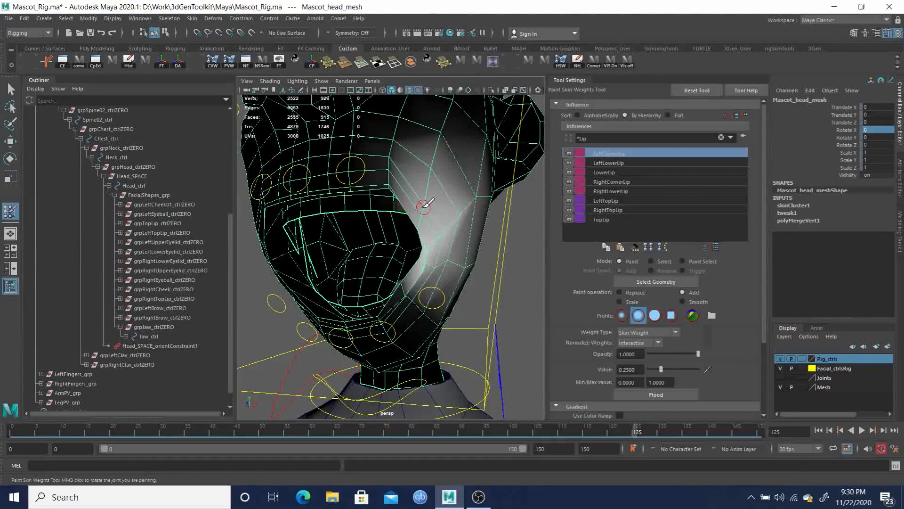
Paint more LeftCornerLip weight at 0.25 on the cheek above the left mouth corner
alt+right_drag(424, 208, 454, 234)
mouse_move(462, 214)
alt+mouse_down()
mouse_move(466, 226)
mouse_move(454, 220)
alt+mouse_up()
alt+right_drag(427, 203, 437, 229)
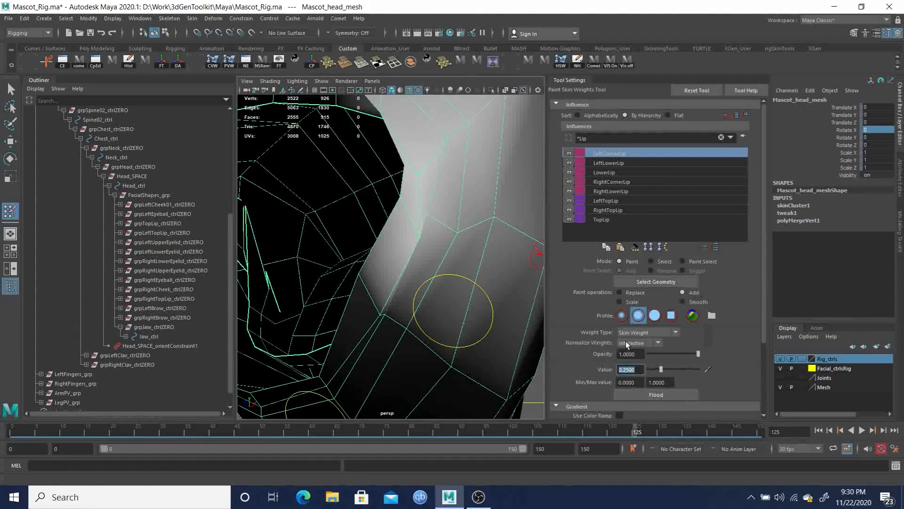
Set the paint value to 0.05 and paint light LeftCornerLip weight along the mouth corner's upper edge, undoing one dab
text(0.05)
key(Return)
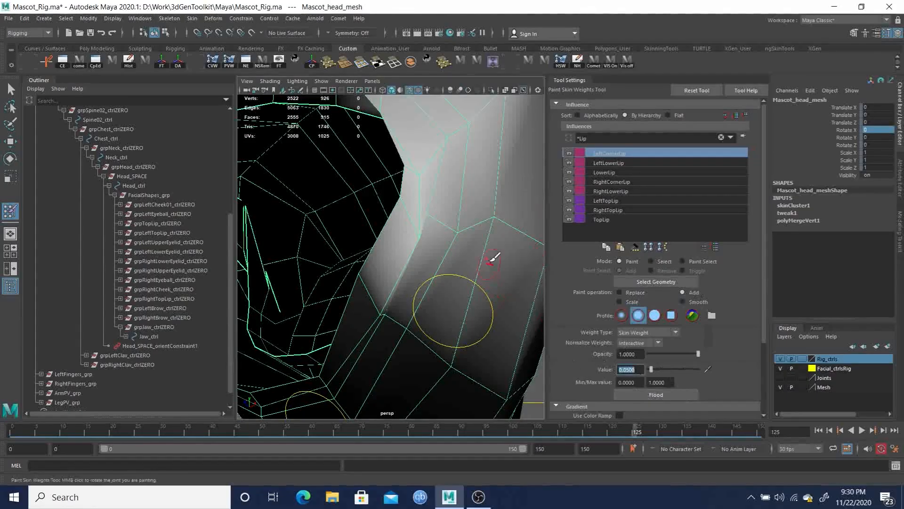
click(417, 228)
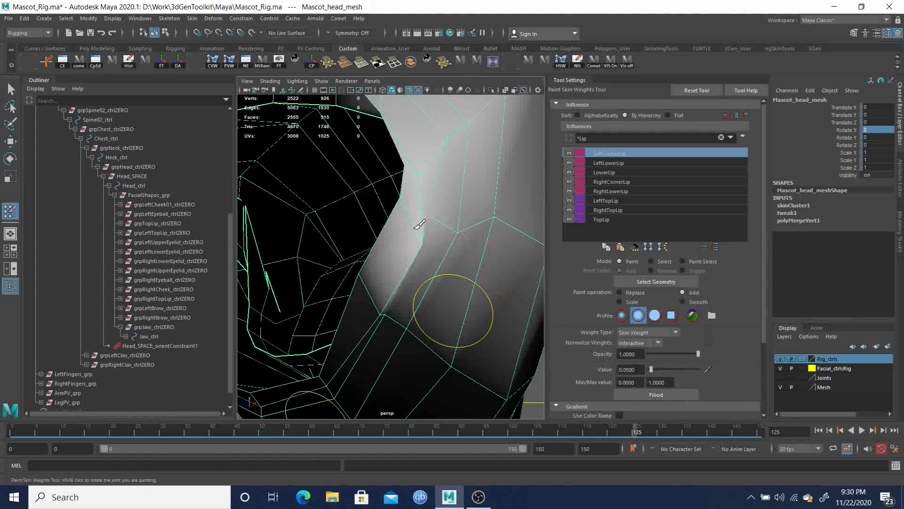
key(ctrl+z)
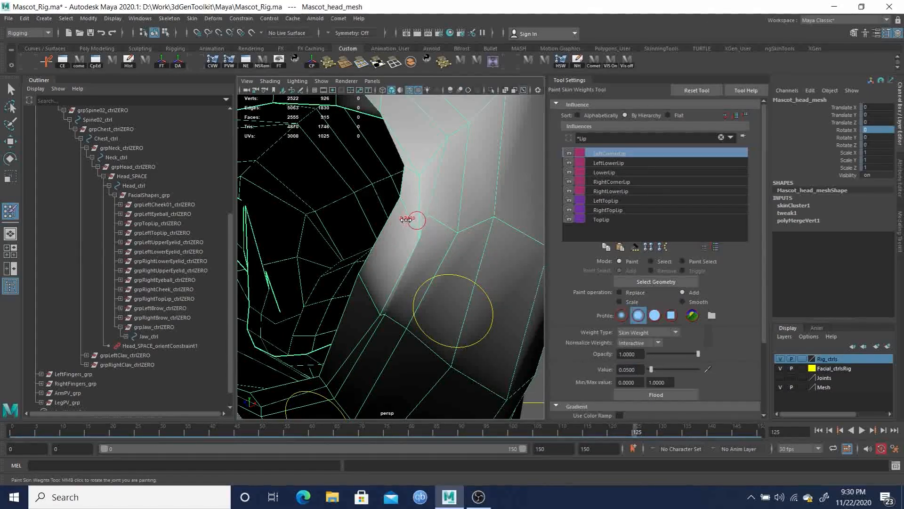
click(401, 205)
click(420, 233)
alt+drag(427, 226, 411, 221)
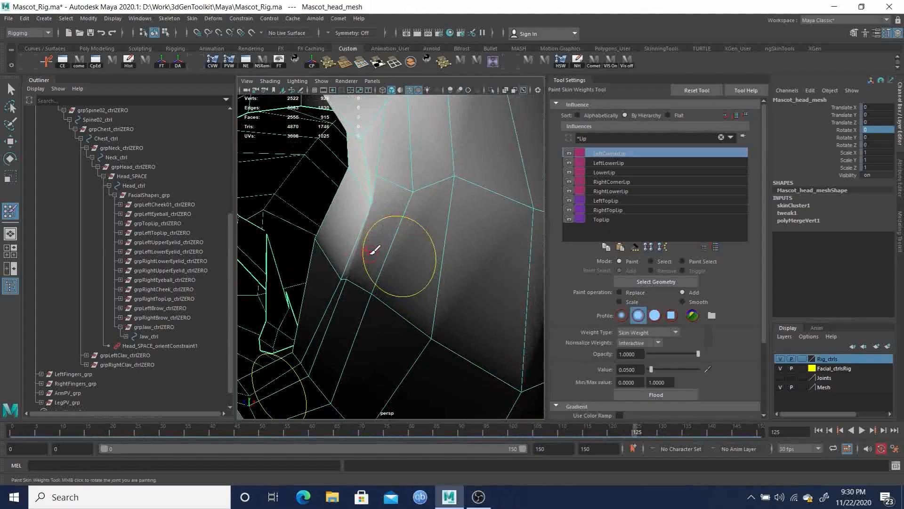
click(382, 179)
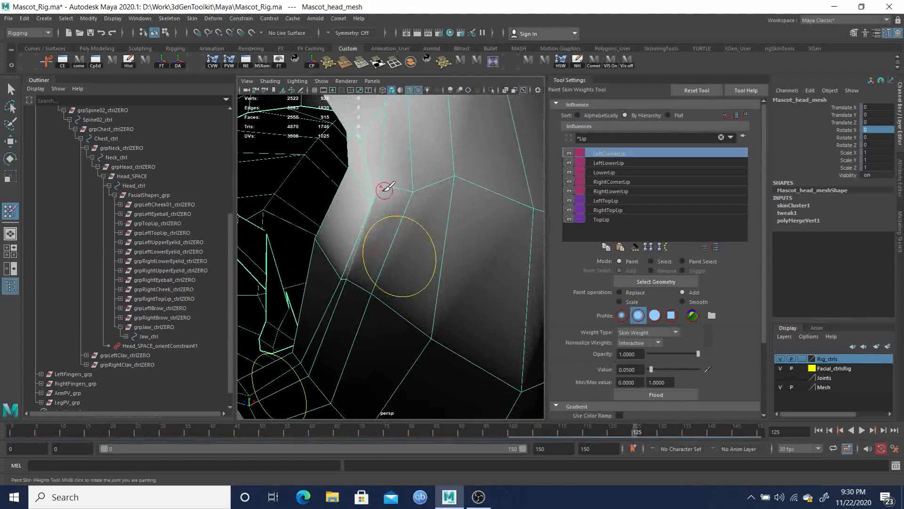
click(386, 193)
click(392, 200)
click(418, 195)
mouse_move(438, 206)
alt+mouse_down()
mouse_move(466, 216)
mouse_move(424, 232)
mouse_move(407, 264)
alt+mouse_up()
click(385, 269)
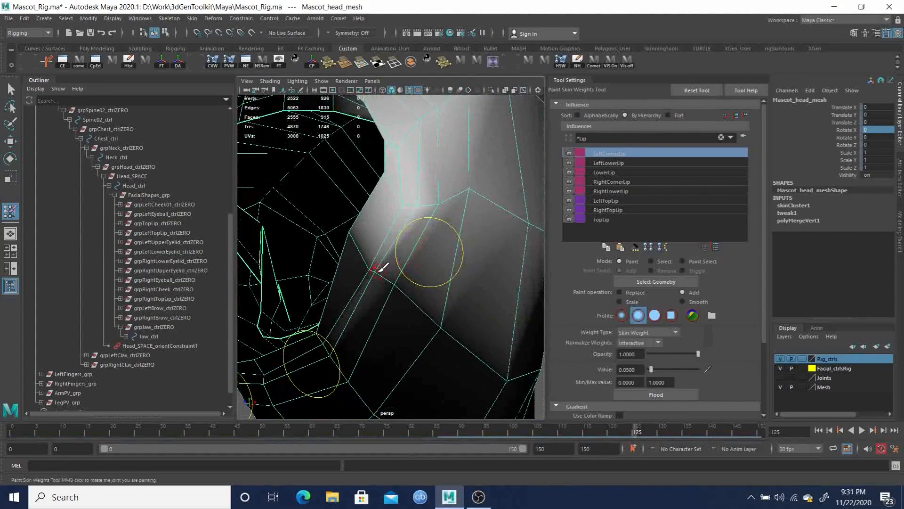
click(386, 273)
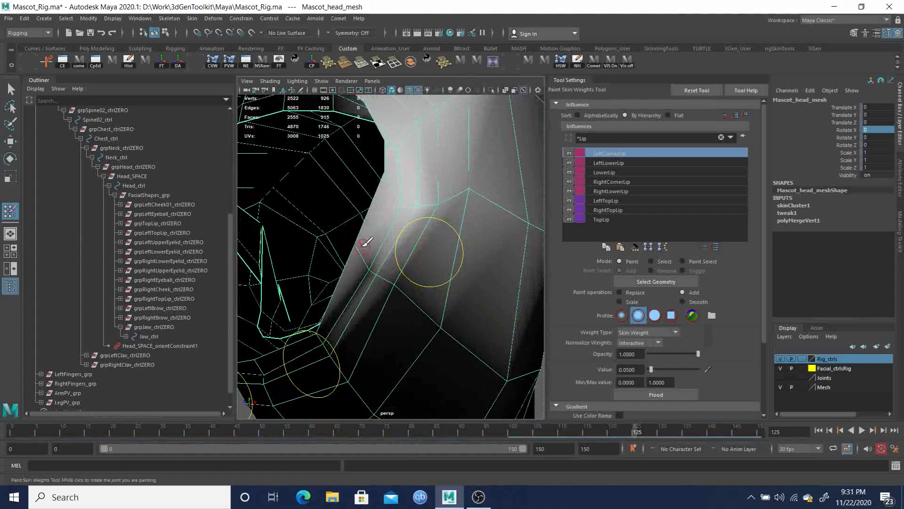
Continue painting LeftCornerLip weight at 0.05 around the lower side of the mouth corner from several angles
alt+drag(375, 254, 407, 273)
alt+drag(437, 329, 433, 270)
alt+right_drag(433, 270, 448, 281)
mouse_move(448, 282)
alt+mouse_down()
mouse_move(431, 273)
mouse_move(418, 289)
mouse_move(451, 315)
mouse_move(477, 319)
mouse_move(491, 317)
mouse_move(501, 286)
mouse_move(505, 298)
mouse_move(512, 289)
mouse_move(521, 293)
mouse_move(476, 294)
mouse_move(397, 241)
mouse_move(430, 283)
alt+mouse_up()
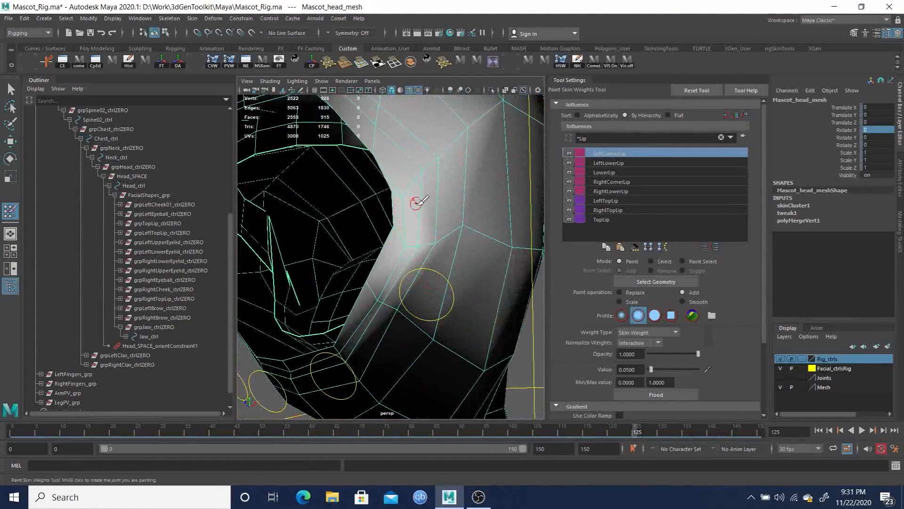
mouse_move(464, 229)
mouse_down()
mouse_move(471, 232)
mouse_move(448, 256)
mouse_move(460, 249)
mouse_move(427, 267)
mouse_move(417, 244)
mouse_up()
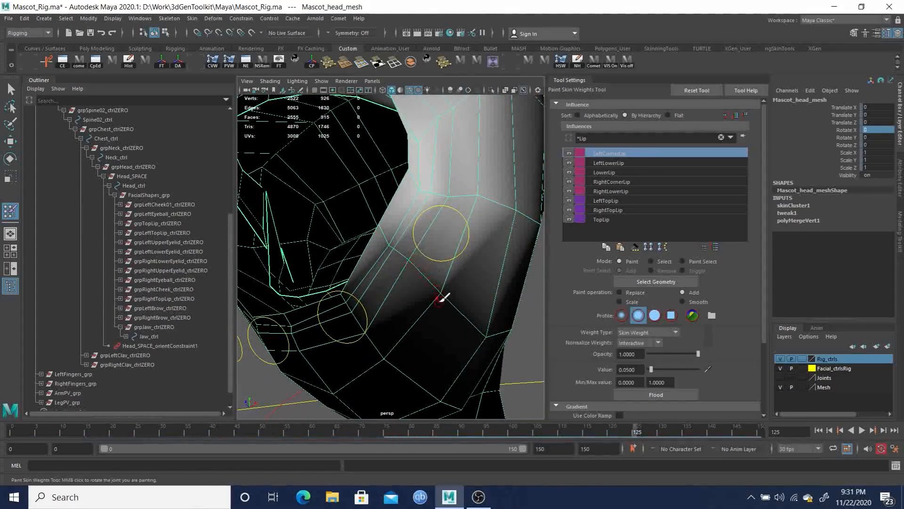
drag(444, 284, 442, 285)
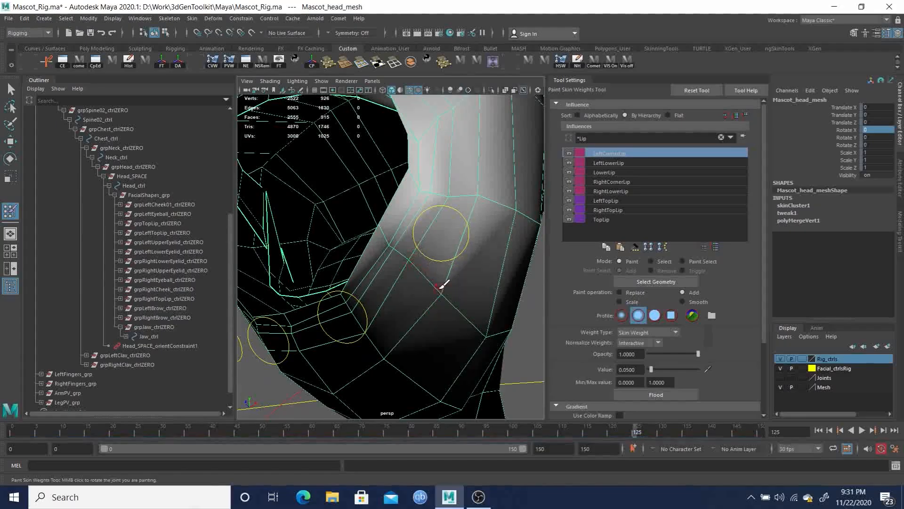
click(392, 245)
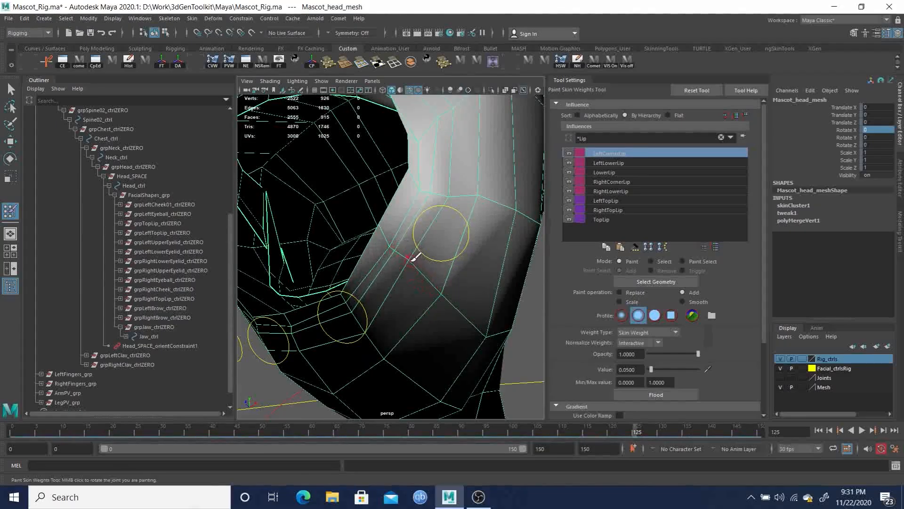
click(411, 260)
mouse_move(417, 258)
alt+mouse_down()
mouse_move(428, 276)
mouse_move(455, 276)
alt+mouse_up()
alt+right_drag(433, 269, 407, 267)
mouse_move(406, 267)
alt+mouse_down()
mouse_move(384, 283)
mouse_move(410, 277)
alt+mouse_up()
mouse_move(411, 239)
alt+middle_down()
mouse_move(420, 237)
mouse_move(398, 239)
alt+middle_up()
Switch to Smooth with opacity 0.1, flood the LeftCornerLip weights, and undo the following stroke
click(694, 299)
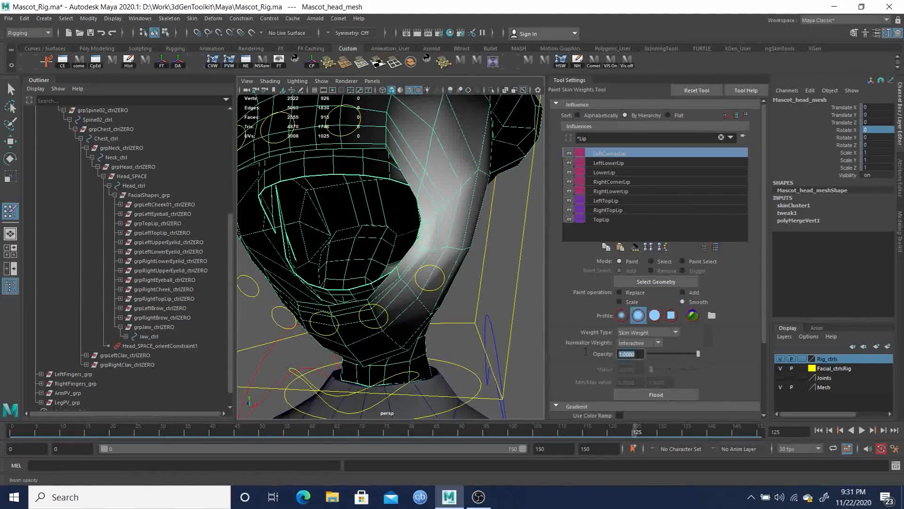
text(0.1)
key(Return)
click(669, 391)
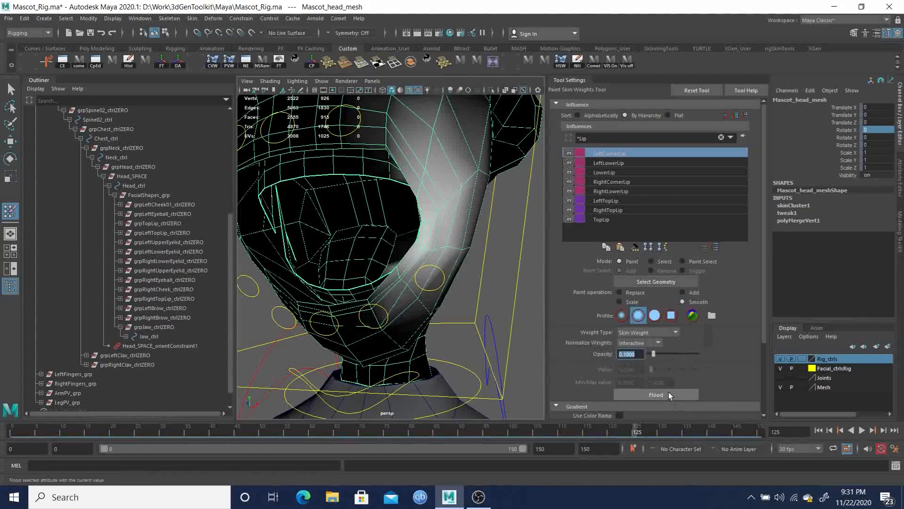
alt+drag(421, 325, 443, 288)
key(ctrl+z)
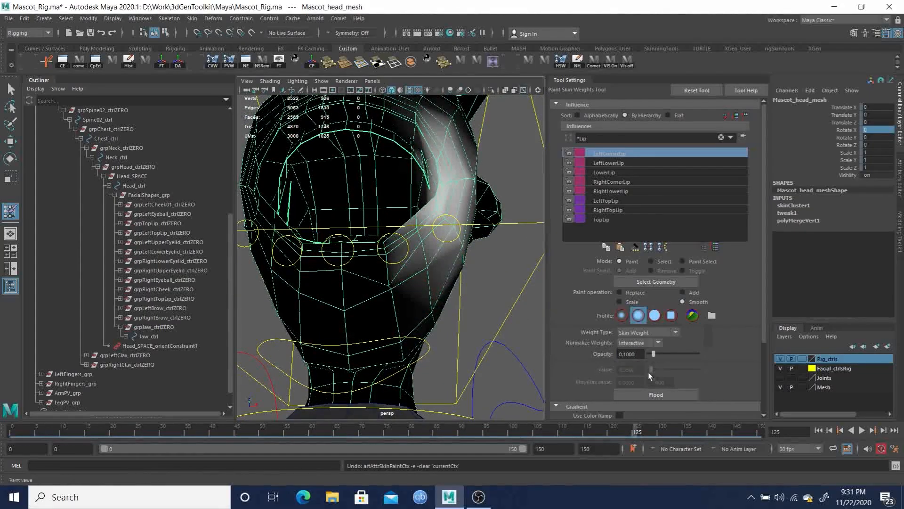
Smooth the LeftCornerLip weights around the mouth corner and scrub the timeline to check the pose
alt+drag(430, 278, 412, 299)
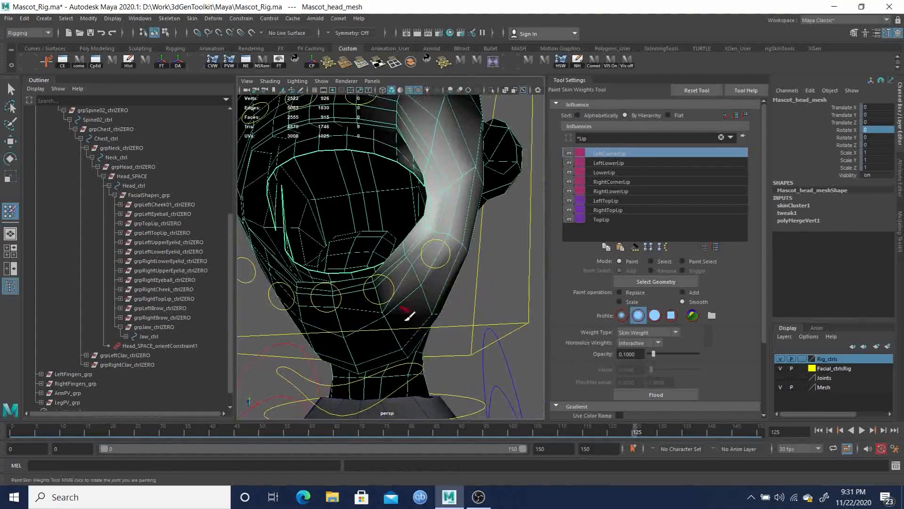
mouse_move(635, 432)
mouse_down()
mouse_move(612, 431)
mouse_move(637, 433)
mouse_up()
mouse_move(464, 332)
alt+mouse_down()
mouse_move(487, 351)
mouse_move(405, 344)
mouse_move(470, 345)
alt+mouse_up()
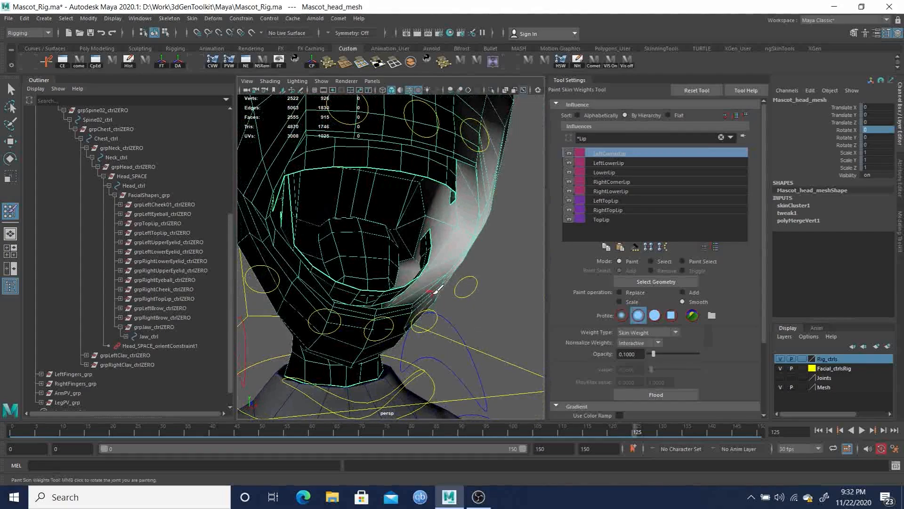
Select the LowerLip influence and set the paint operation to Add with opacity 1
mouse_move(455, 262)
alt+mouse_down()
mouse_move(403, 258)
mouse_move(410, 245)
mouse_move(396, 230)
mouse_move(393, 245)
mouse_move(404, 247)
mouse_move(392, 245)
alt+mouse_up()
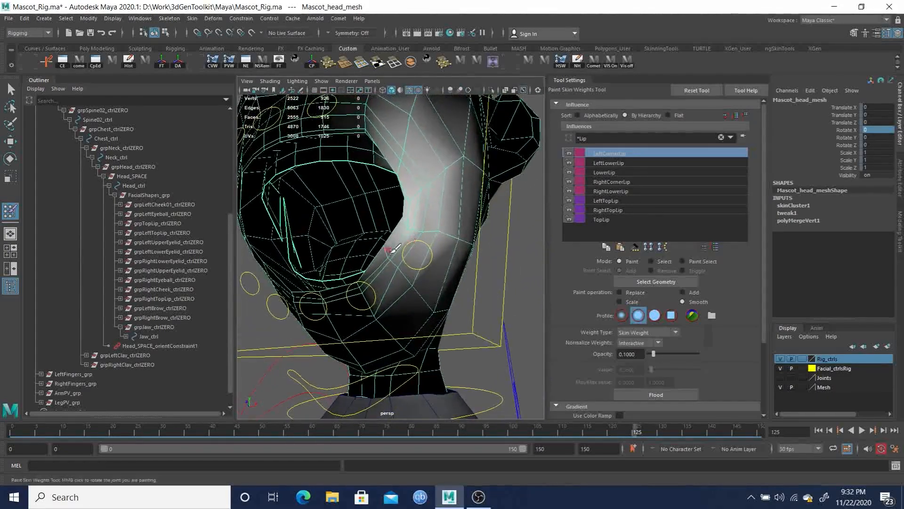
alt+right_drag(392, 245, 404, 281)
alt+drag(404, 281, 405, 261)
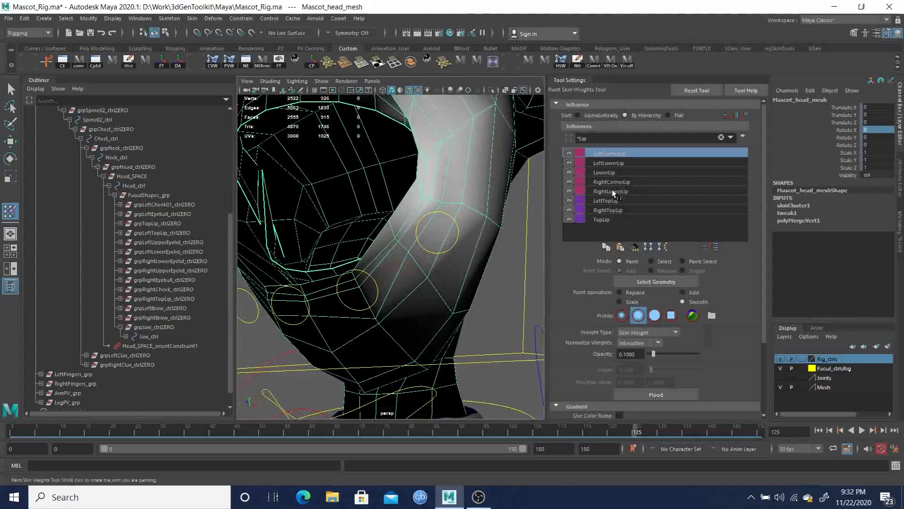
click(609, 172)
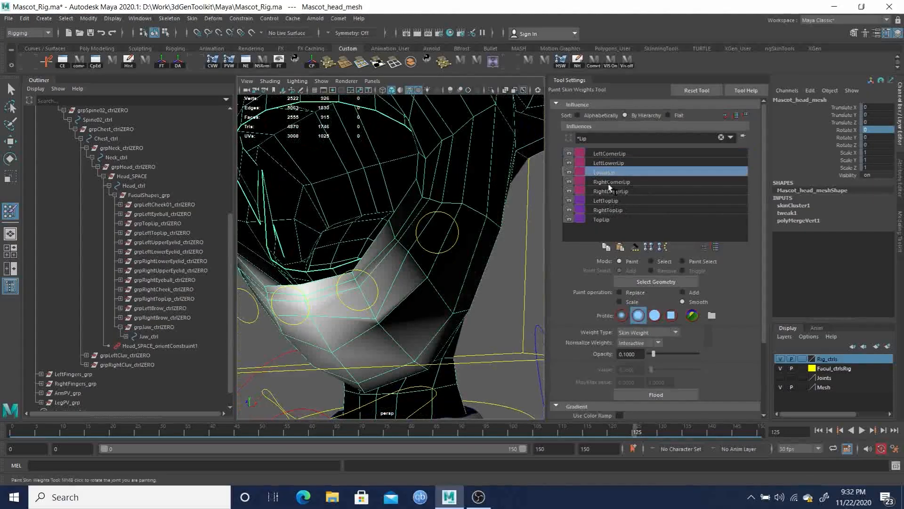
mouse_move(434, 286)
alt+mouse_down()
mouse_move(414, 284)
mouse_move(387, 311)
alt+mouse_up()
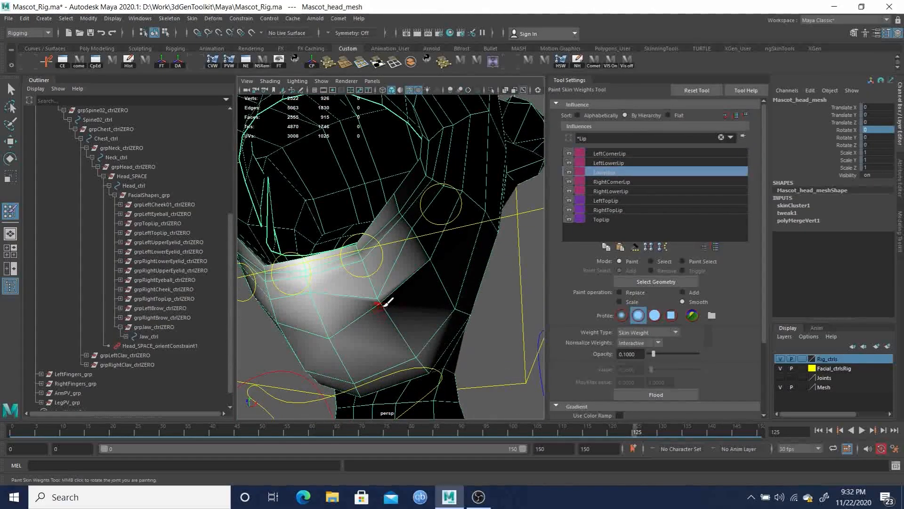
click(694, 293)
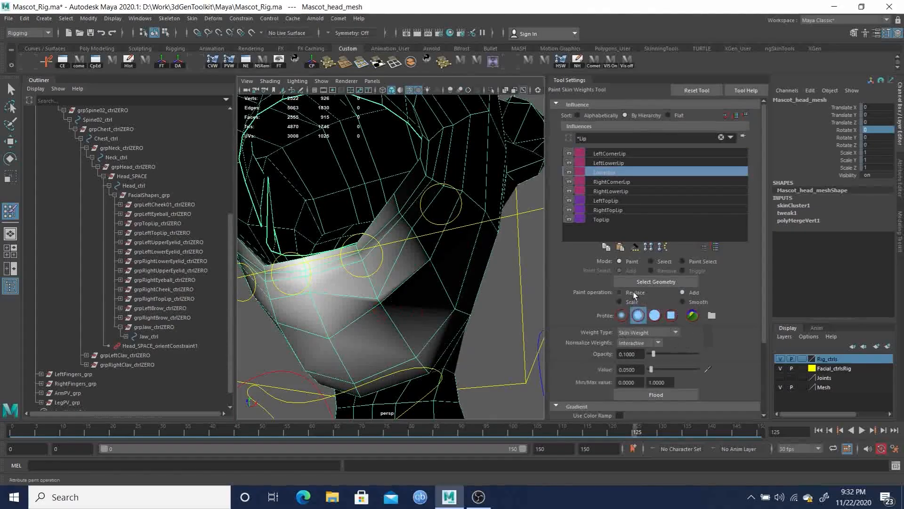
text(1)
key(Return)
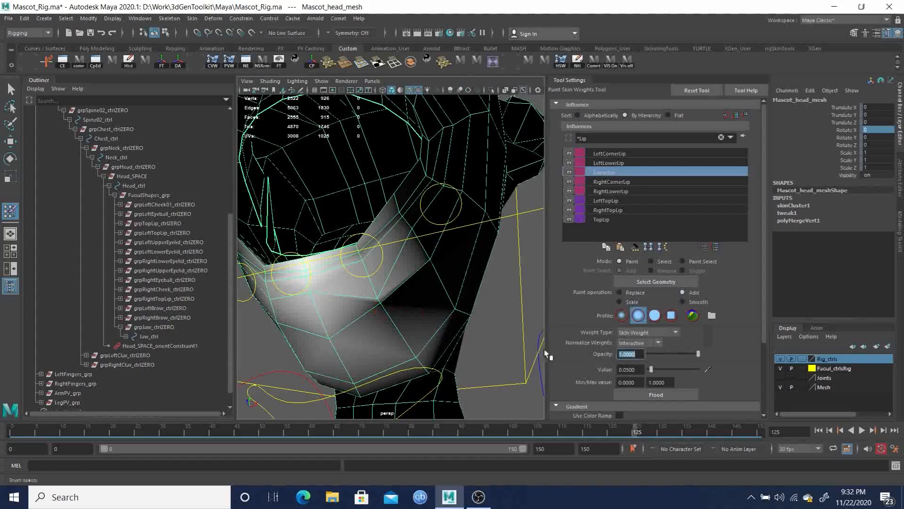
Clear the influence filter and select the Jaw influence in the full joint hierarchy
mouse_move(383, 304)
mouse_down()
mouse_move(366, 257)
mouse_move(396, 280)
mouse_move(414, 276)
mouse_move(410, 264)
mouse_up()
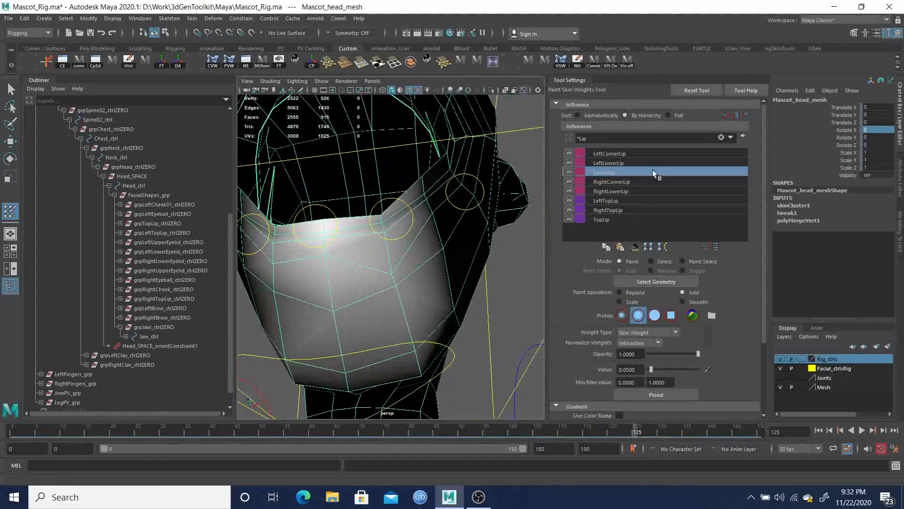
drag(607, 139, 567, 144)
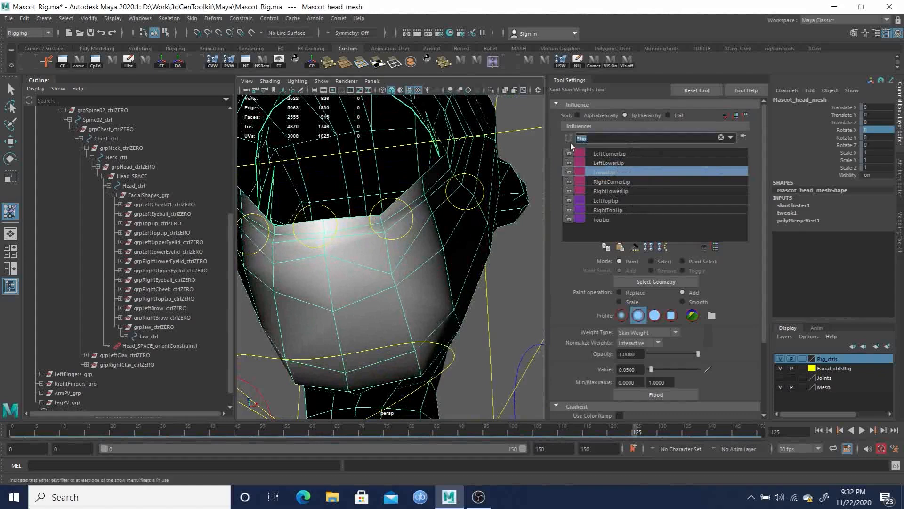
key(BackSpace)
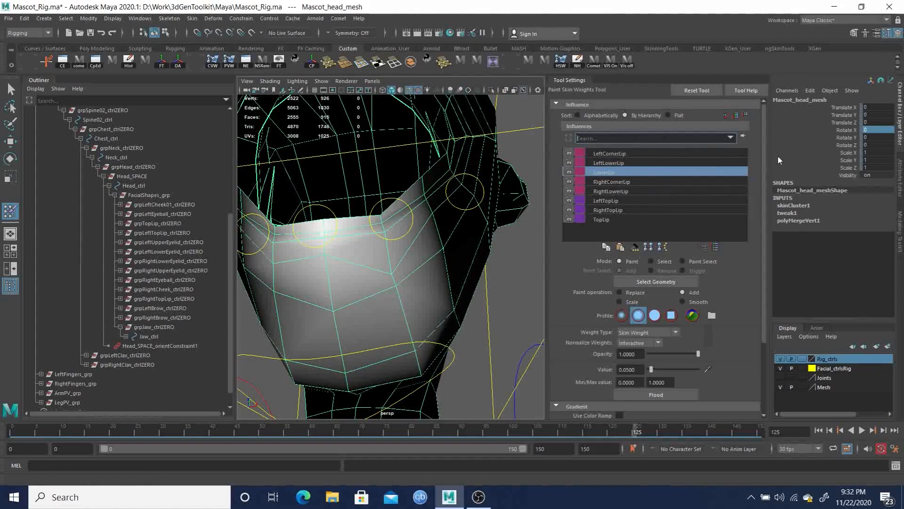
key(Return)
scroll(677, 225, down, 4)
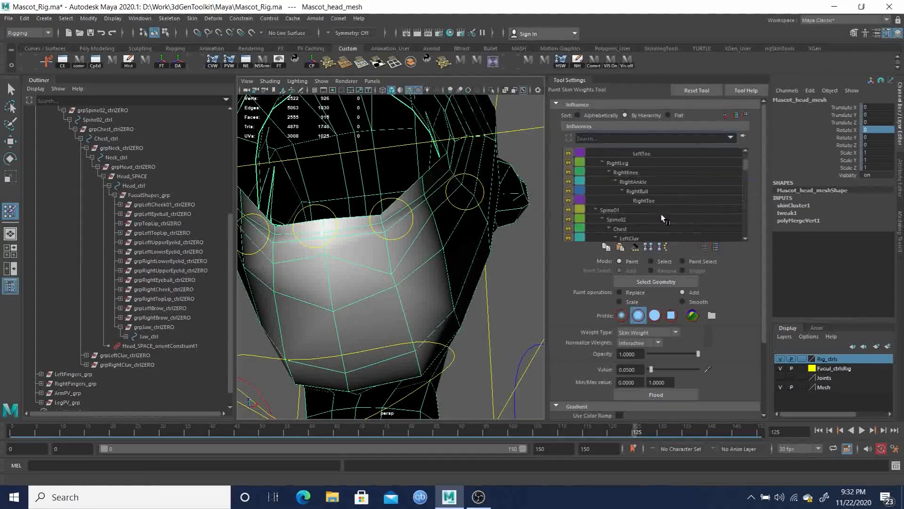
scroll(677, 224, down, 8)
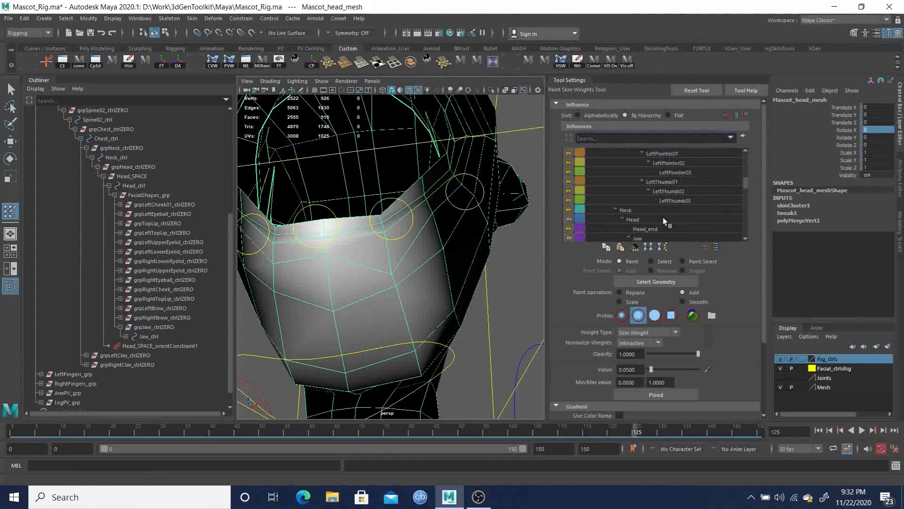
click(646, 211)
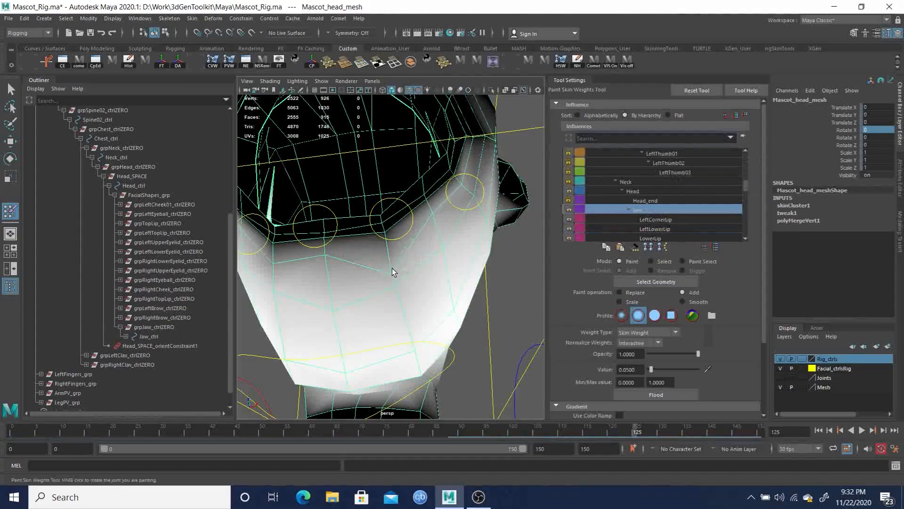
Select the LowerLip influence and add a dab of weight at 0.05 on the middle of the lower lip
mouse_move(404, 269)
alt+mouse_down()
mouse_move(386, 274)
mouse_move(358, 250)
mouse_move(377, 249)
alt+mouse_up()
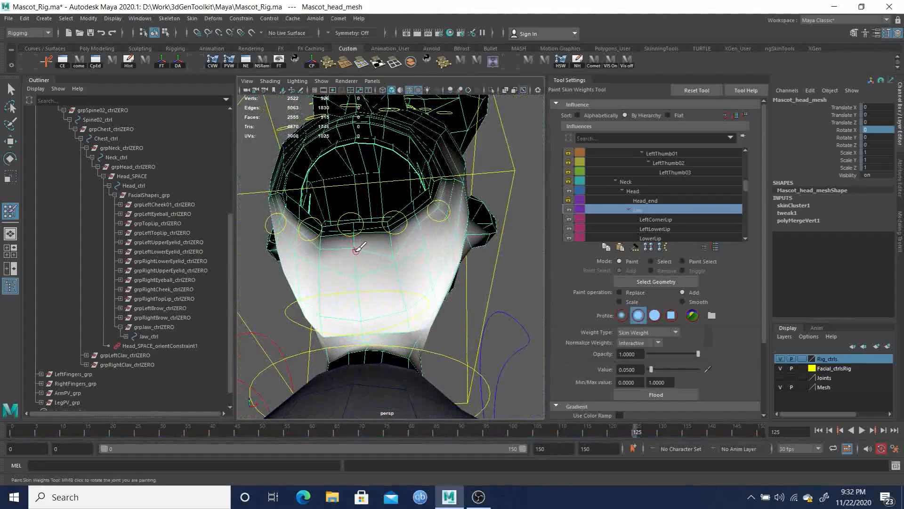
alt+drag(359, 260, 411, 301)
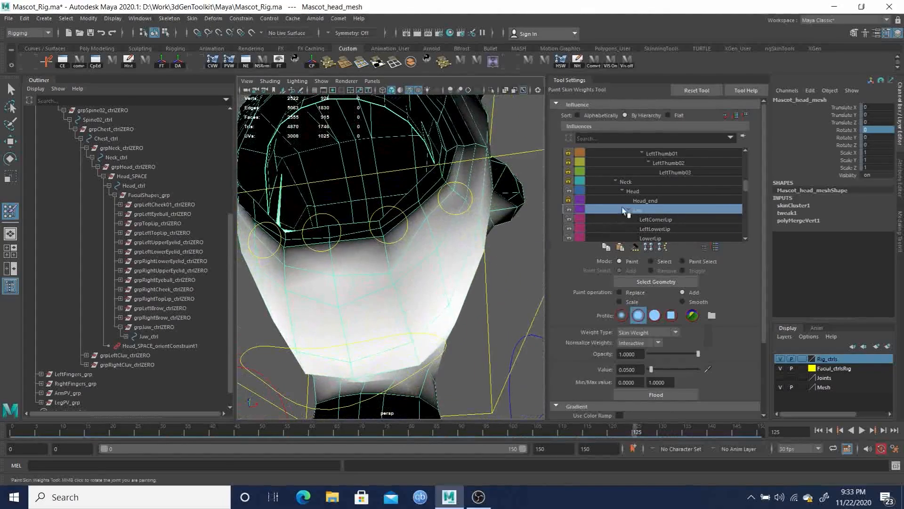
click(664, 238)
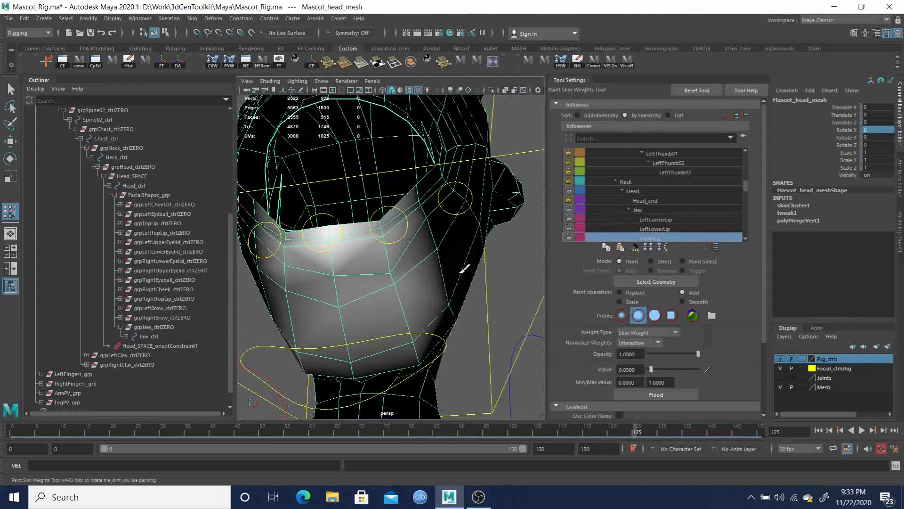
click(394, 267)
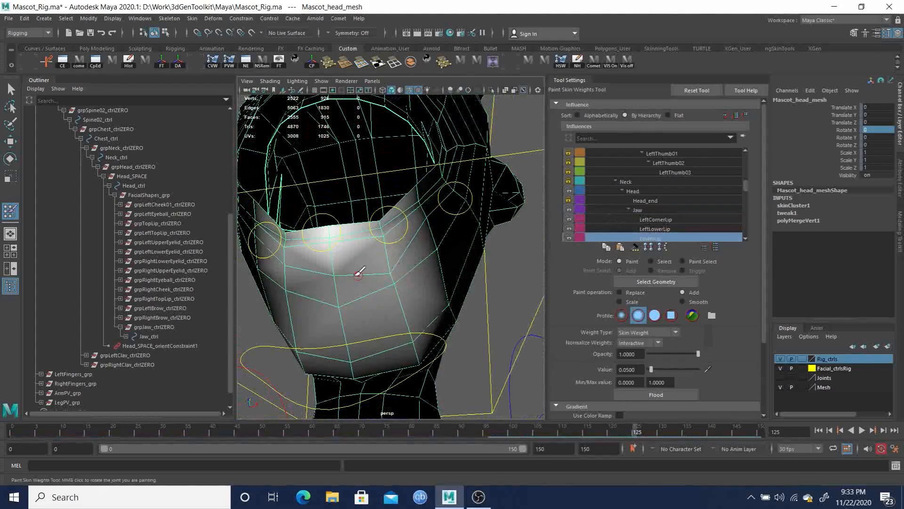
alt+drag(380, 268, 405, 287)
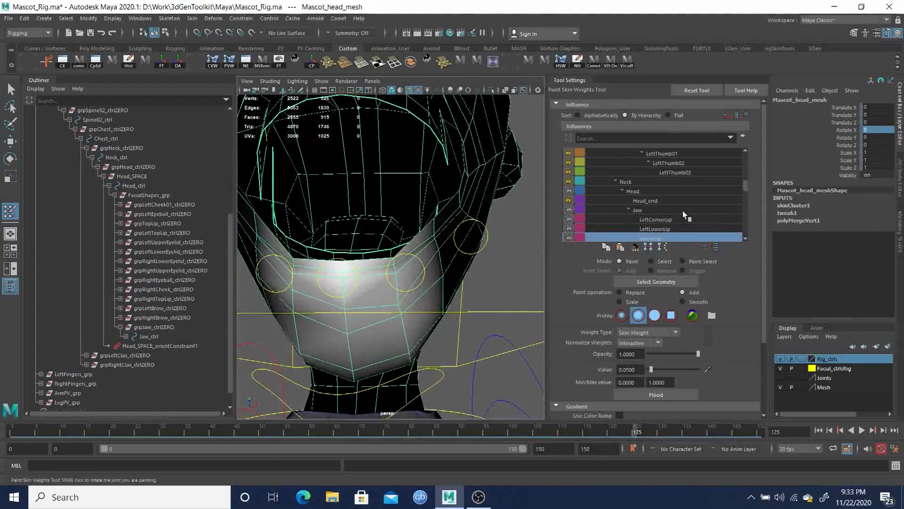
Select the LeftLowerLip influence and add weight at 0.05 along the left side of the lower lip
scroll(667, 225, down, 1)
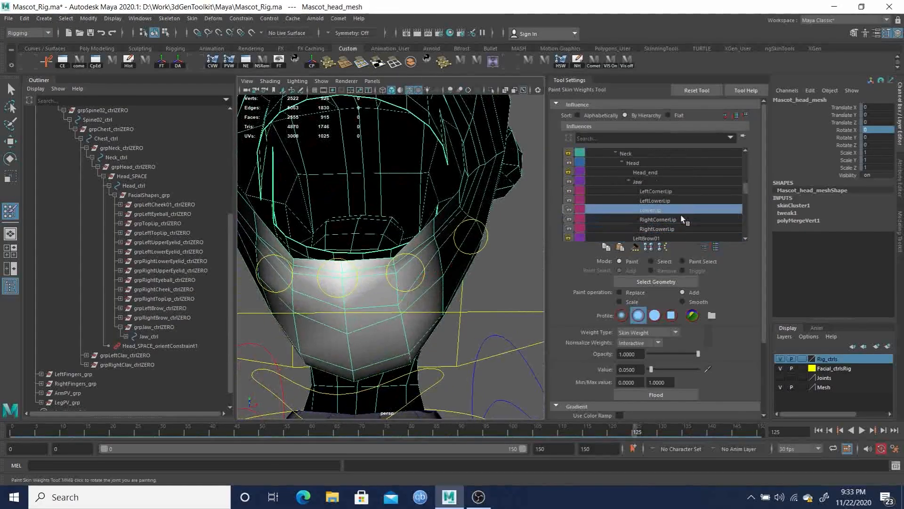
click(664, 201)
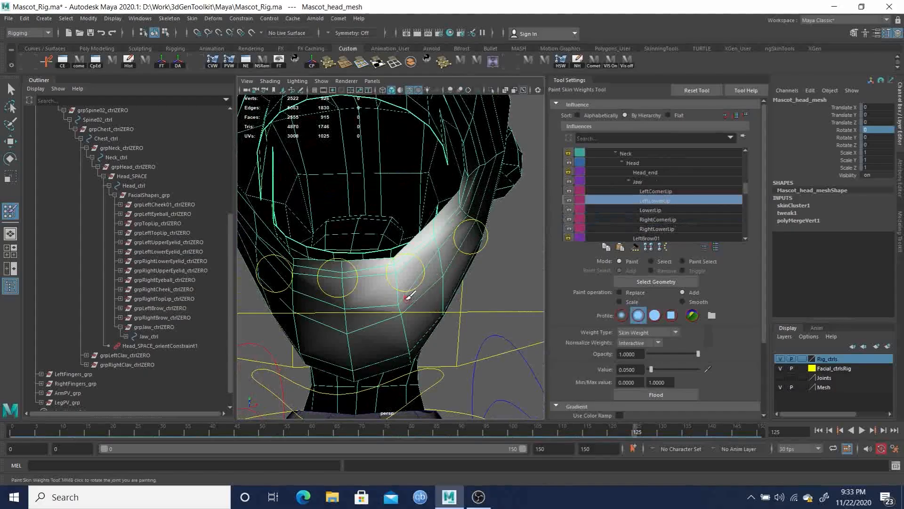
mouse_move(401, 295)
alt+mouse_down()
mouse_move(395, 279)
mouse_move(395, 289)
mouse_move(335, 272)
mouse_move(344, 277)
alt+mouse_up()
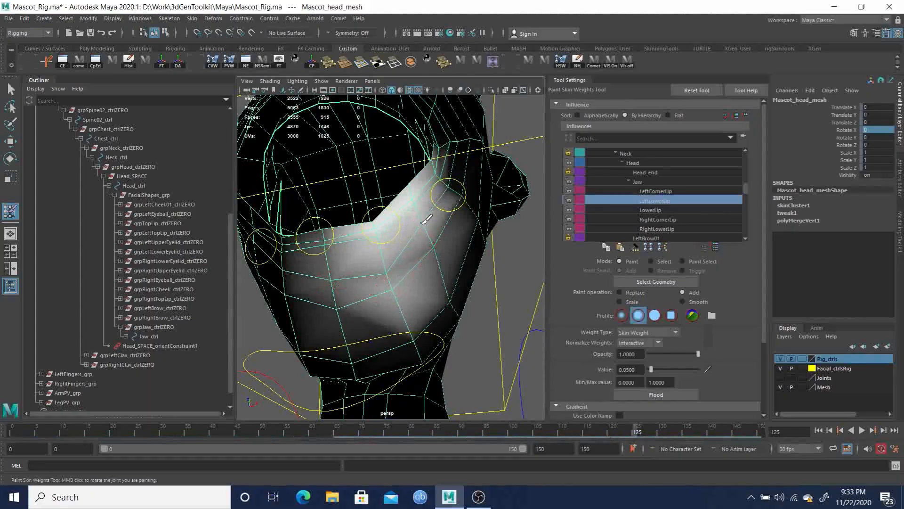
mouse_move(432, 260)
alt+mouse_down()
mouse_move(466, 280)
mouse_move(455, 298)
mouse_move(419, 297)
mouse_move(363, 270)
mouse_move(344, 276)
mouse_move(389, 275)
mouse_move(387, 267)
alt+mouse_up()
alt+right_drag(307, 233, 348, 263)
alt+middle_drag(349, 264, 371, 284)
mouse_move(359, 303)
alt+right_down()
mouse_move(396, 311)
mouse_move(380, 321)
alt+right_up()
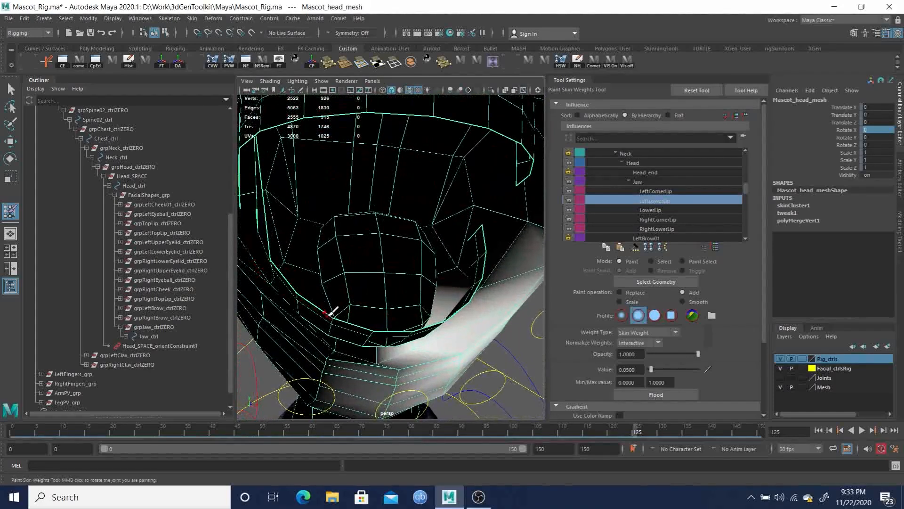
Switch to vertex selection and paste copied skin weights onto a vertex inside the left mouth corner
key(q)
right_drag(325, 239, 283, 236)
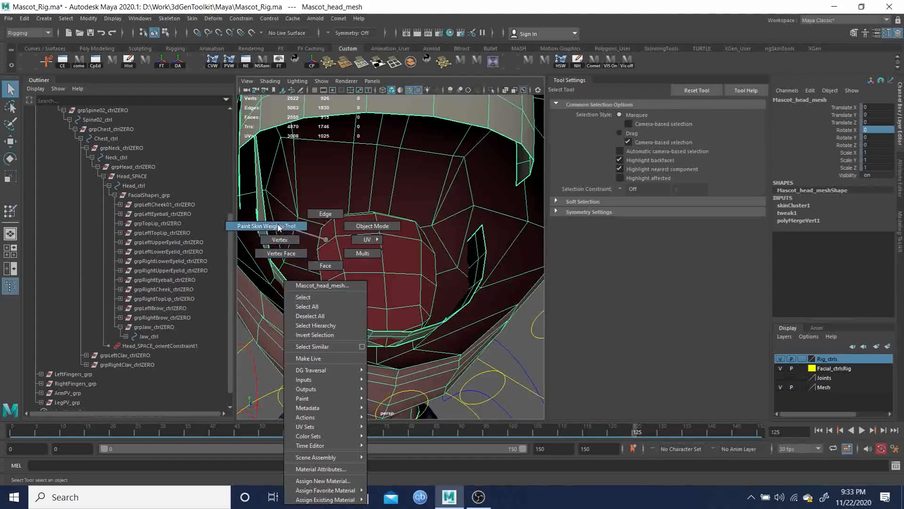
right_drag(282, 231, 283, 241)
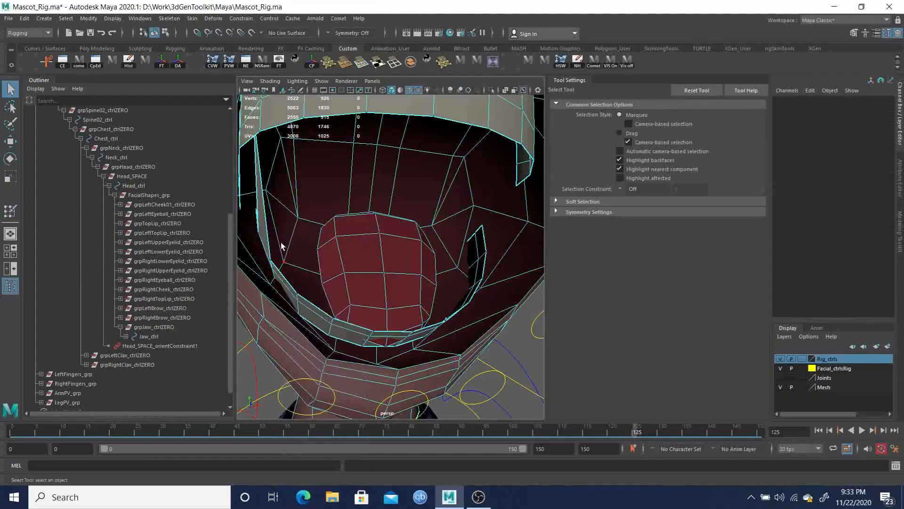
alt+drag(304, 258, 231, 252)
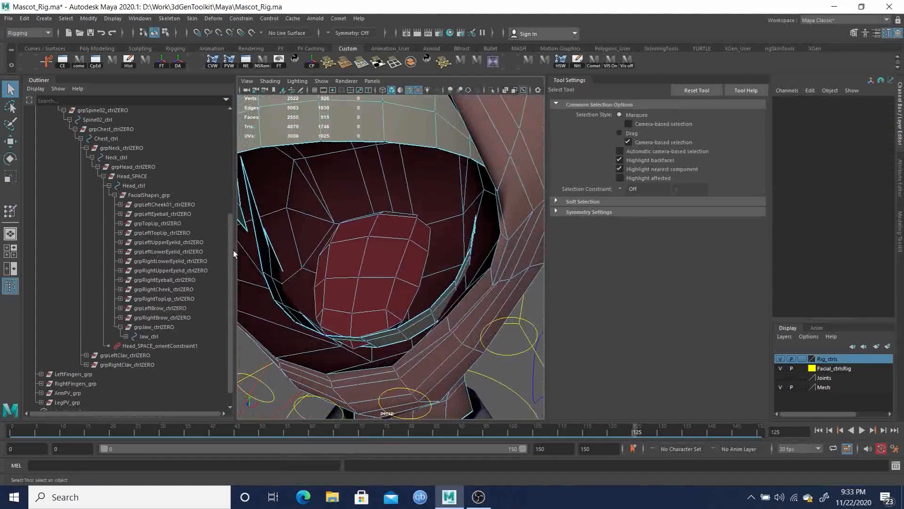
click(263, 274)
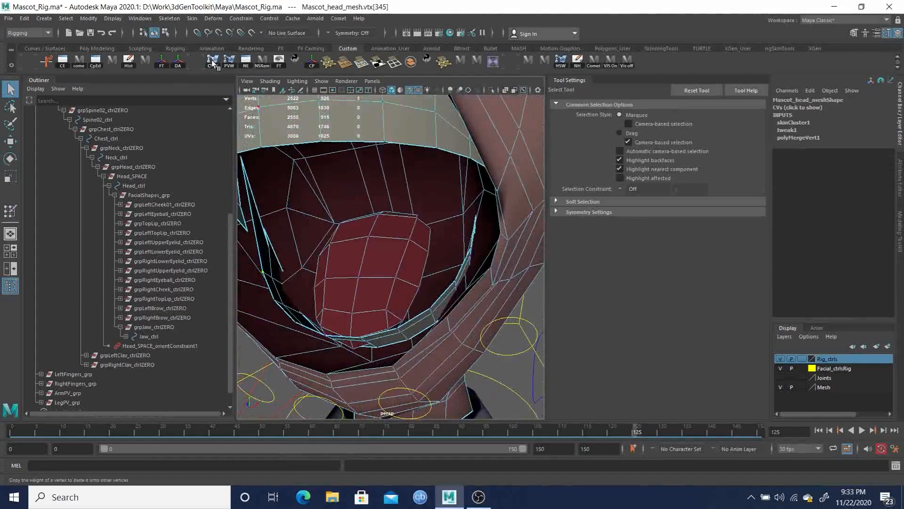
alt+drag(309, 182, 270, 173)
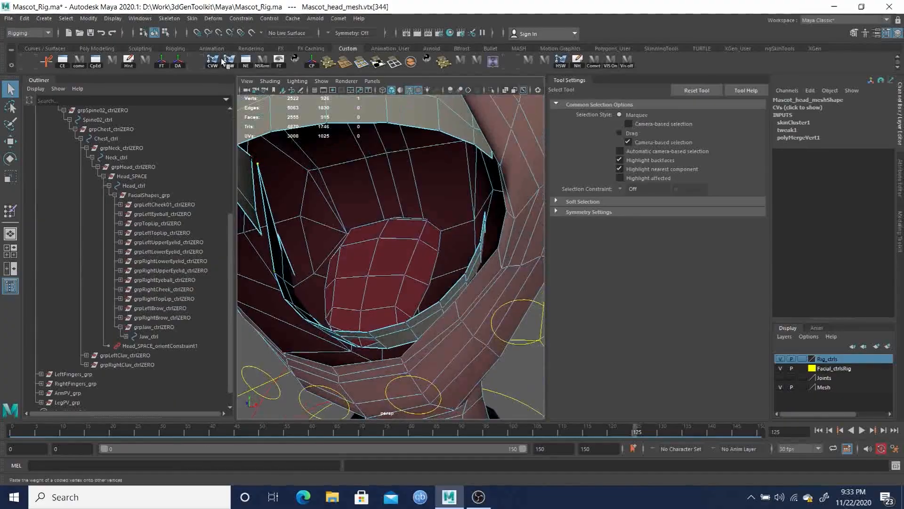
alt+drag(355, 245, 316, 252)
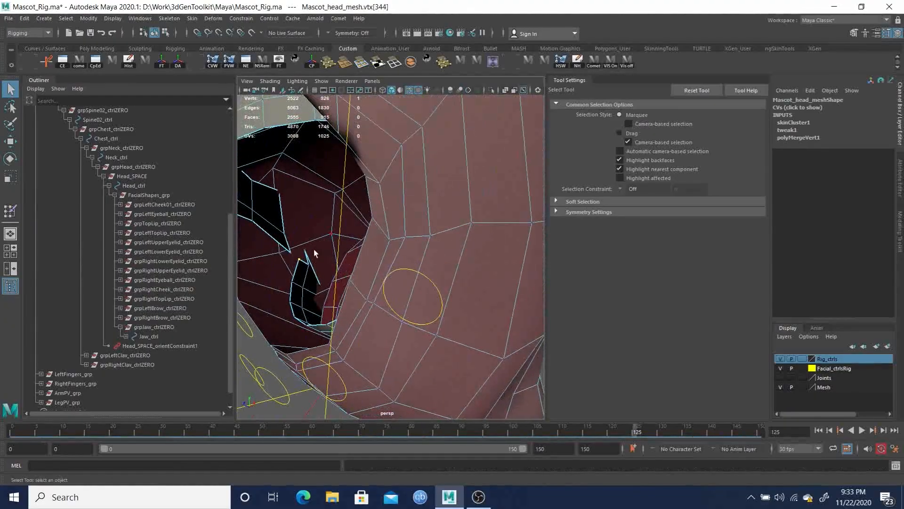
click(229, 63)
Select another inner-lip vertex near the mouth corner and paste the copied skin weights onto it
alt+drag(348, 251, 386, 256)
alt+right_drag(386, 256, 312, 245)
alt+drag(312, 246, 286, 242)
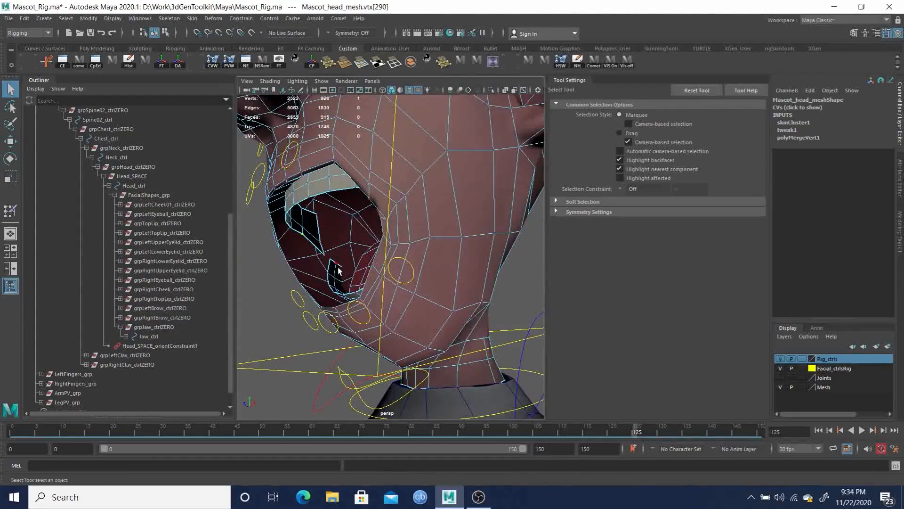
click(230, 64)
Return to the first frame and scrub the timeline to check the mouth deformation from the front
click(320, 243)
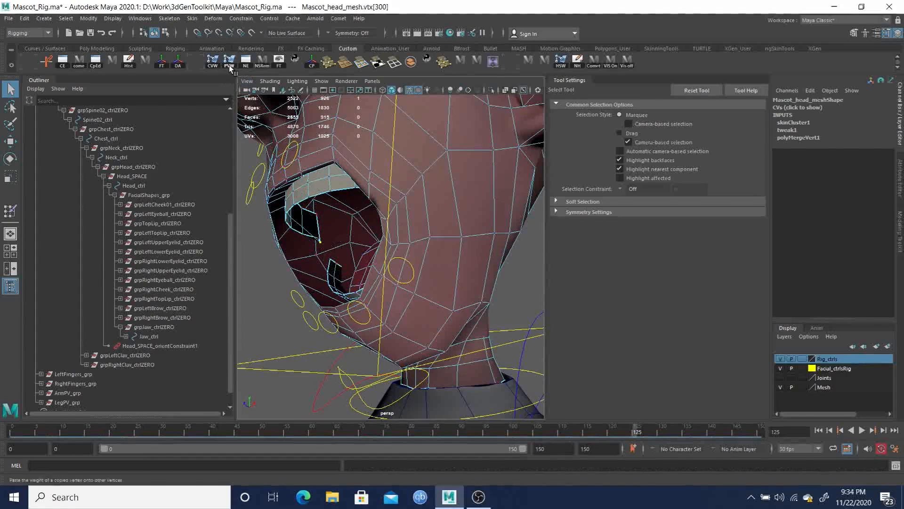
alt+drag(397, 259, 429, 278)
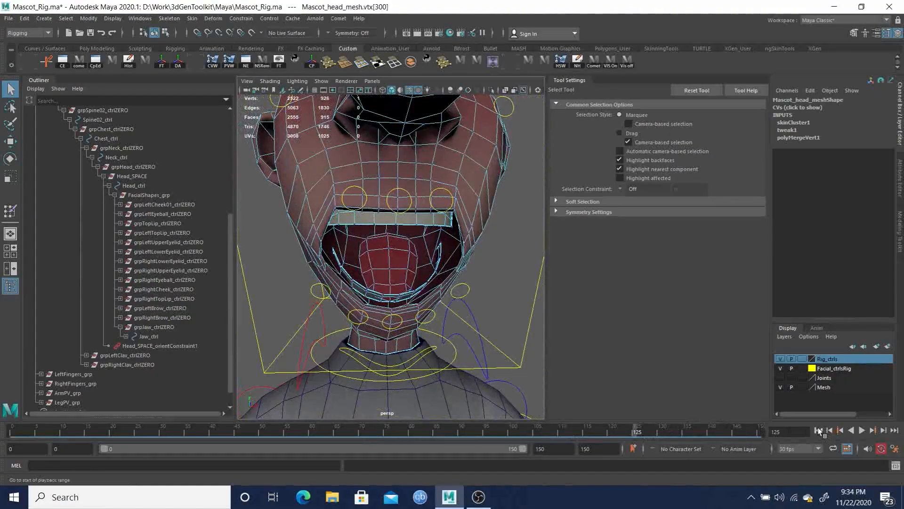
click(818, 430)
alt+drag(511, 292, 357, 267)
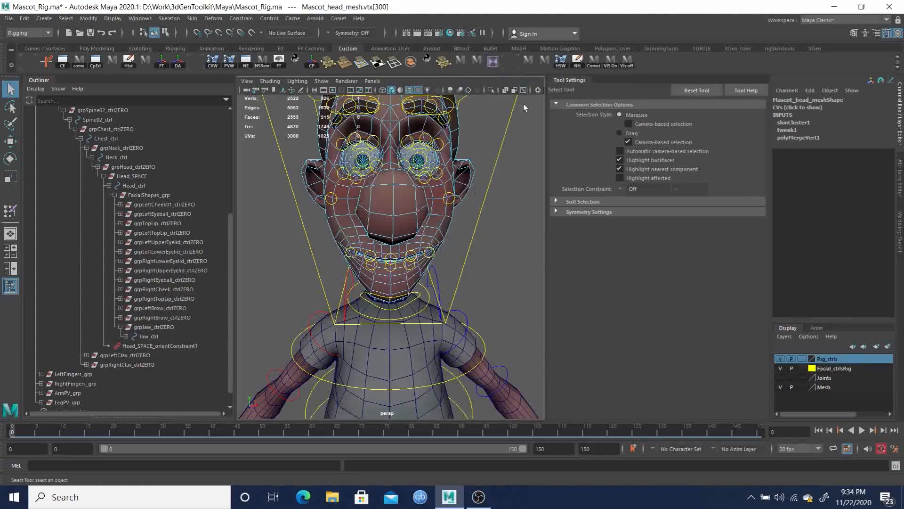
click(493, 62)
alt+drag(414, 273, 404, 258)
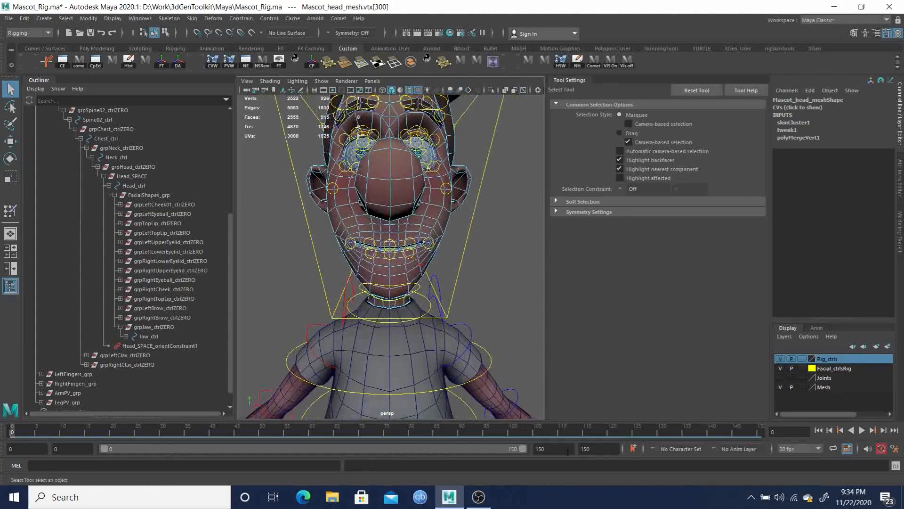
drag(622, 435, 641, 434)
alt+drag(431, 291, 406, 288)
Zoom out to the whole character and hide the Facial_ctrlsRig and Rig_ctrls display layers
scroll(356, 292, down, 8)
scroll(448, 296, down, 2)
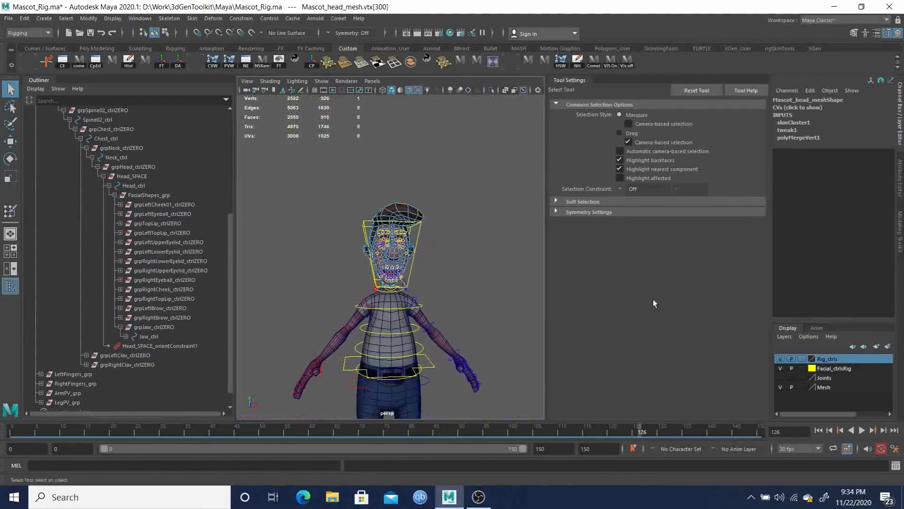
click(780, 368)
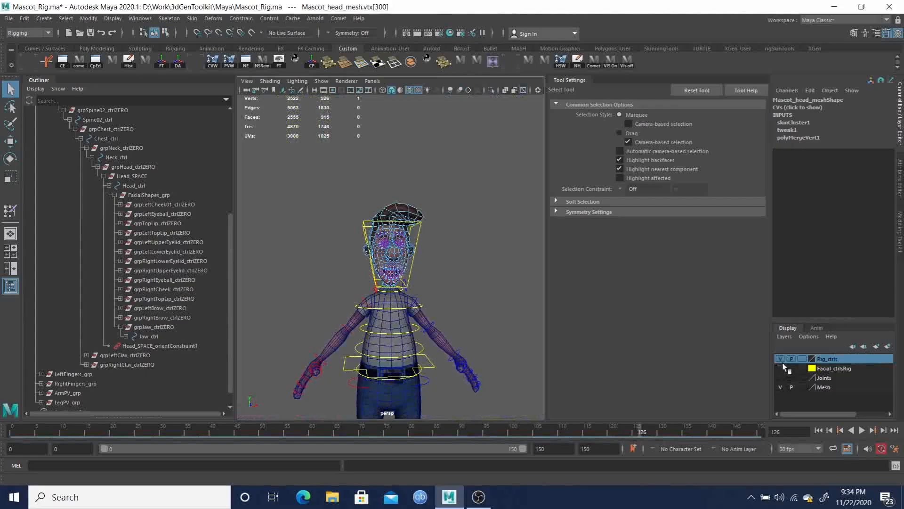
click(781, 359)
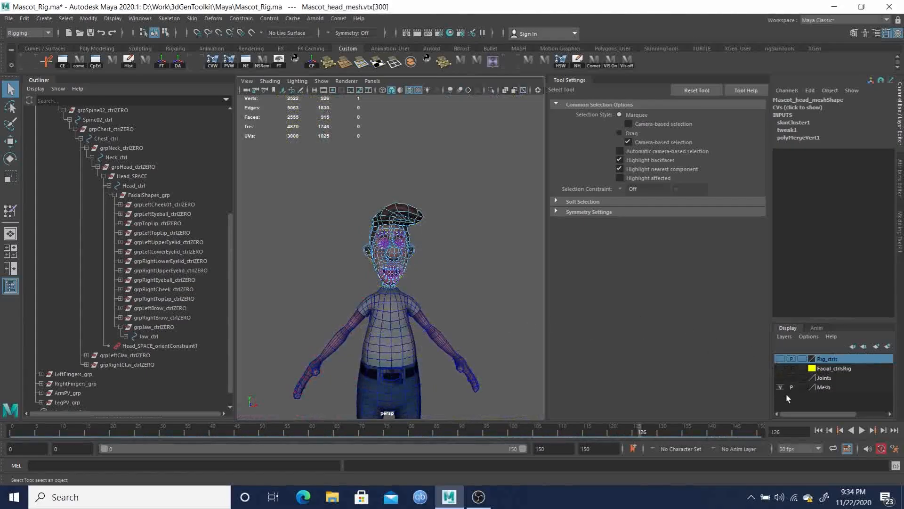
Adjust the viewport shading options, turning off Wireframe on Shaded so only the shaded mesh shows
click(270, 81)
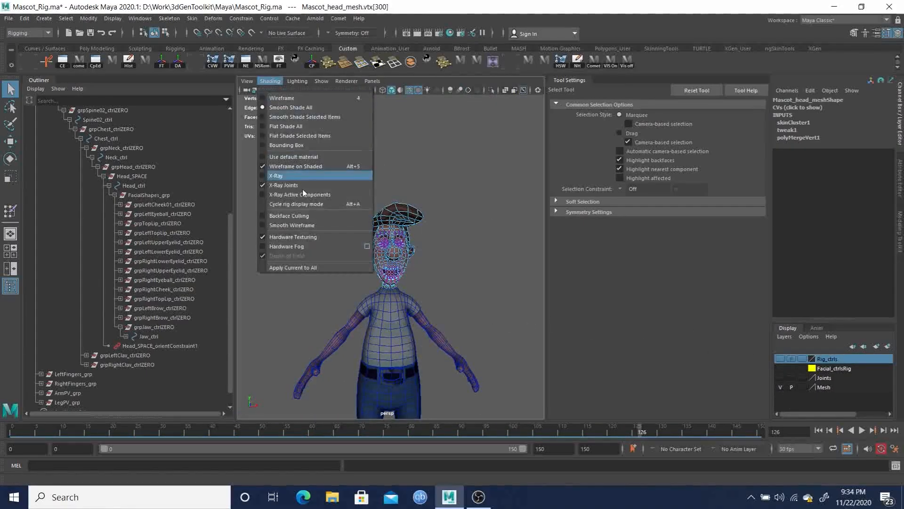
click(297, 188)
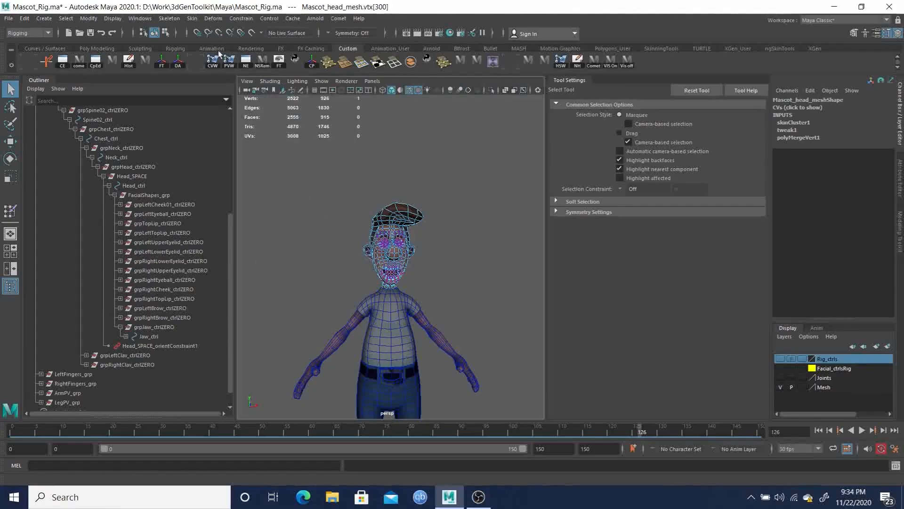
click(270, 83)
click(288, 165)
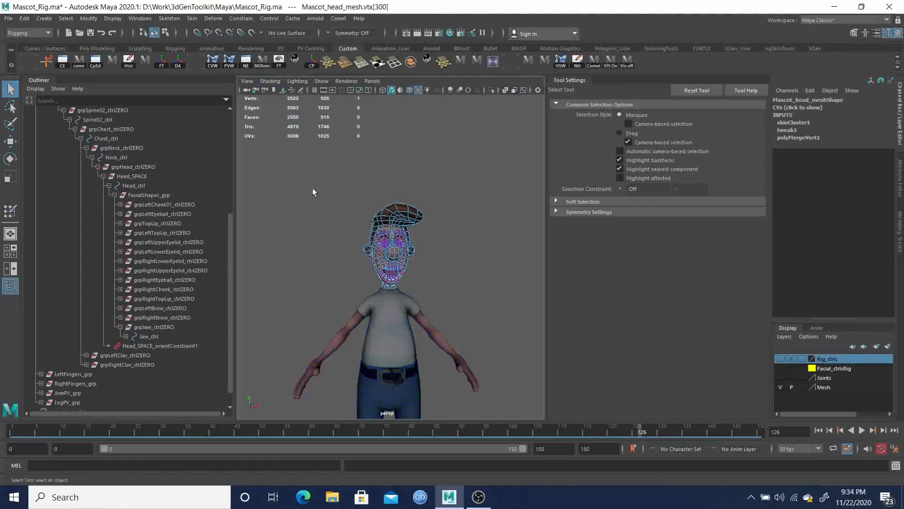
Switch to object mode, zoom in on the face and scrub the timeline to inspect the mouth deformation
click(485, 283)
key(F8)
click(445, 276)
alt+drag(445, 276, 403, 257)
alt+right_drag(403, 256, 457, 319)
alt+drag(456, 319, 504, 401)
drag(628, 433, 536, 438)
mouse_move(405, 308)
alt+mouse_down()
mouse_move(352, 306)
mouse_move(393, 310)
alt+mouse_up()
mouse_move(539, 429)
mouse_down()
mouse_move(502, 430)
mouse_move(563, 430)
mouse_move(551, 431)
mouse_up()
drag(481, 427, 514, 432)
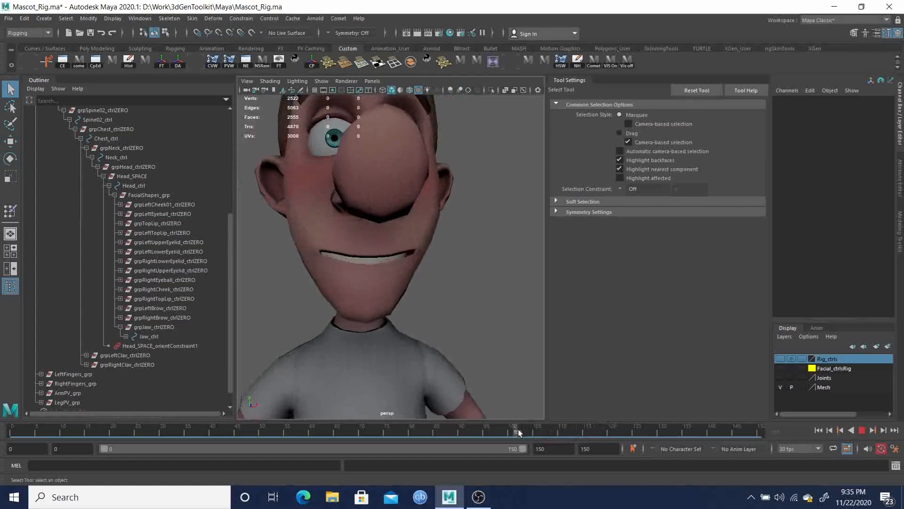
drag(600, 439, 629, 443)
Open Paint Skin Weights on the head mesh, select the Head influence and lock all other influences
alt+drag(471, 338, 391, 151)
click(410, 185)
mouse_move(390, 150)
right_down()
mouse_move(346, 165)
mouse_move(341, 139)
right_up()
mouse_move(389, 151)
alt+mouse_down()
mouse_move(391, 194)
mouse_move(498, 153)
alt+mouse_up()
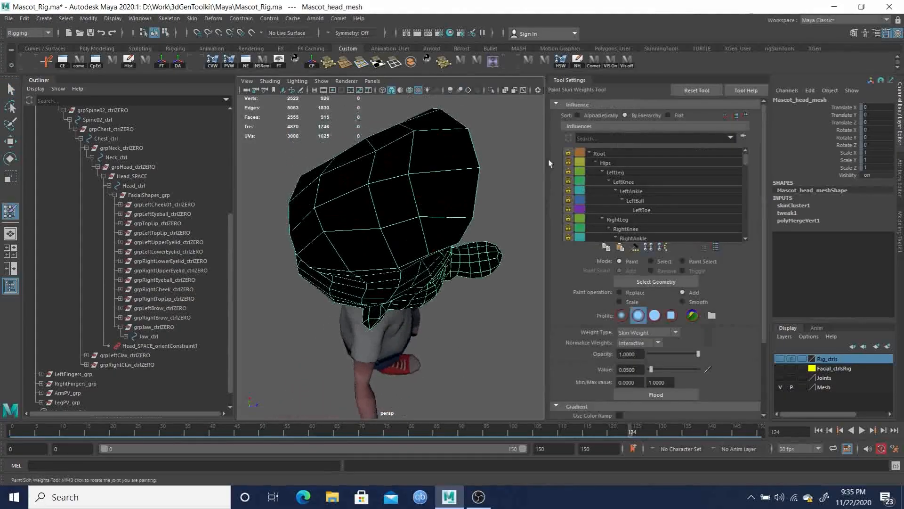
scroll(626, 210, down, 4)
scroll(646, 211, down, 5)
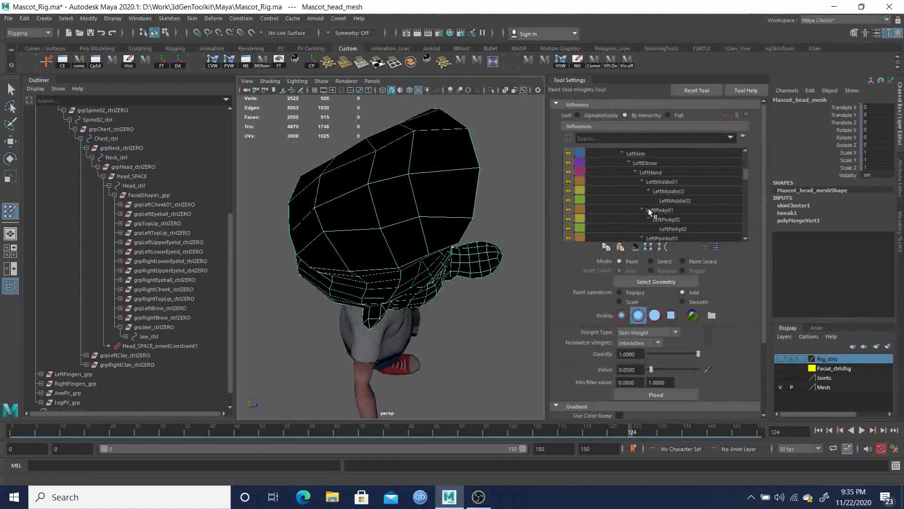
click(634, 201)
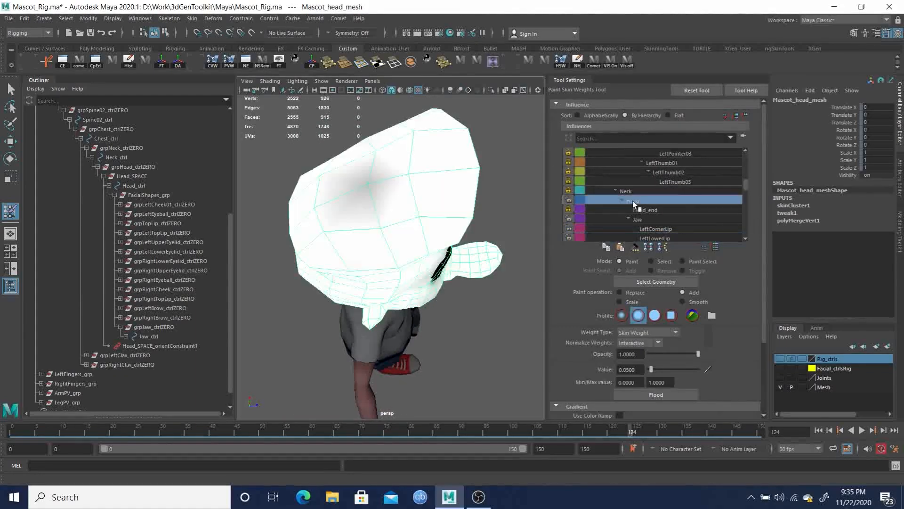
right_click(639, 203)
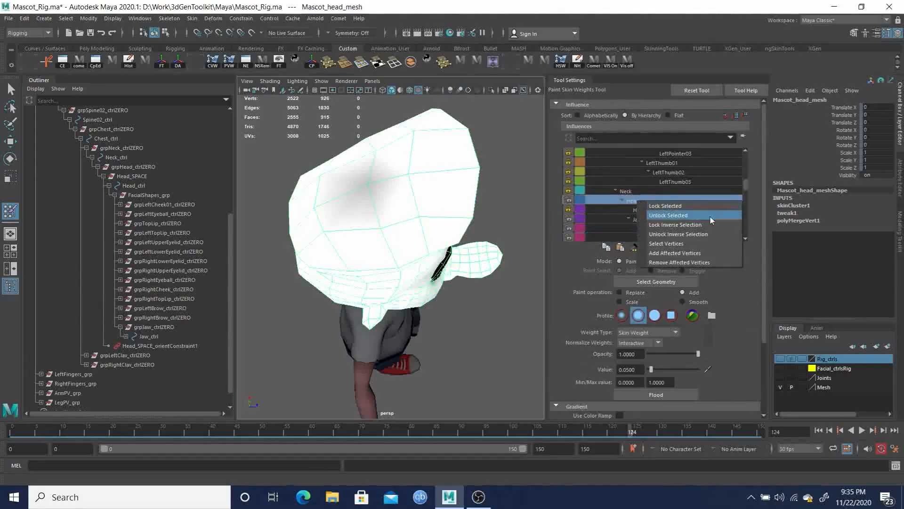
click(679, 224)
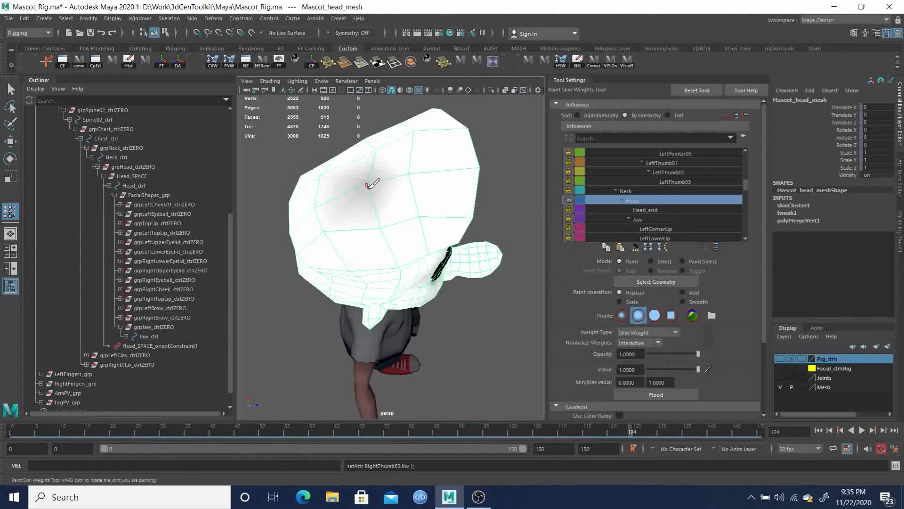
Paint the cap with the Head influence at value 1.0 in Replace mode, scrubbing the timeline to check
mouse_move(400, 210)
mouse_down()
mouse_move(377, 160)
mouse_move(397, 207)
mouse_move(381, 206)
mouse_move(386, 232)
mouse_move(366, 121)
mouse_move(369, 172)
mouse_up()
mouse_move(362, 117)
alt+mouse_down()
mouse_move(386, 204)
mouse_move(439, 169)
alt+mouse_up()
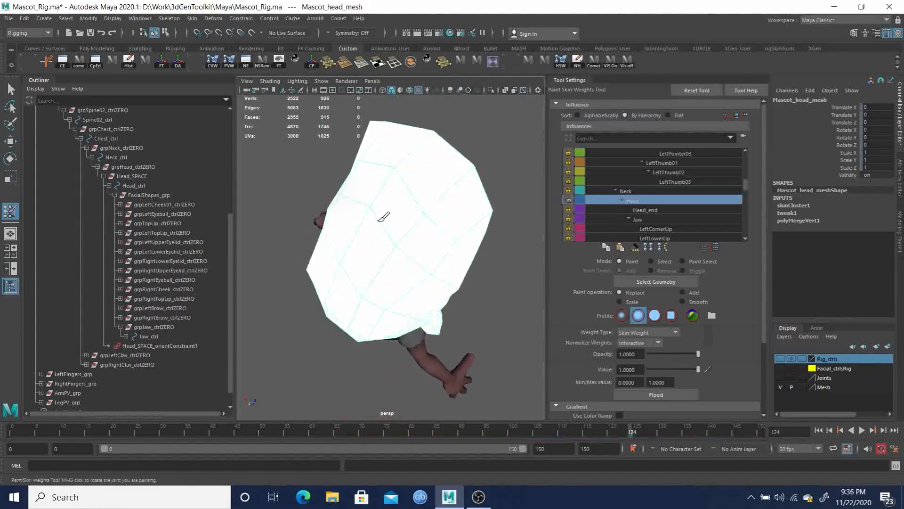
alt+drag(411, 247, 384, 181)
alt+right_drag(381, 183, 347, 217)
alt+drag(348, 216, 328, 197)
drag(51, 433, 36, 433)
alt+drag(346, 297, 325, 309)
alt+right_drag(400, 219, 438, 245)
alt+drag(330, 245, 351, 249)
alt+middle_drag(351, 249, 333, 273)
alt+drag(333, 273, 384, 222)
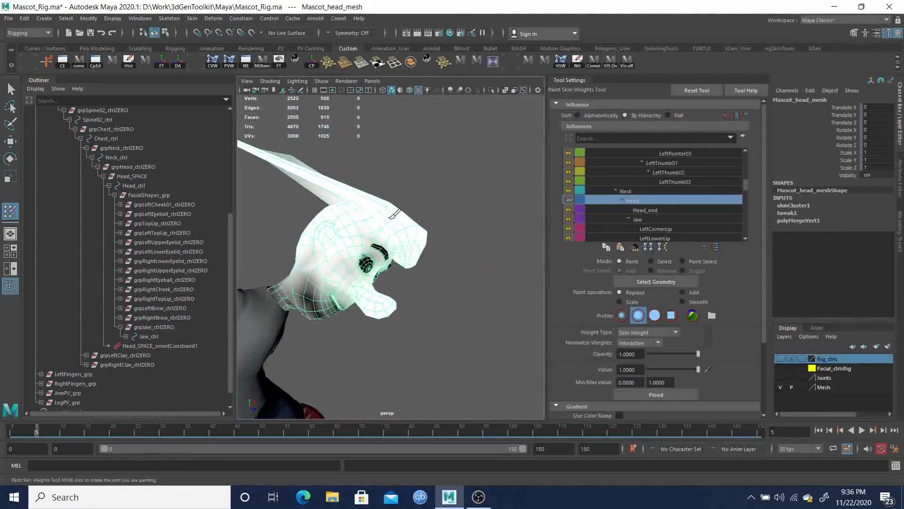
alt+right_drag(384, 221, 413, 277)
alt+drag(414, 276, 394, 283)
alt+middle_drag(393, 282, 428, 302)
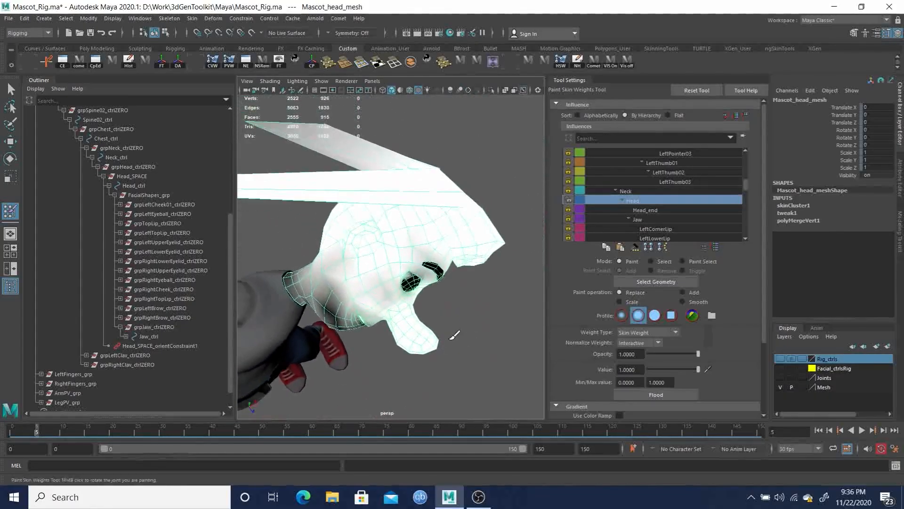
alt+right_drag(458, 337, 410, 306)
alt+drag(410, 306, 374, 261)
alt+middle_drag(374, 261, 398, 263)
alt+drag(398, 264, 452, 261)
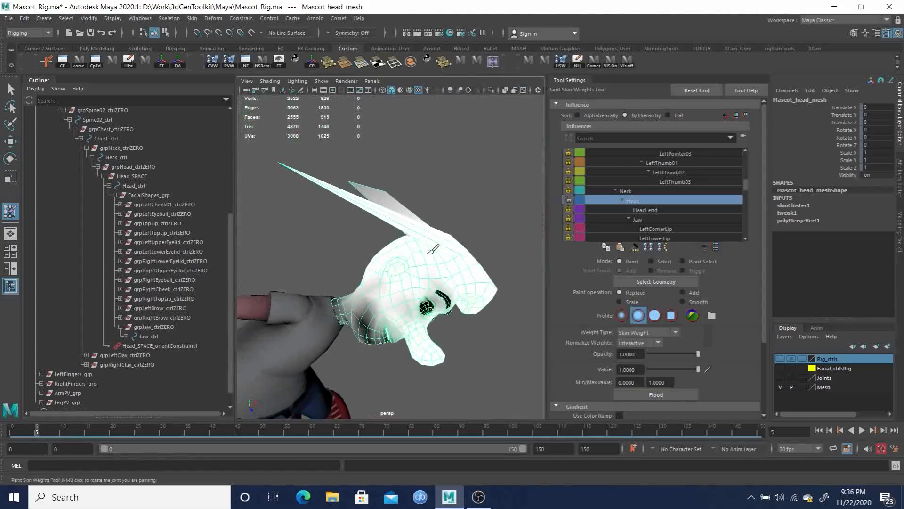
Select the tip vertex of the cap brim and prune its small skin weights
key(q)
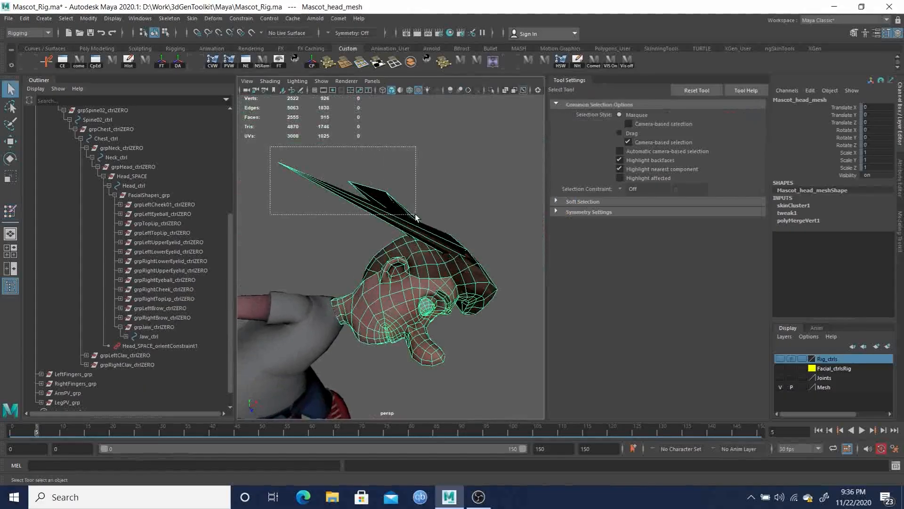
right_drag(399, 211, 284, 146)
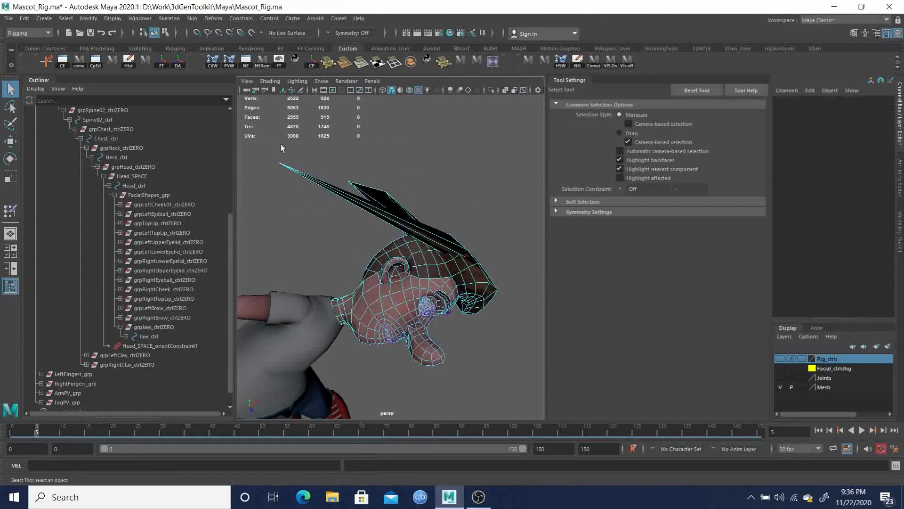
drag(411, 199, 413, 200)
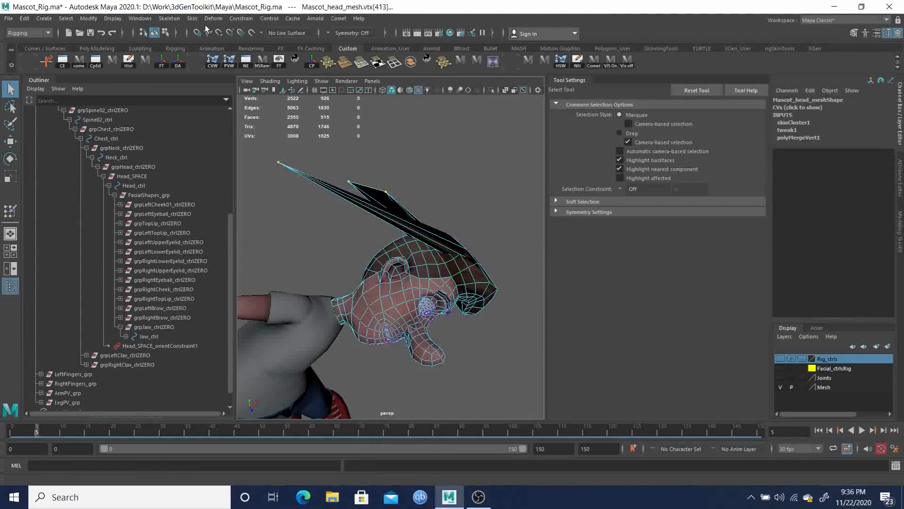
click(192, 19)
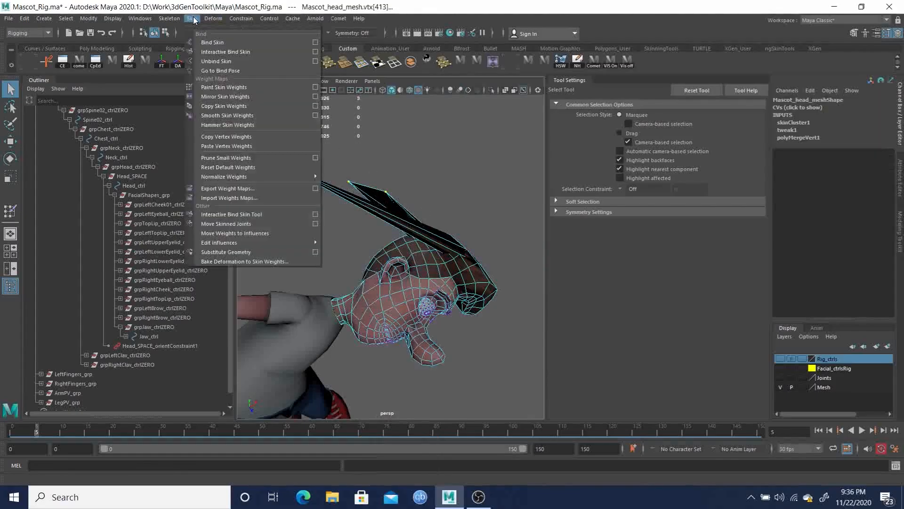
click(235, 159)
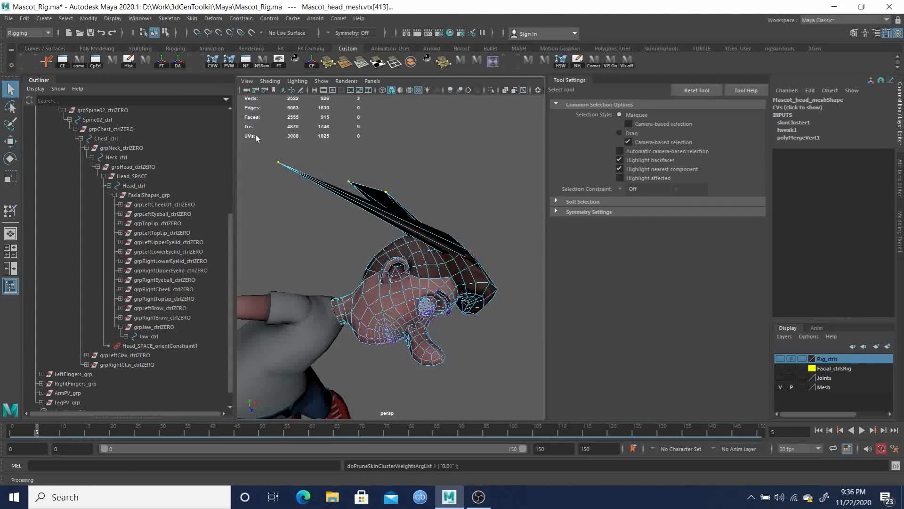
Hammer skin weights on the brim tip vertex and on a neighbouring brim vertex
click(174, 20)
mouse_move(190, 18)
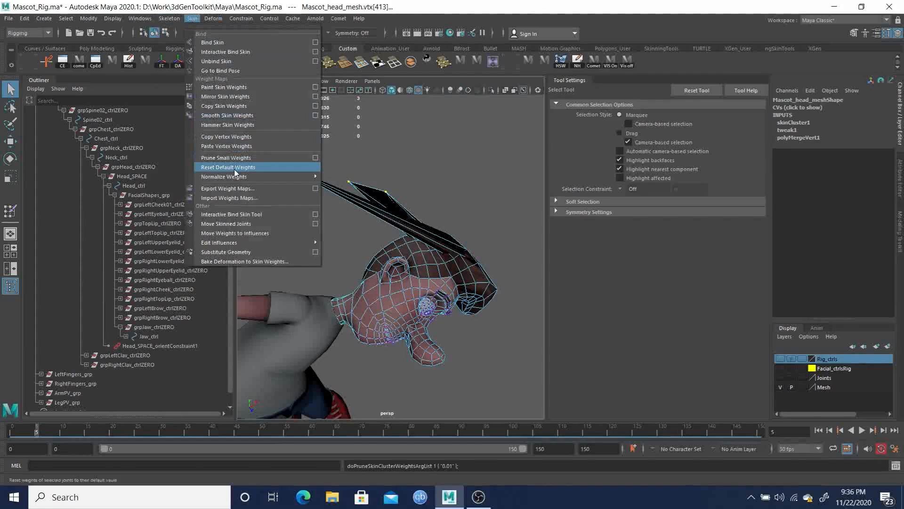
click(227, 126)
mouse_move(416, 230)
alt+mouse_down()
mouse_move(394, 232)
mouse_move(405, 230)
alt+mouse_up()
click(423, 224)
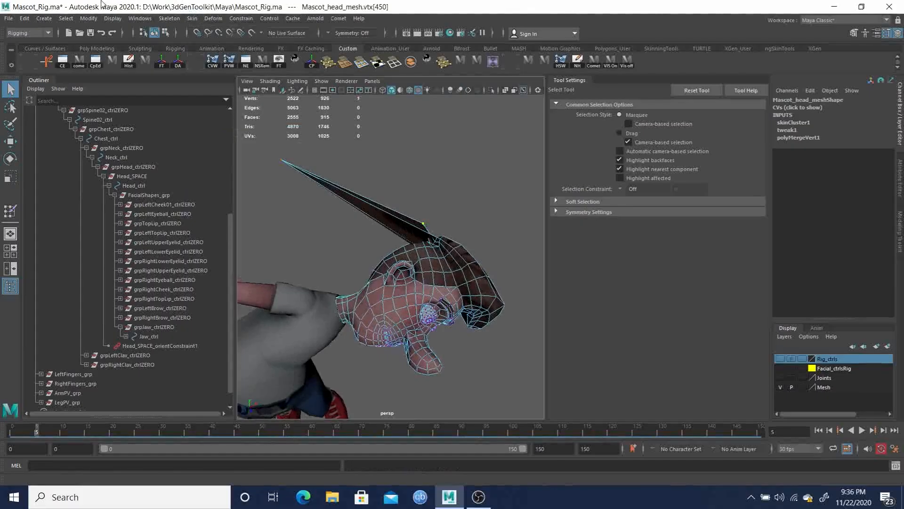
click(170, 19)
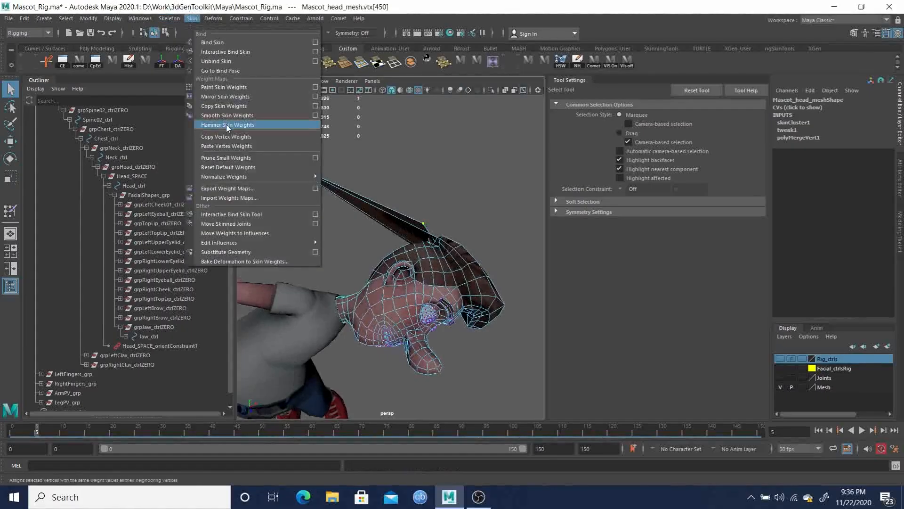
click(225, 124)
Orbit around the head and scrub the timeline to inspect the cap brim deformation
alt+drag(439, 262, 350, 277)
alt+middle_drag(340, 164, 294, 271)
alt+drag(341, 230, 315, 233)
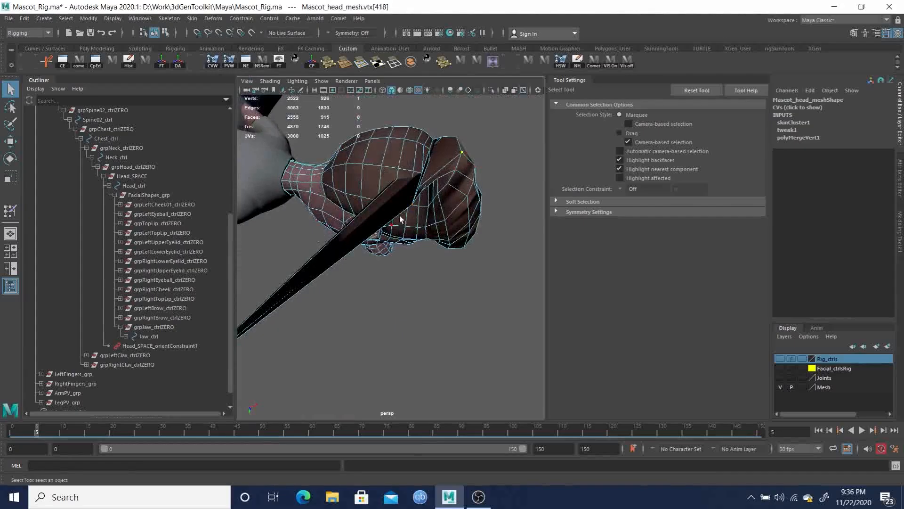
click(232, 65)
alt+drag(352, 181, 372, 286)
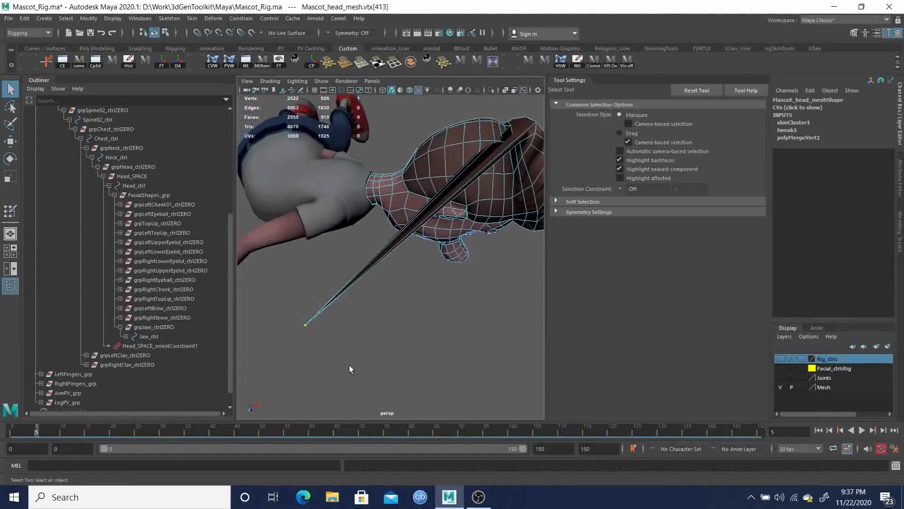
alt+drag(414, 203, 428, 252)
alt+middle_drag(429, 253, 394, 315)
alt+right_drag(394, 315, 395, 341)
alt+drag(396, 341, 312, 281)
alt+right_drag(312, 281, 294, 318)
alt+drag(293, 317, 317, 359)
alt+middle_drag(317, 359, 405, 318)
mouse_move(71, 429)
mouse_down()
mouse_move(13, 431)
mouse_move(27, 432)
mouse_up()
drag(64, 433, 522, 397)
mouse_move(417, 424)
mouse_down()
mouse_move(357, 421)
mouse_move(539, 410)
mouse_move(517, 408)
mouse_up()
Deselect everything, review the character animation across the timeline and save the scene
click(461, 320)
key(F8)
key(F8)
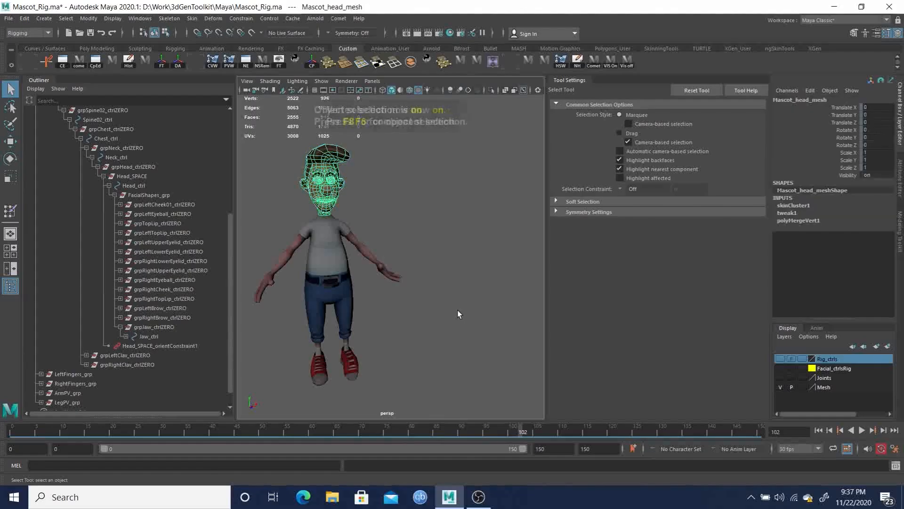
click(457, 308)
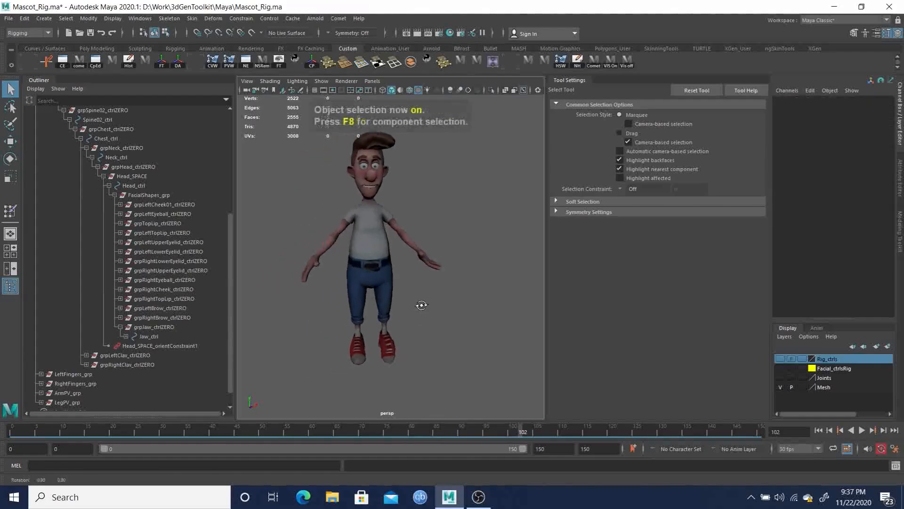
drag(520, 434, 357, 416)
alt+drag(471, 264, 446, 296)
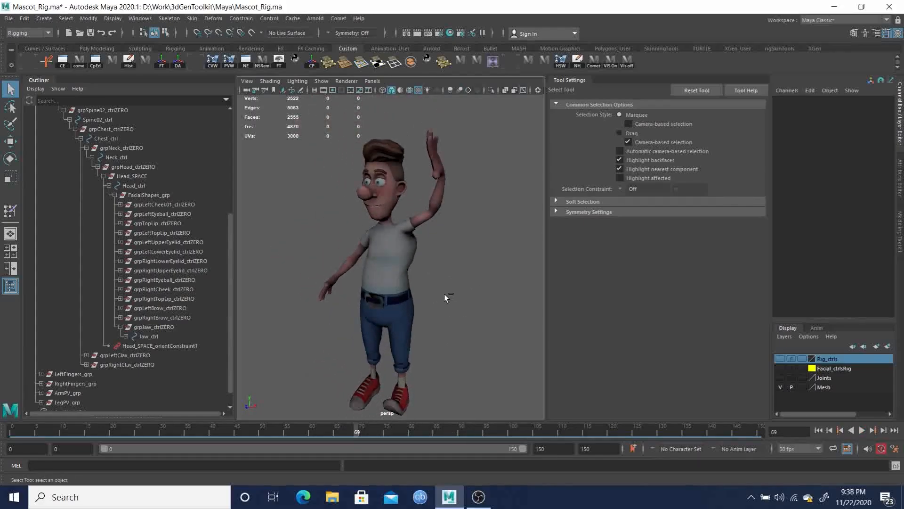
key(ctrl+s)
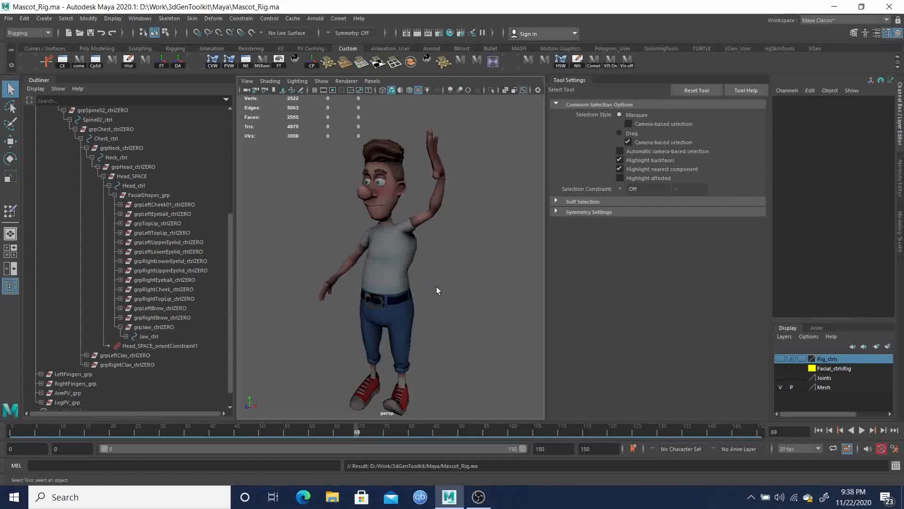